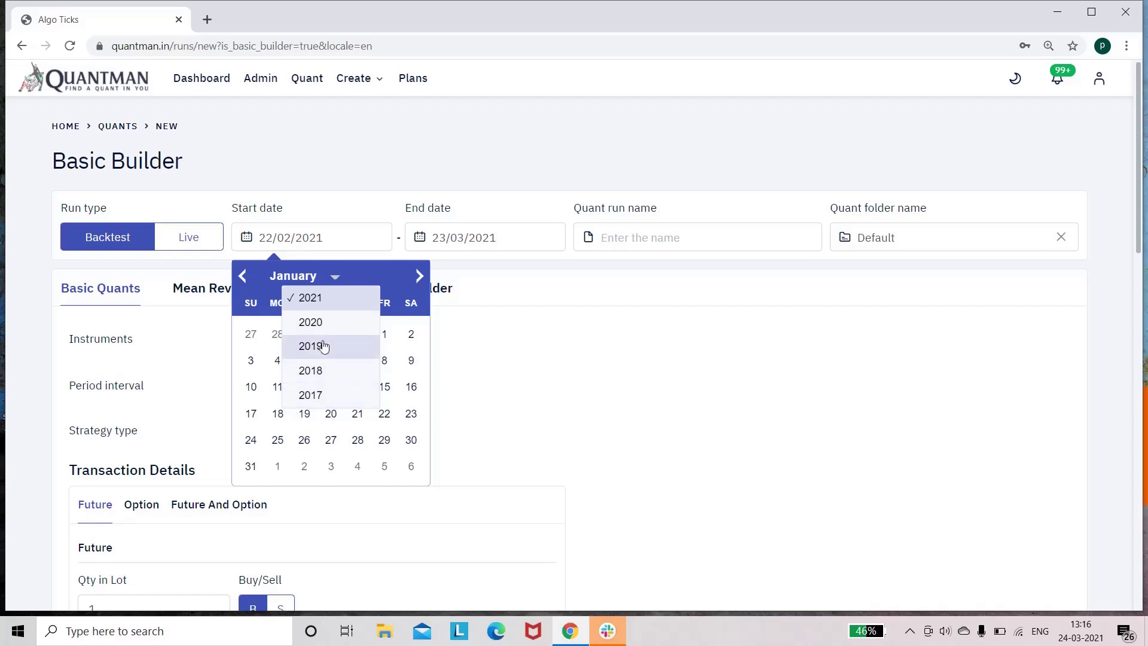
pyautogui.click(328, 301)
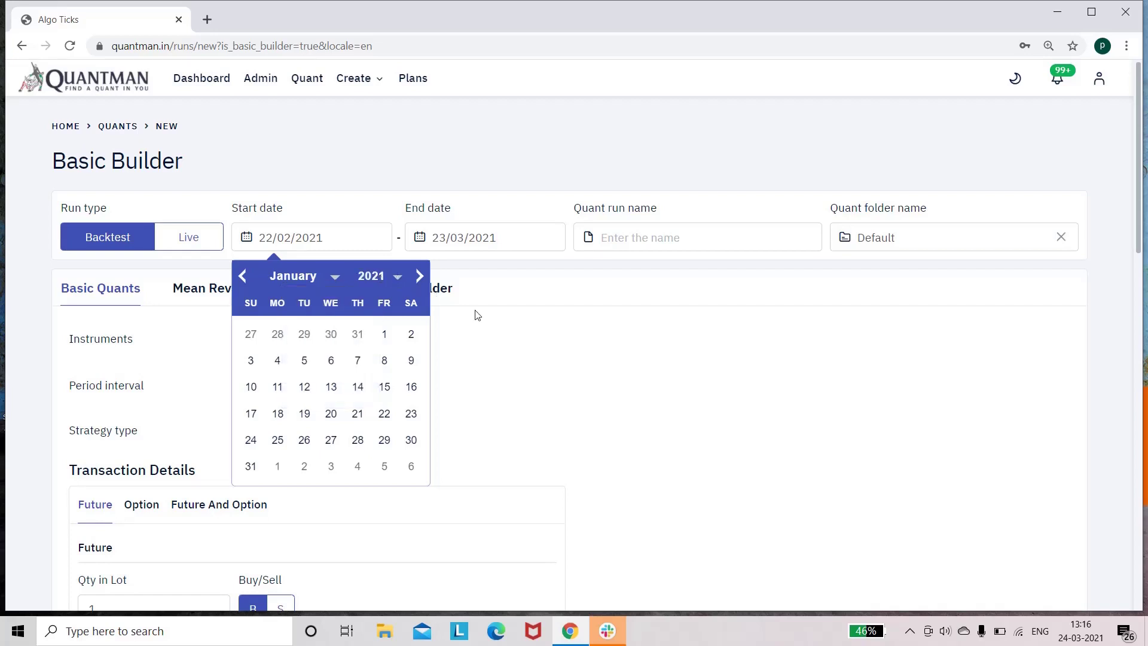
pyautogui.click(505, 317)
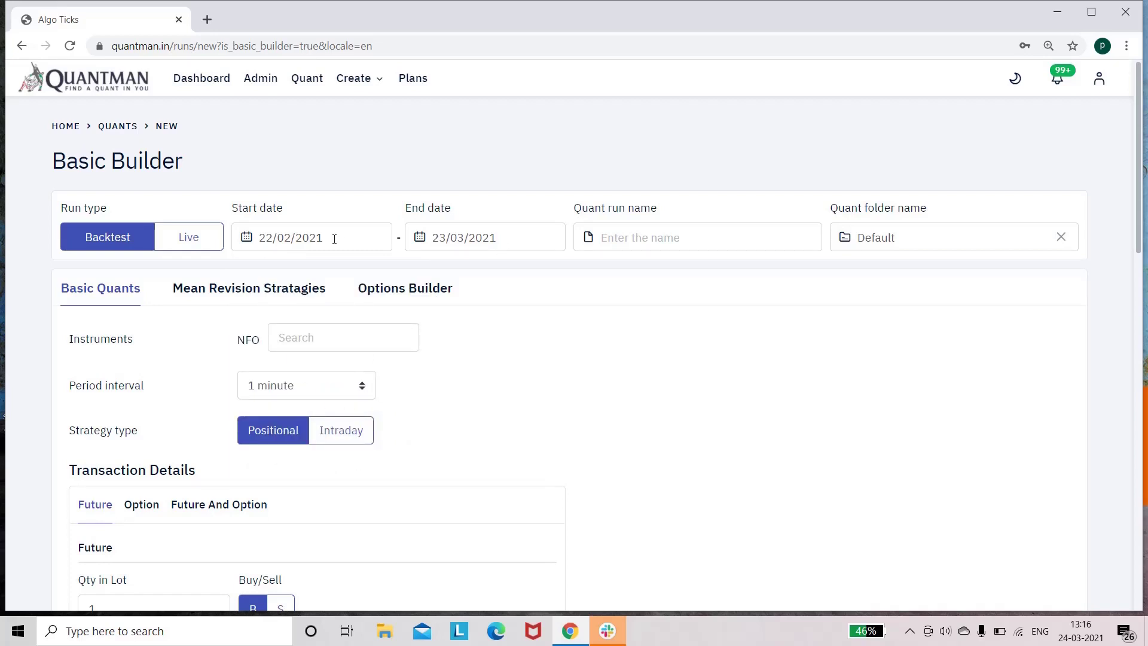
pyautogui.click(512, 245)
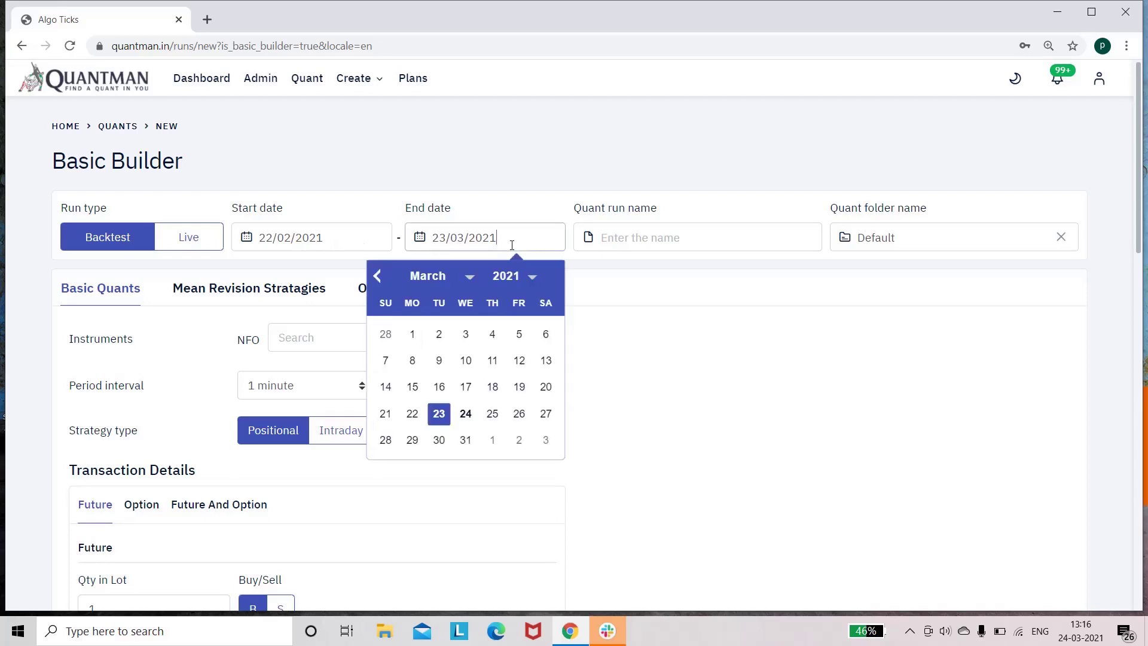
pyautogui.click(627, 323)
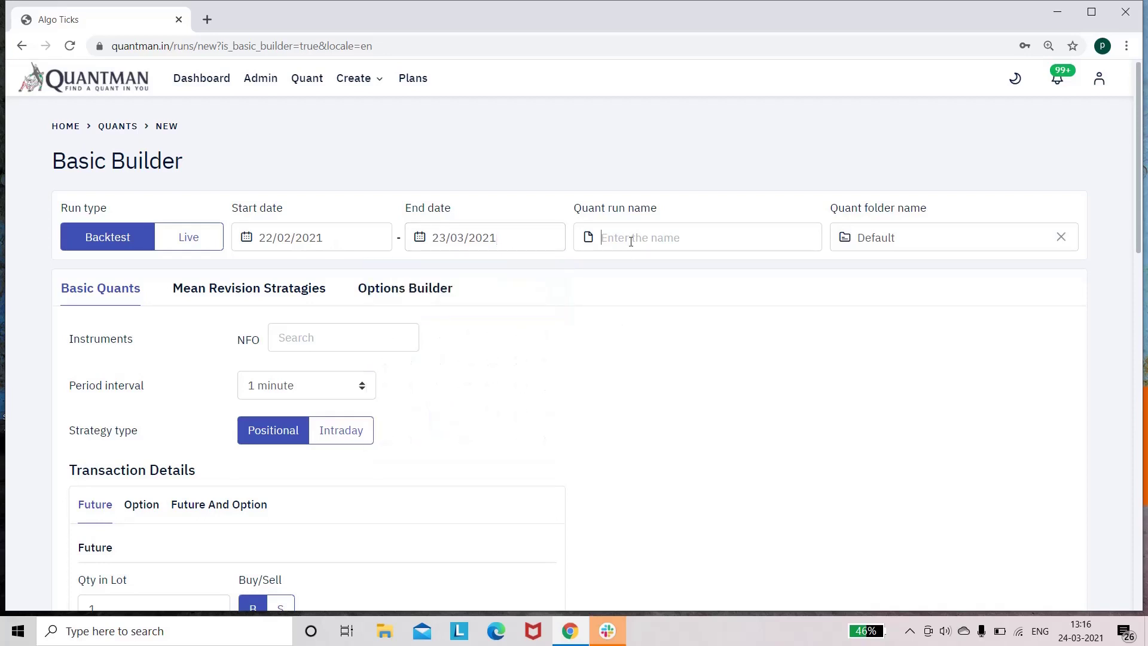
# Name the quant run "sma" and assign it to a new folder named "technical indicators"
pyautogui.write('sma')
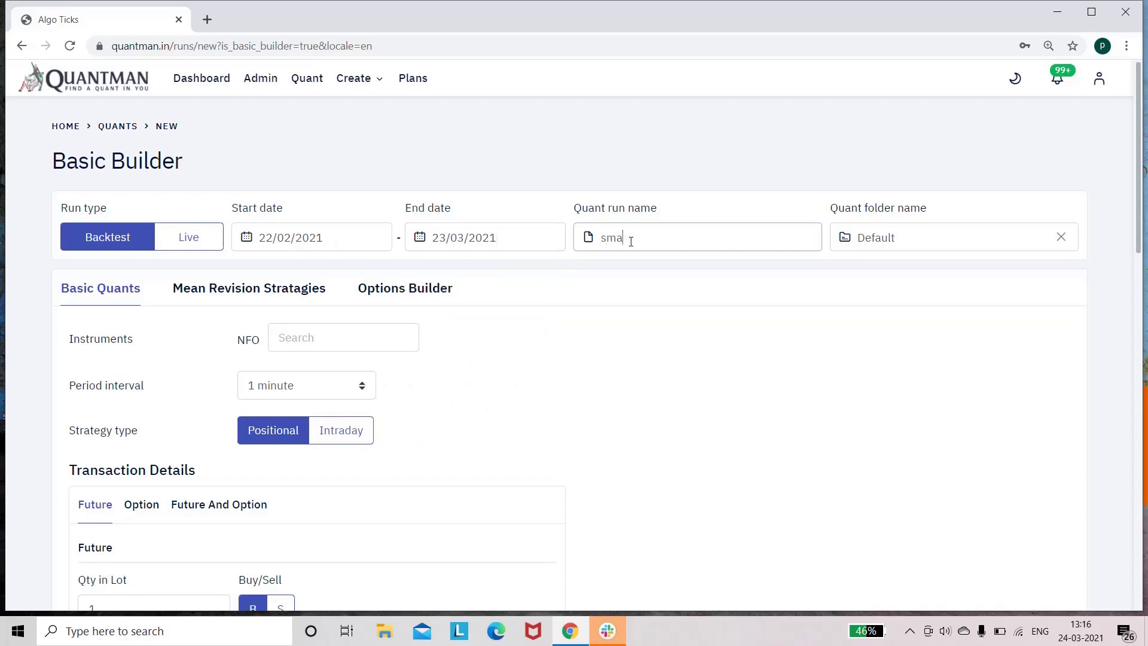
pyautogui.click(1062, 238)
pyautogui.click(888, 233)
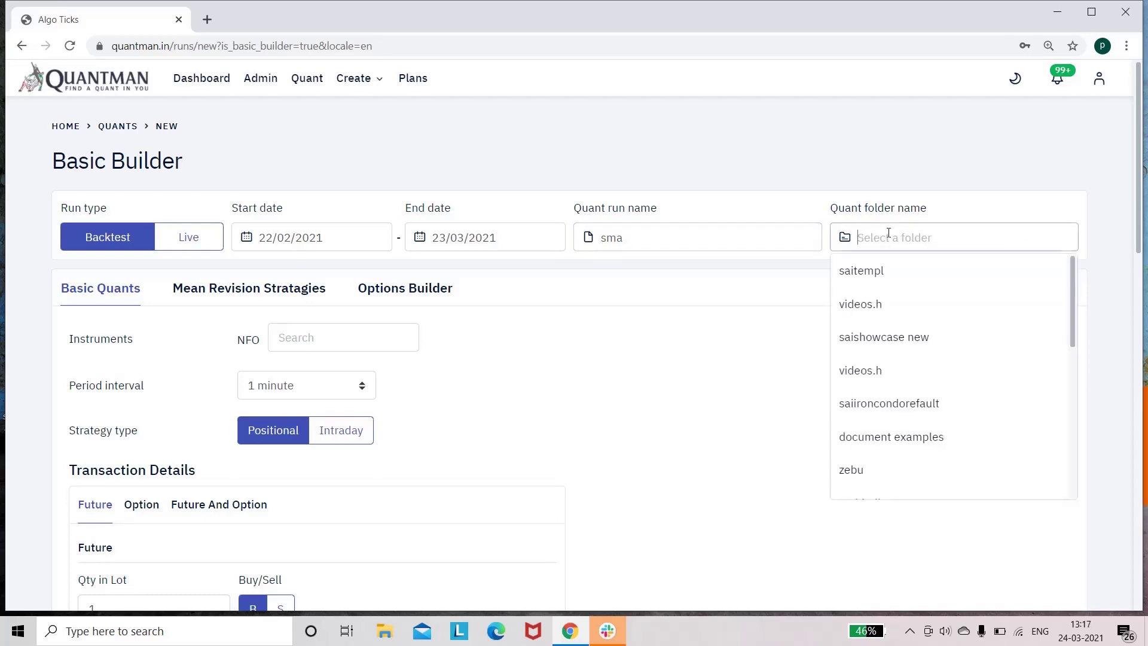
pyautogui.write('tec')
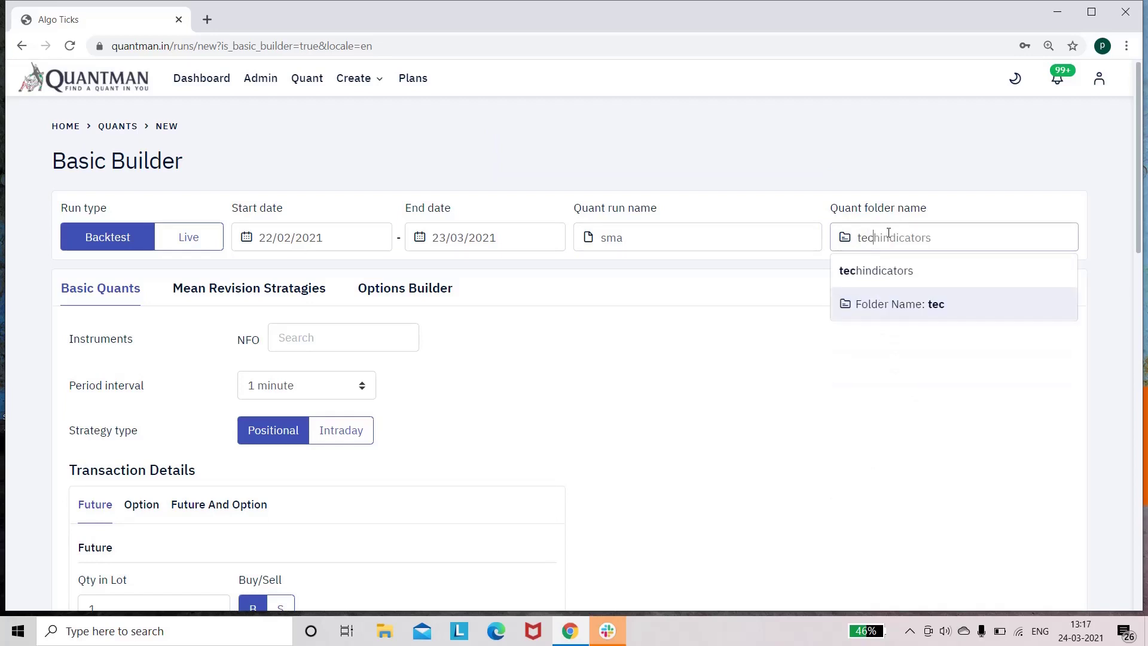
pyautogui.write('hnic')
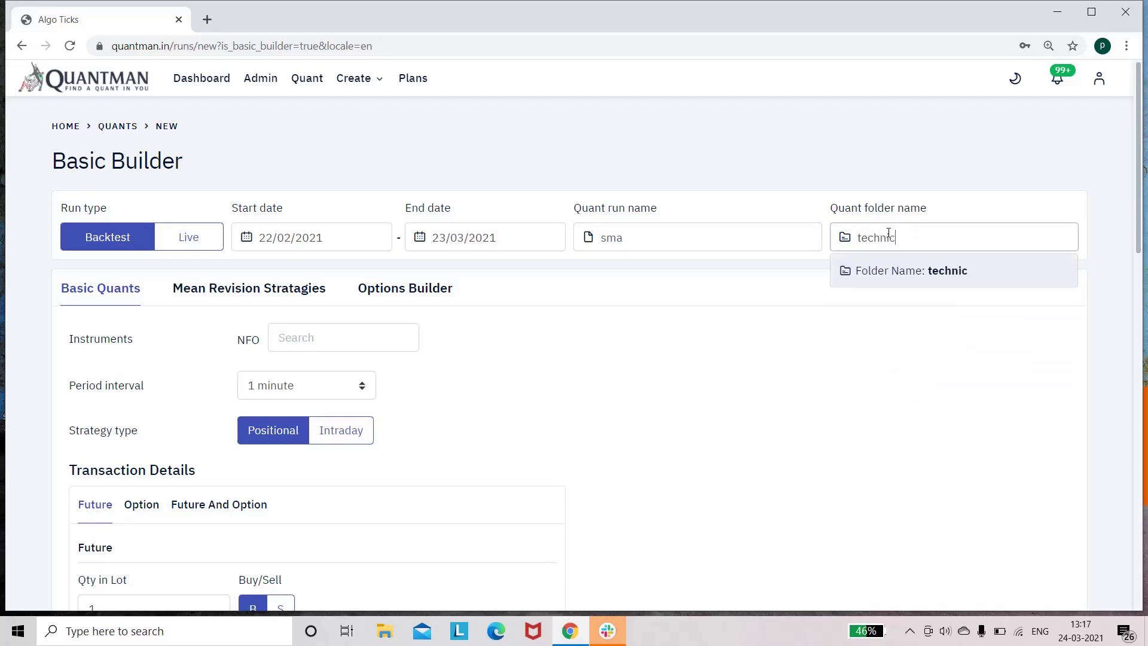
pyautogui.write('al indicato')
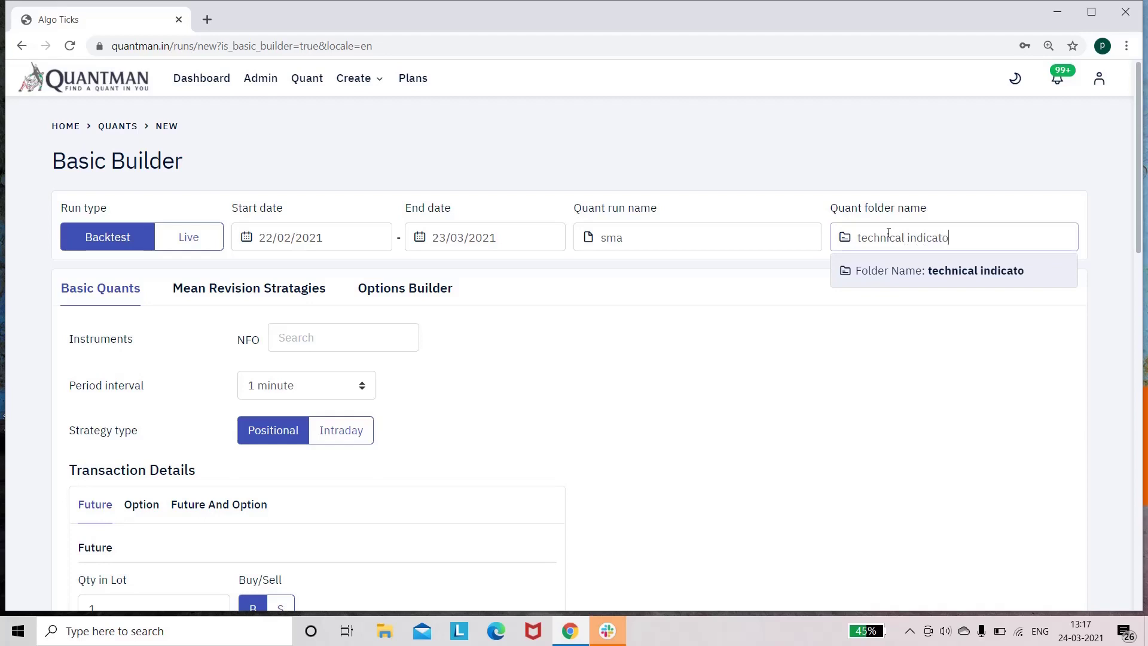
pyautogui.write('rs')
pyautogui.click(899, 276)
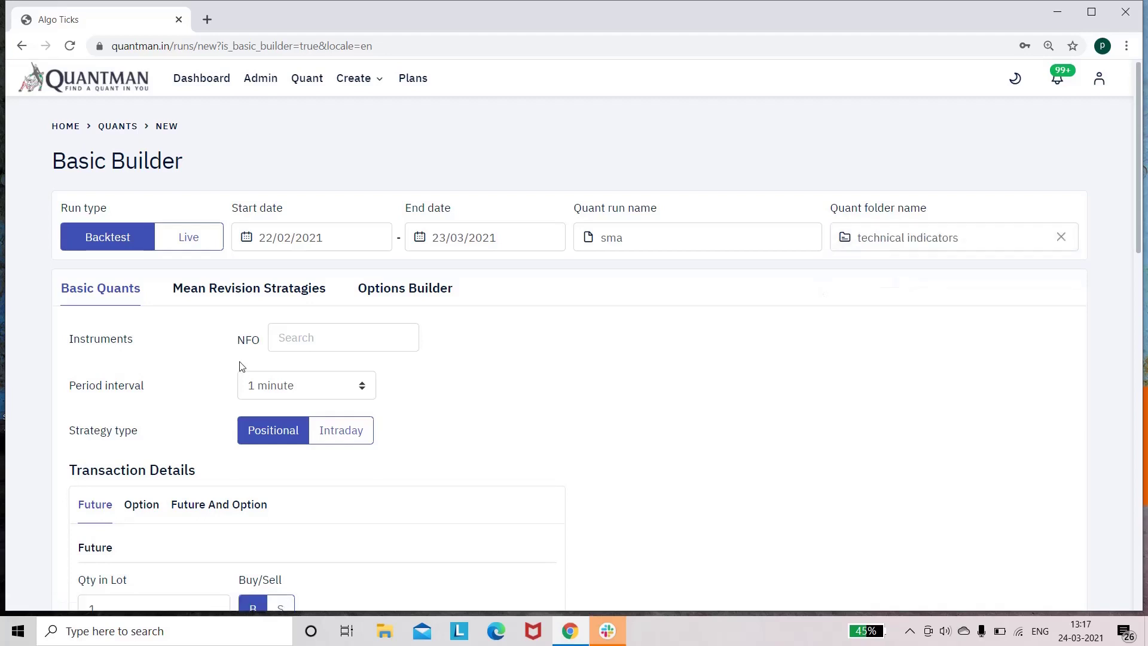
# Add NIFTY as the NFO instrument and set the period interval to 5 minutes
pyautogui.click(321, 338)
pyautogui.write('nifty')
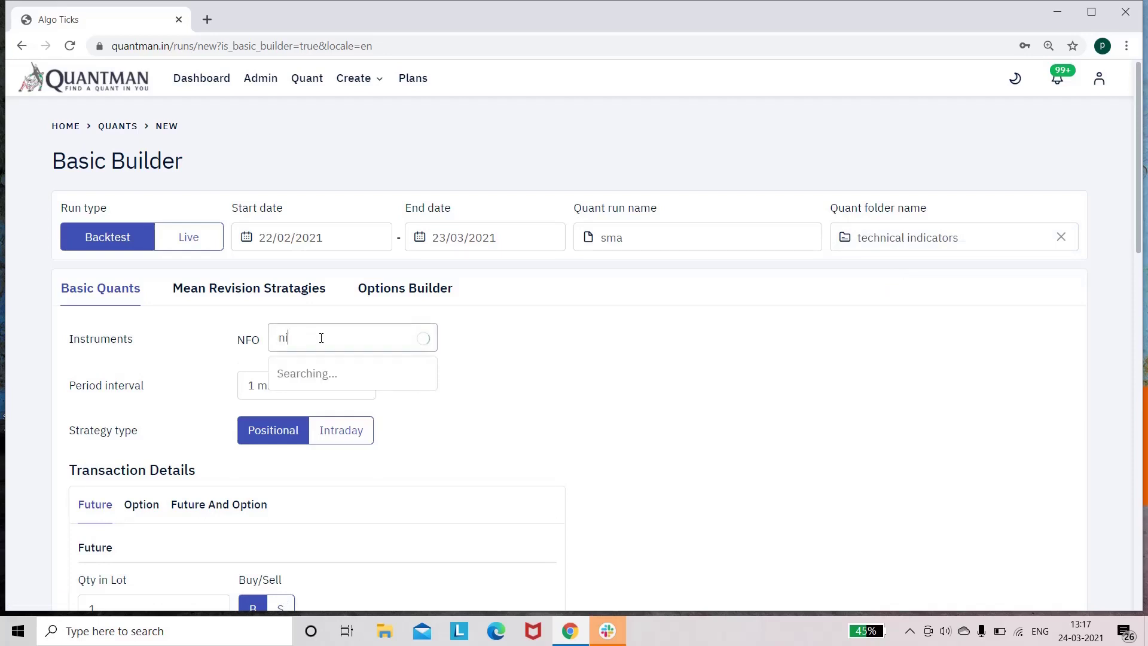
pyautogui.click(314, 379)
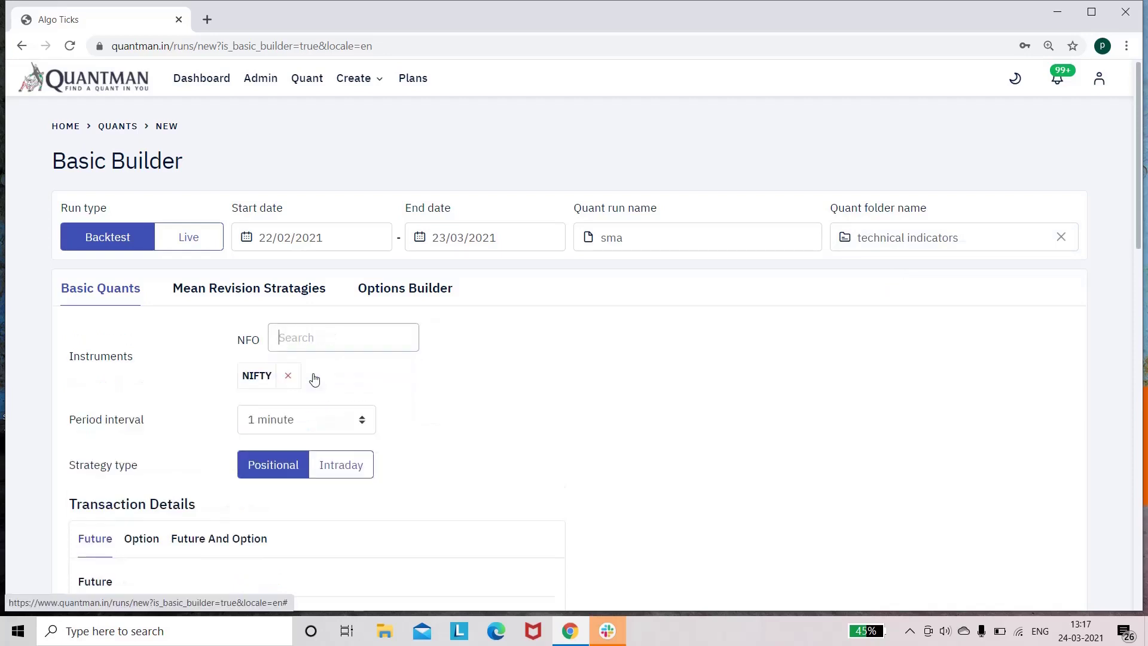
pyautogui.click(295, 421)
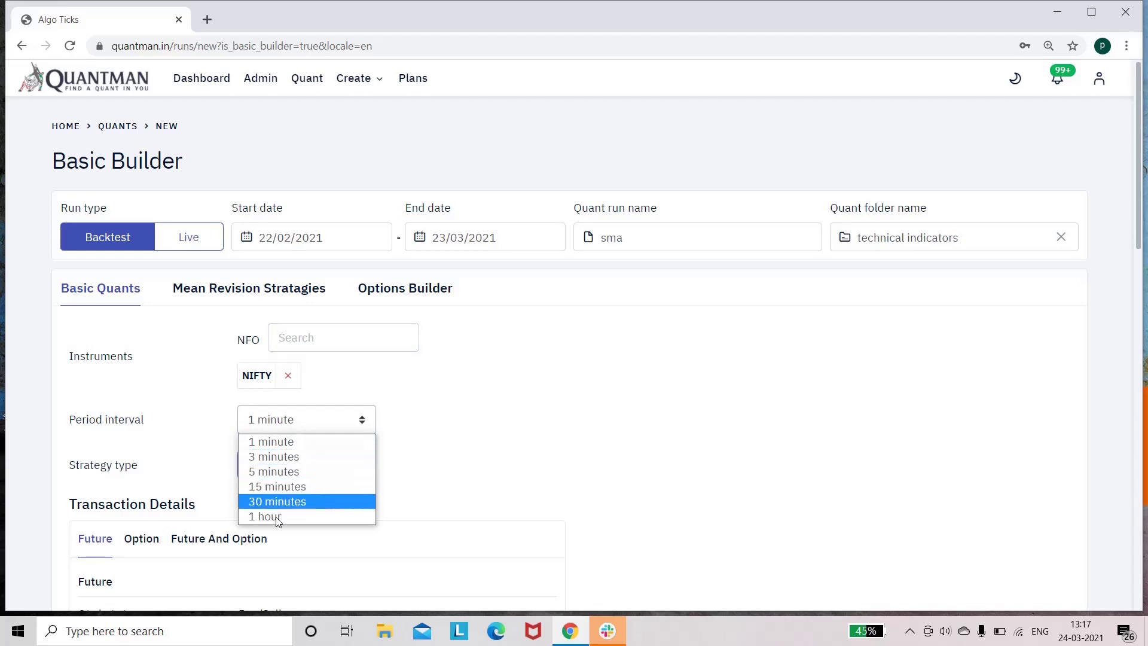
pyautogui.click(290, 477)
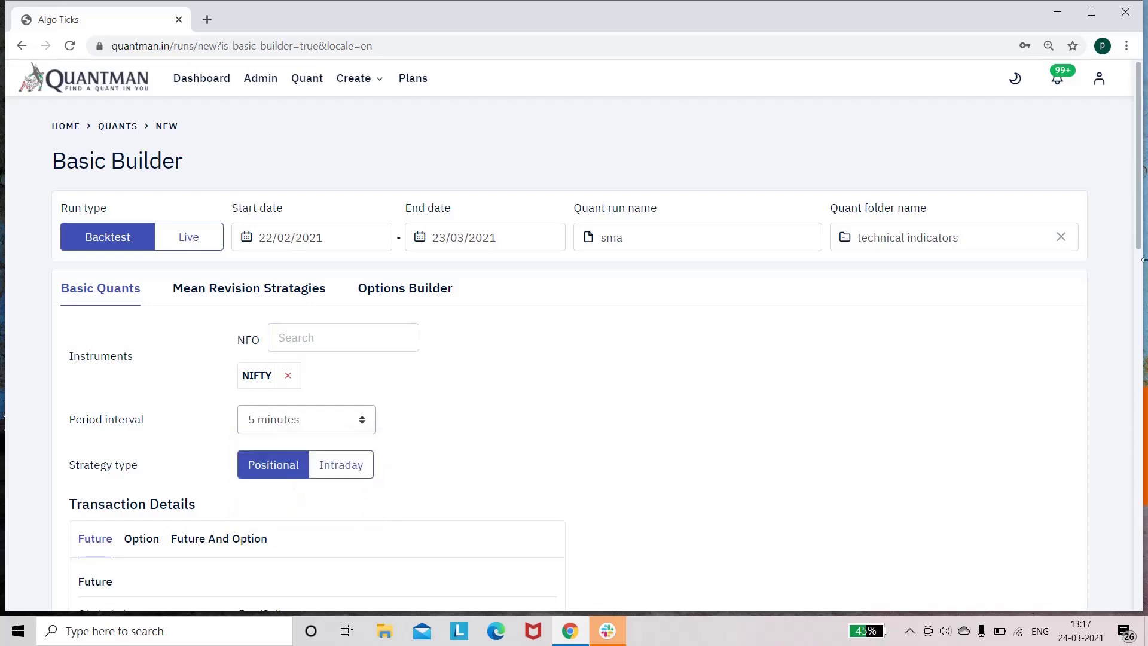
pyautogui.moveTo(1140, 238); pyautogui.dragTo(1135, 353)
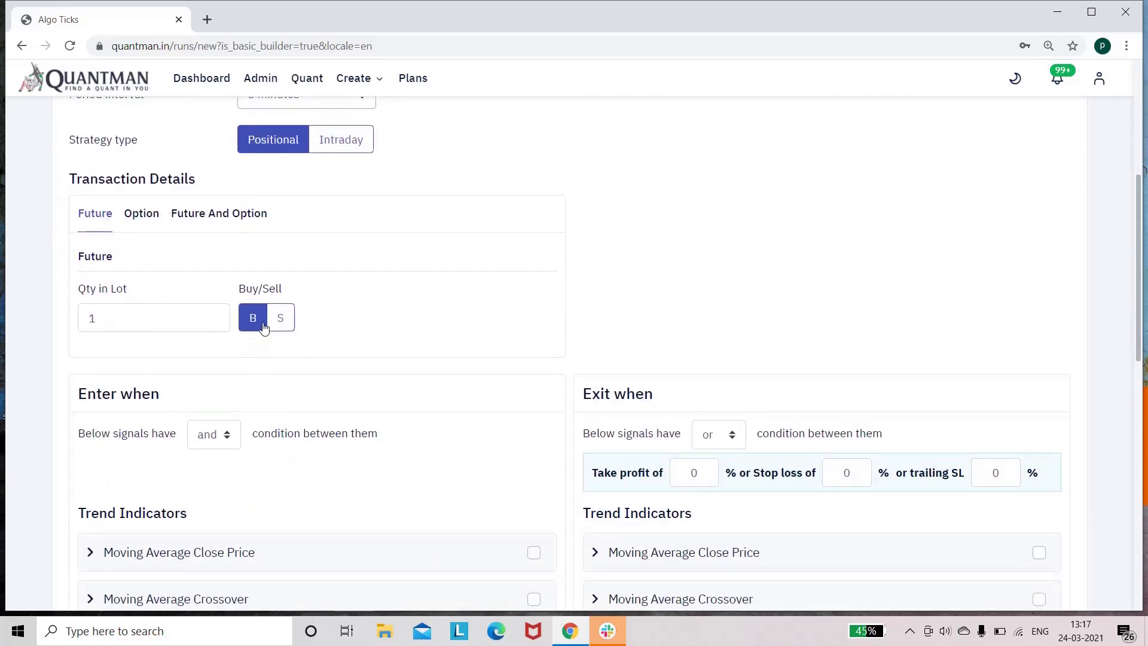
pyautogui.click(272, 326)
pyautogui.click(254, 323)
# Switch the transaction details to Option and look through the Bullish, Bearish and Neutral preset strategies
pyautogui.click(144, 220)
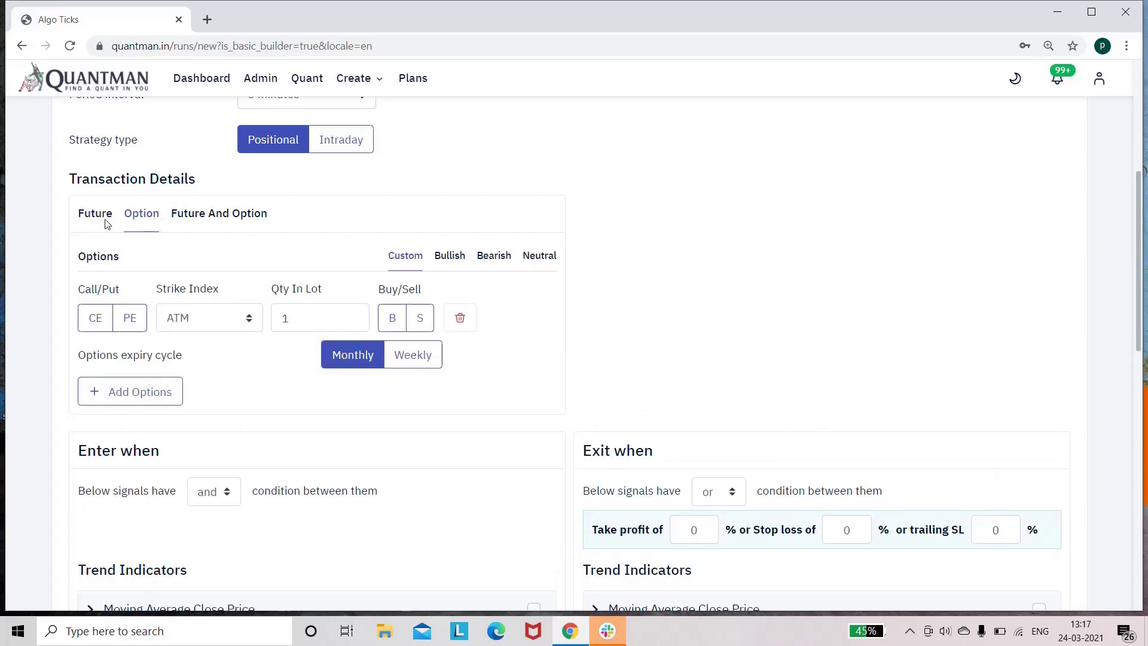
pyautogui.click(450, 256)
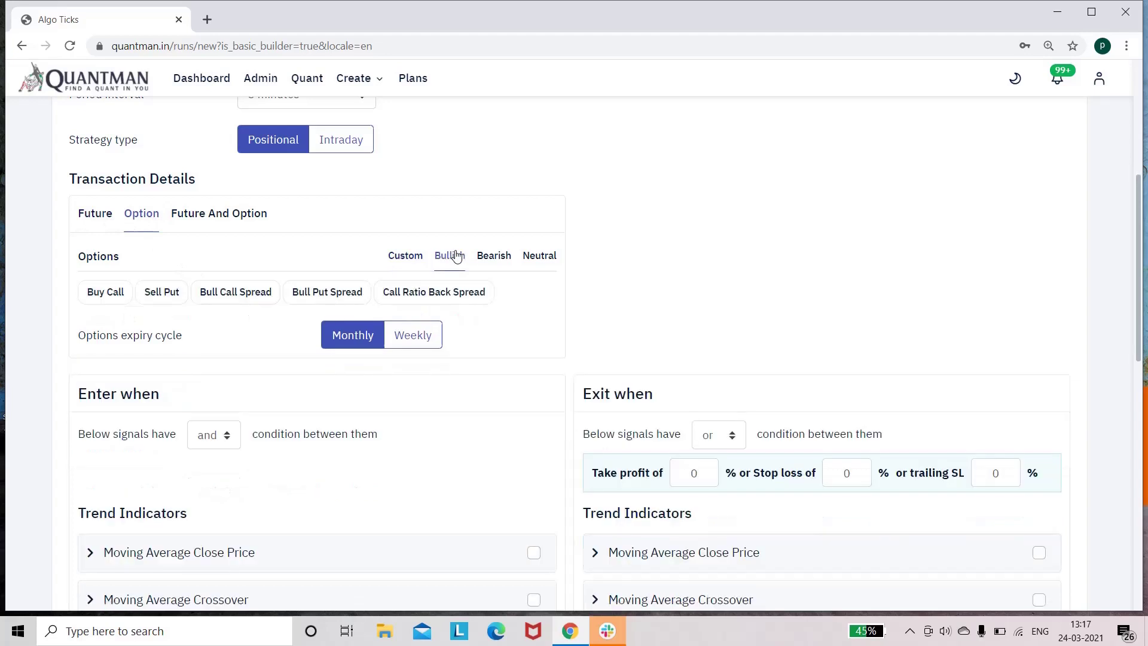
pyautogui.click(434, 299)
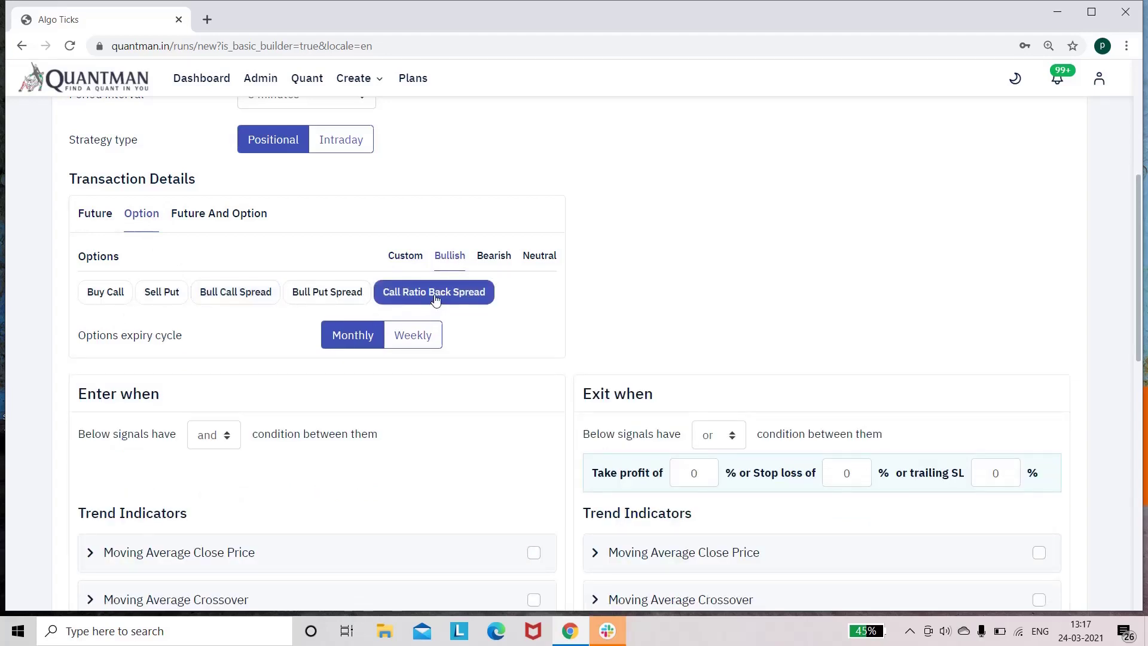
pyautogui.click(499, 255)
pyautogui.click(142, 291)
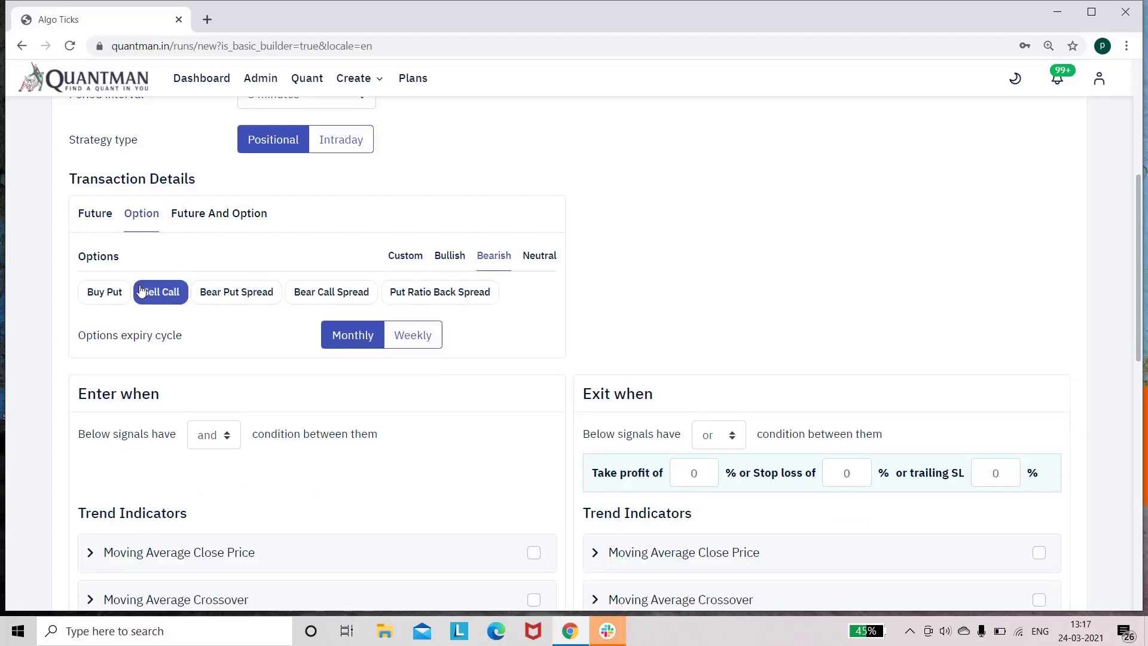
pyautogui.click(539, 258)
# Choose the bullish Sell Put preset with a weekly expiry cycle and set the strategy type to Intraday
pyautogui.click(410, 369)
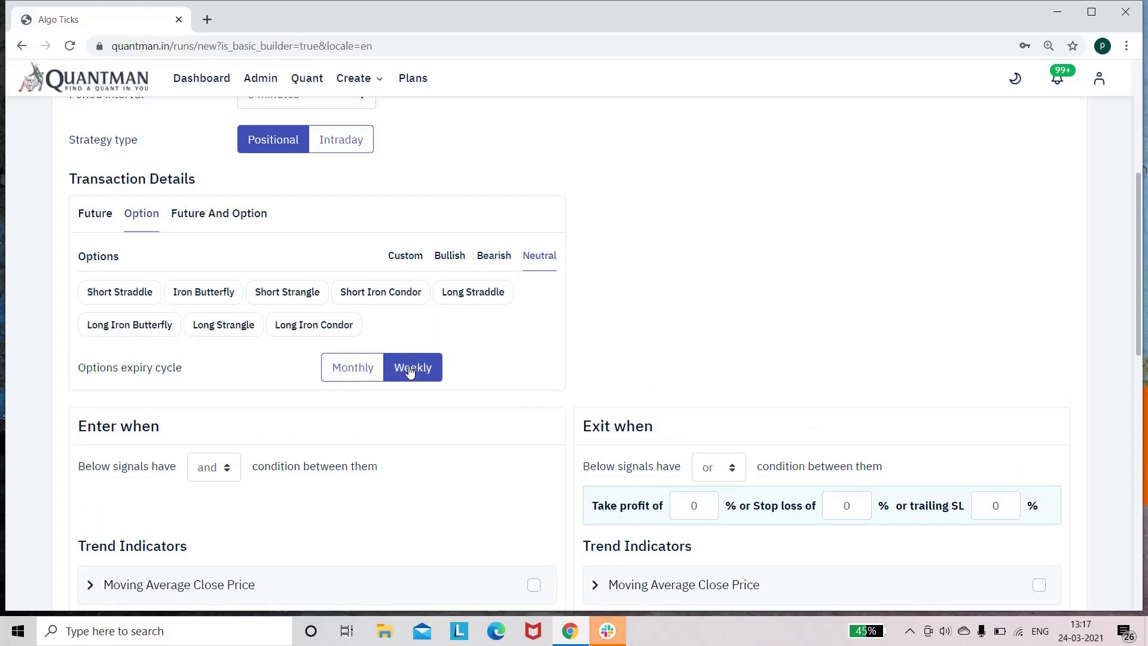
pyautogui.click(449, 257)
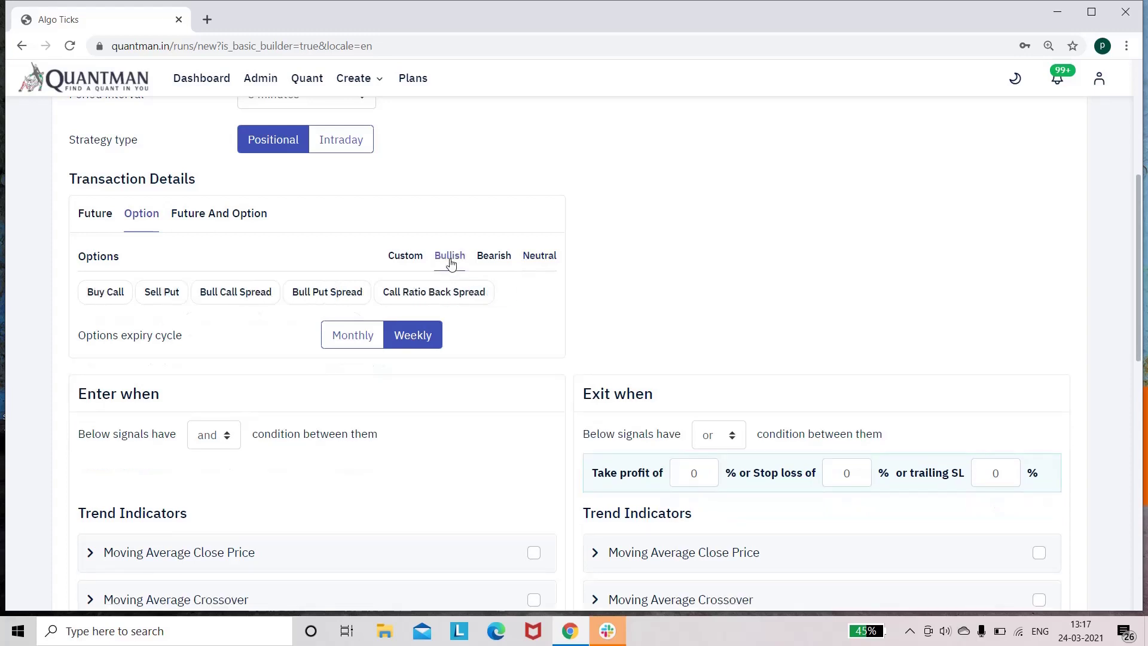
pyautogui.click(165, 292)
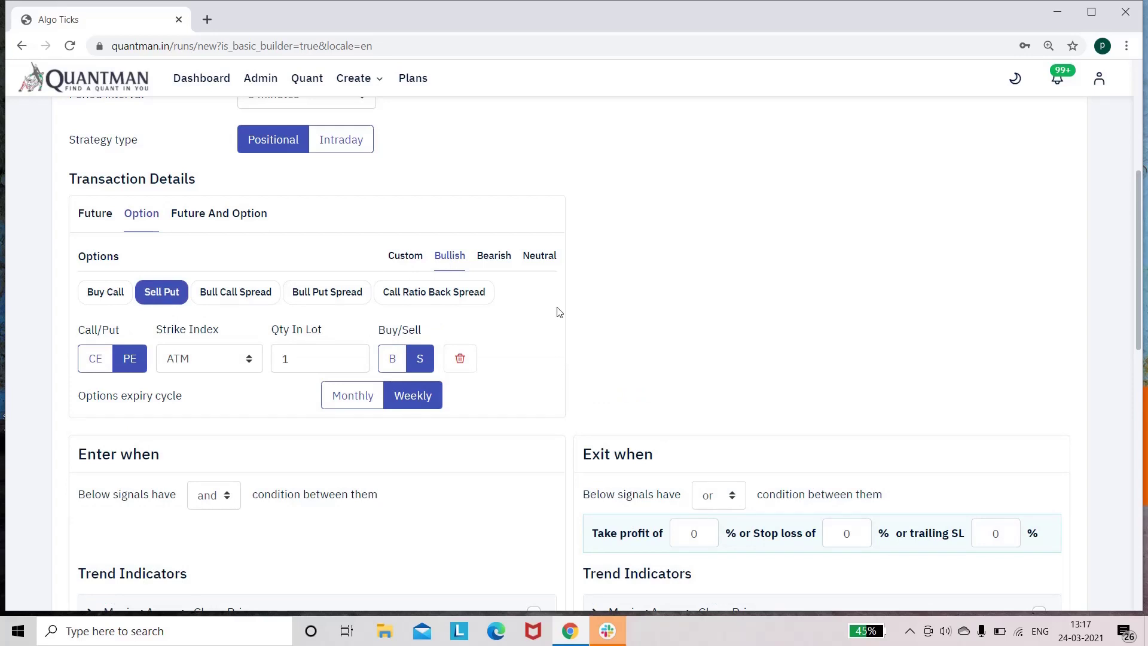
pyautogui.click(334, 154)
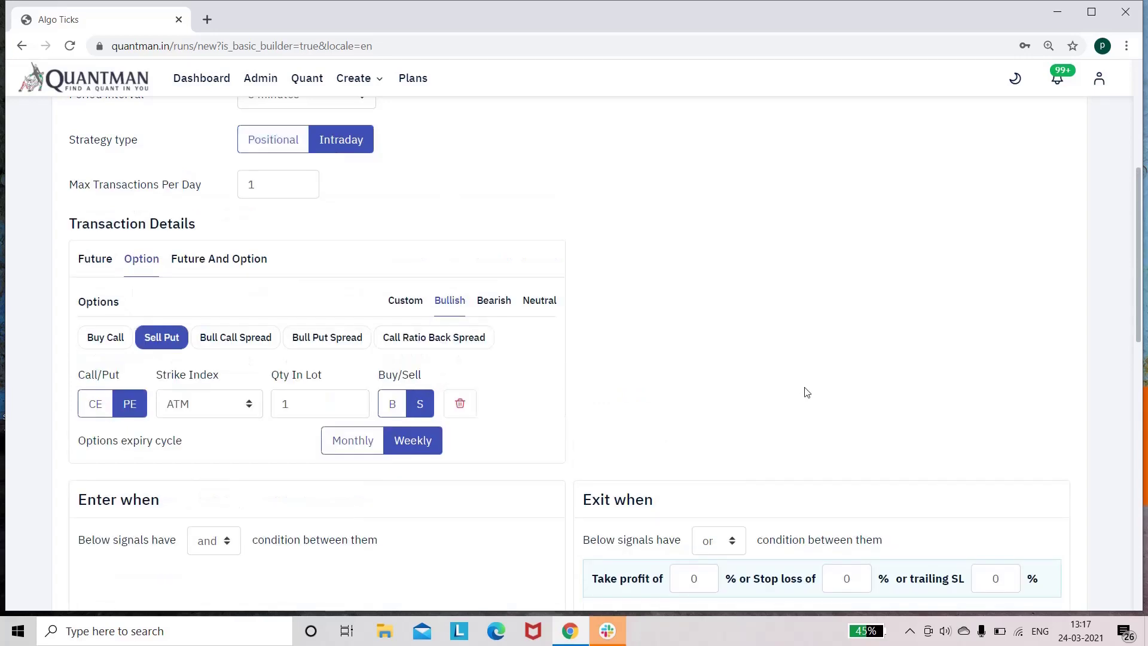
# Enable the Moving Average Close Price entry signal using simpleMovingAverage
pyautogui.moveTo(1136, 321); pyautogui.dragTo(1141, 445)
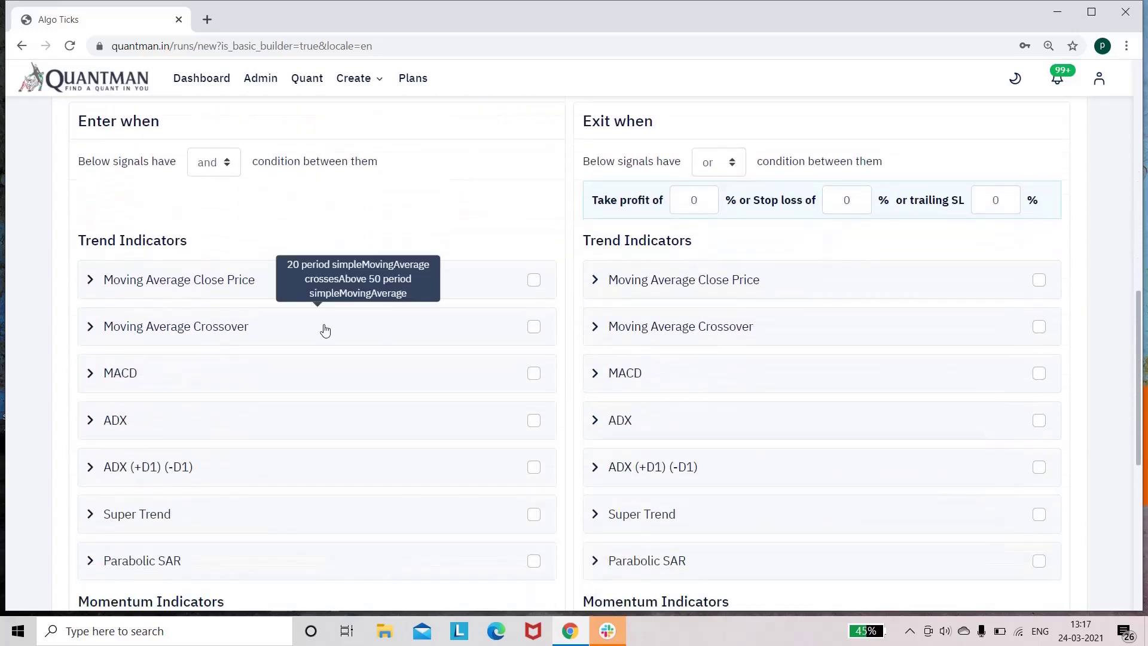
pyautogui.click(219, 285)
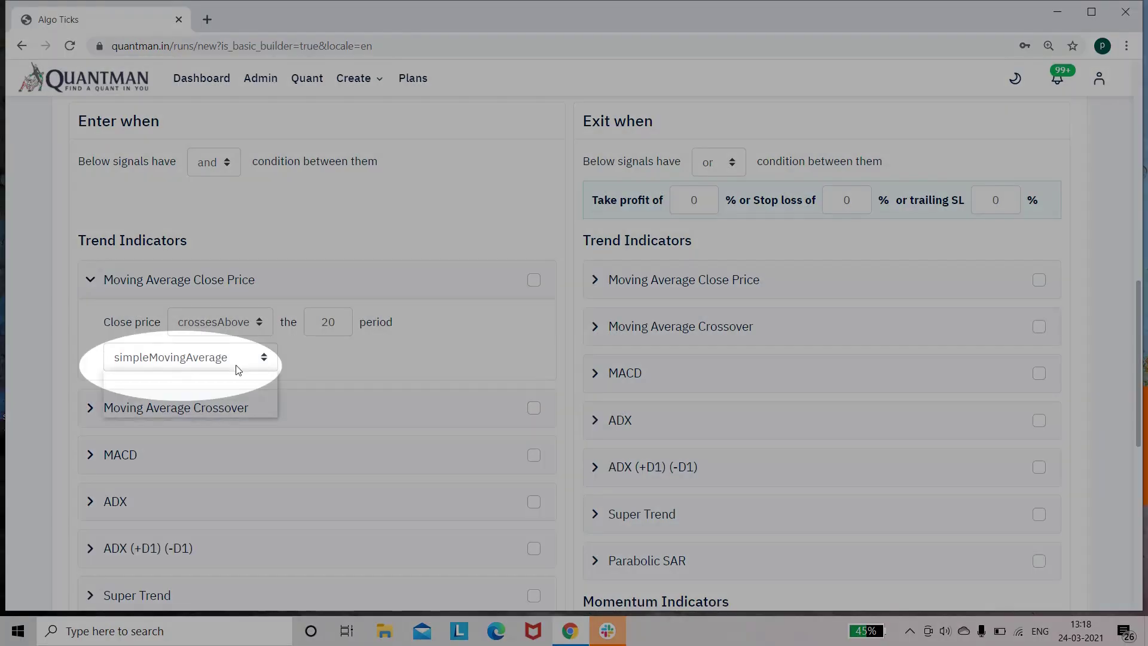
pyautogui.click(238, 366)
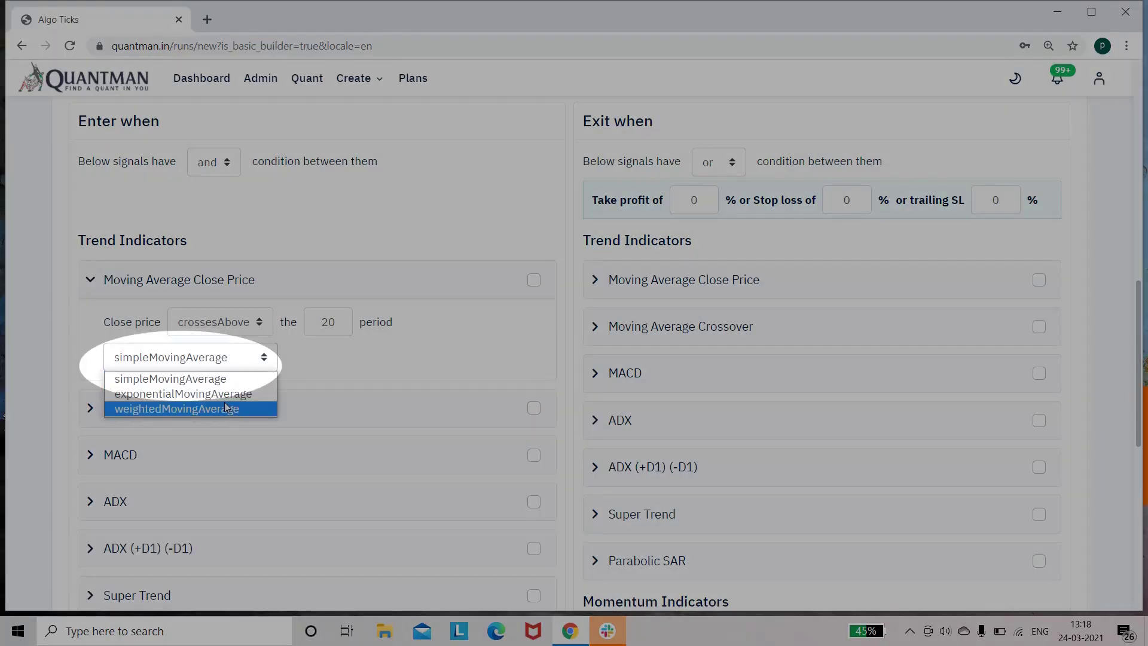
pyautogui.click(224, 383)
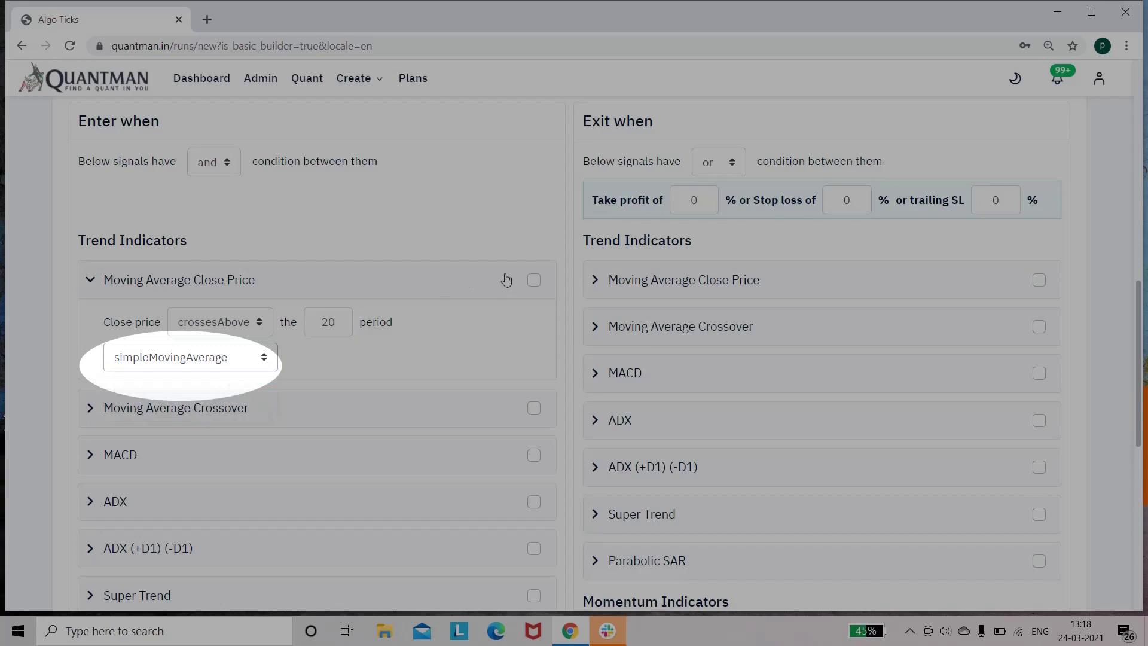
pyautogui.click(533, 280)
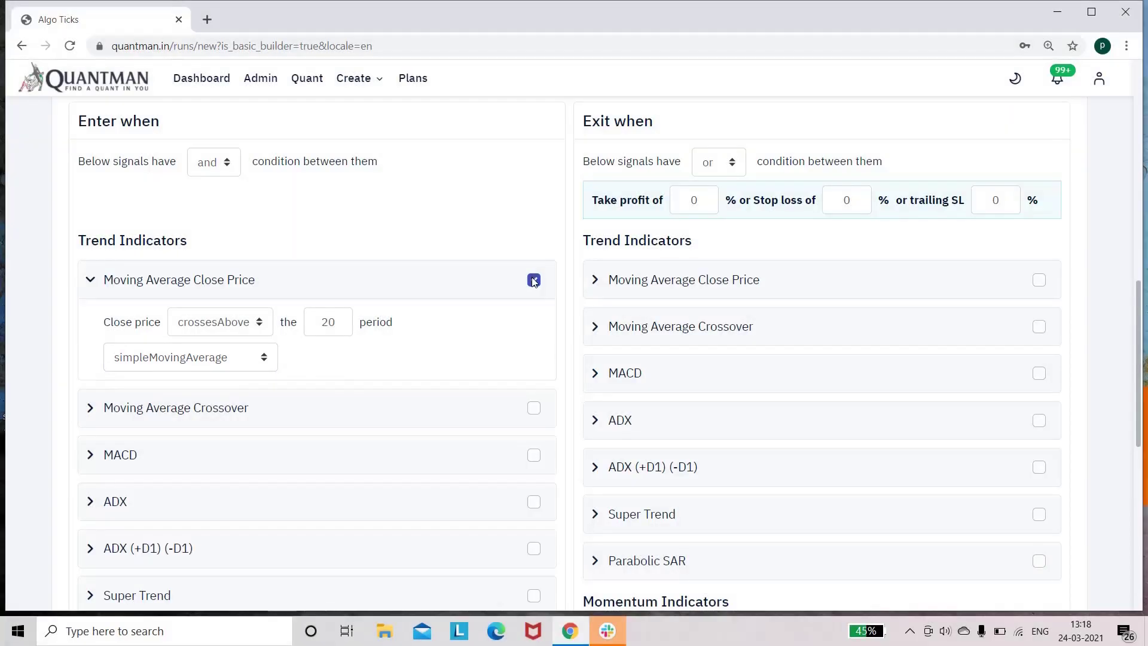
# Set both the take profit and the stop loss in the exit conditions to 0.5% and run the backtest
pyautogui.click(710, 201)
pyautogui.write('.5')
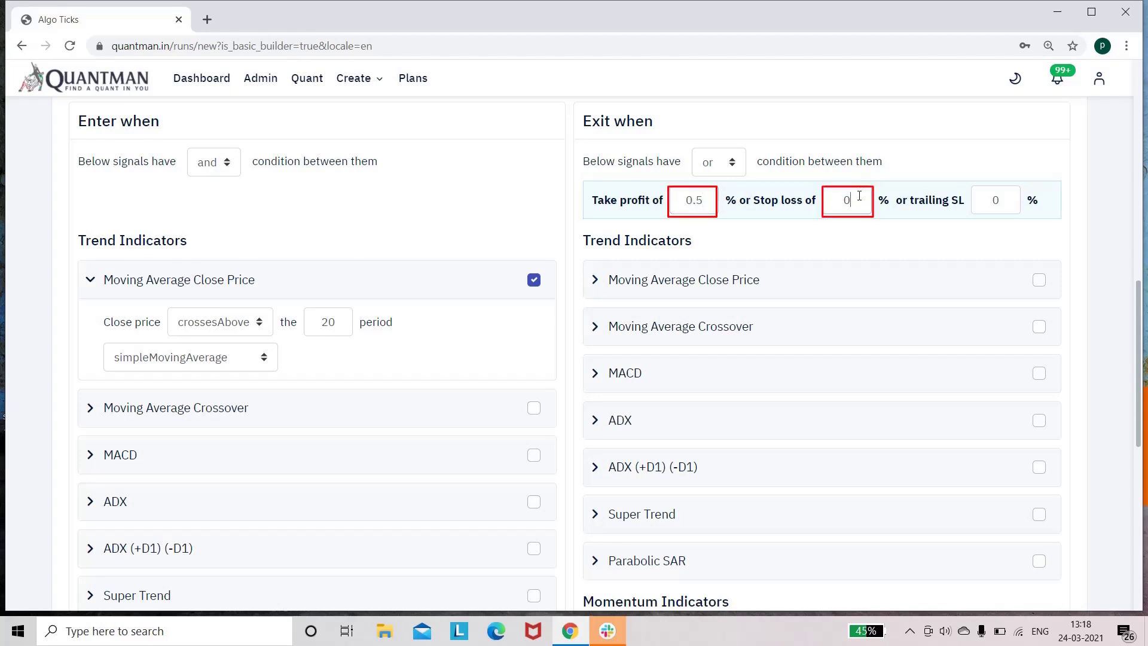
pyautogui.write('.5')
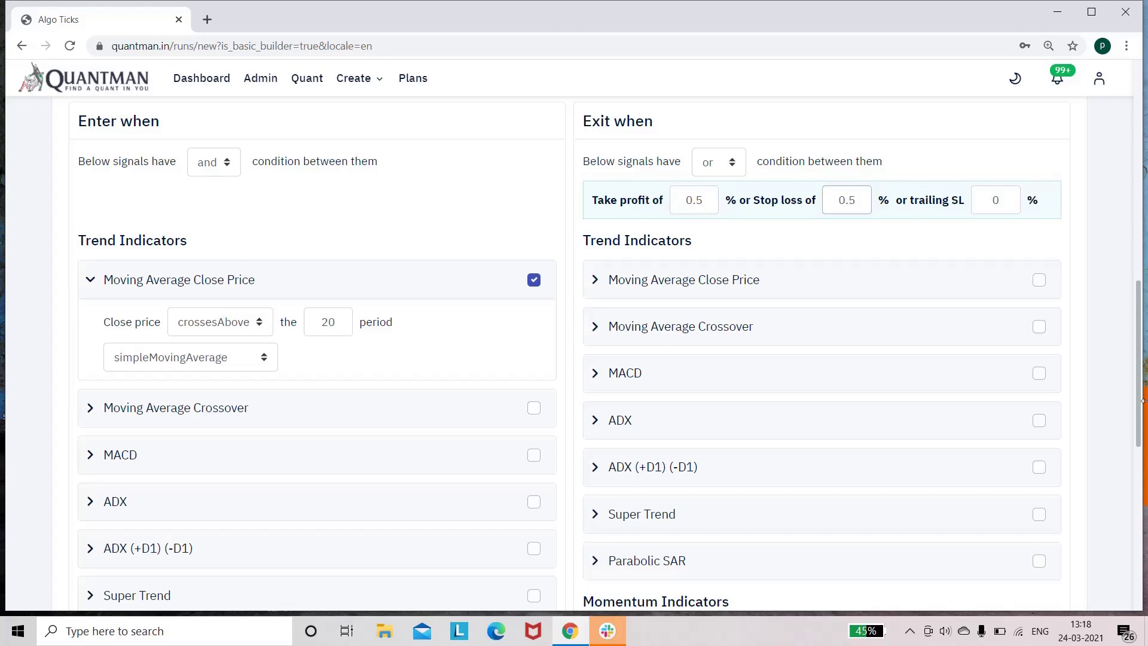
pyautogui.scroll(-8, 1139, 480)
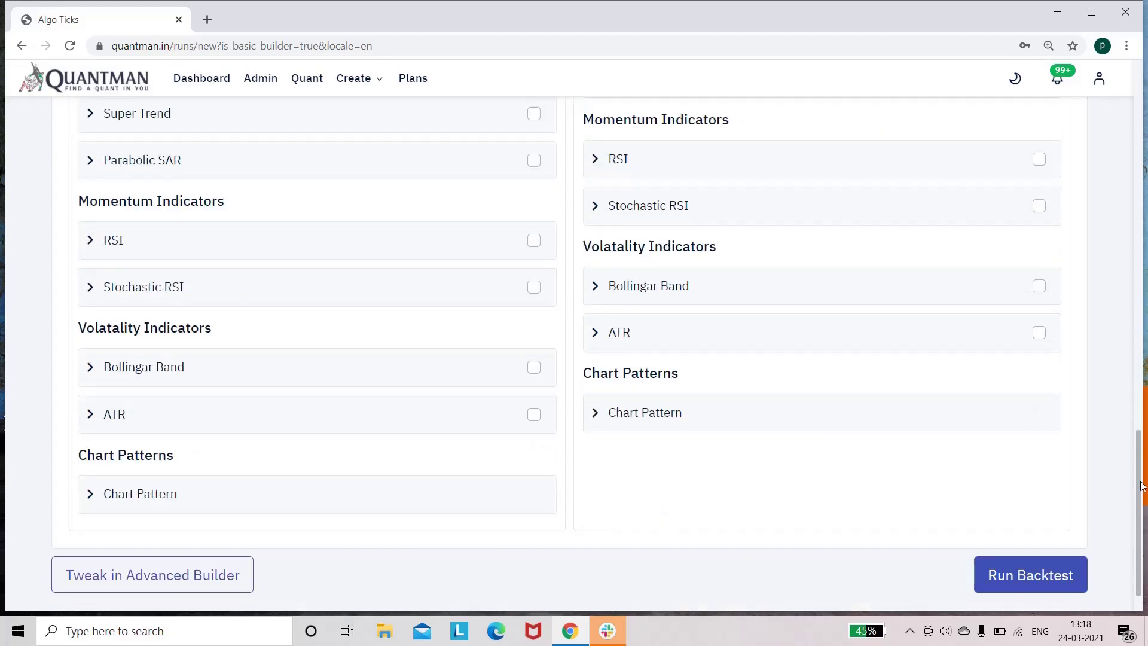
pyautogui.click(1041, 583)
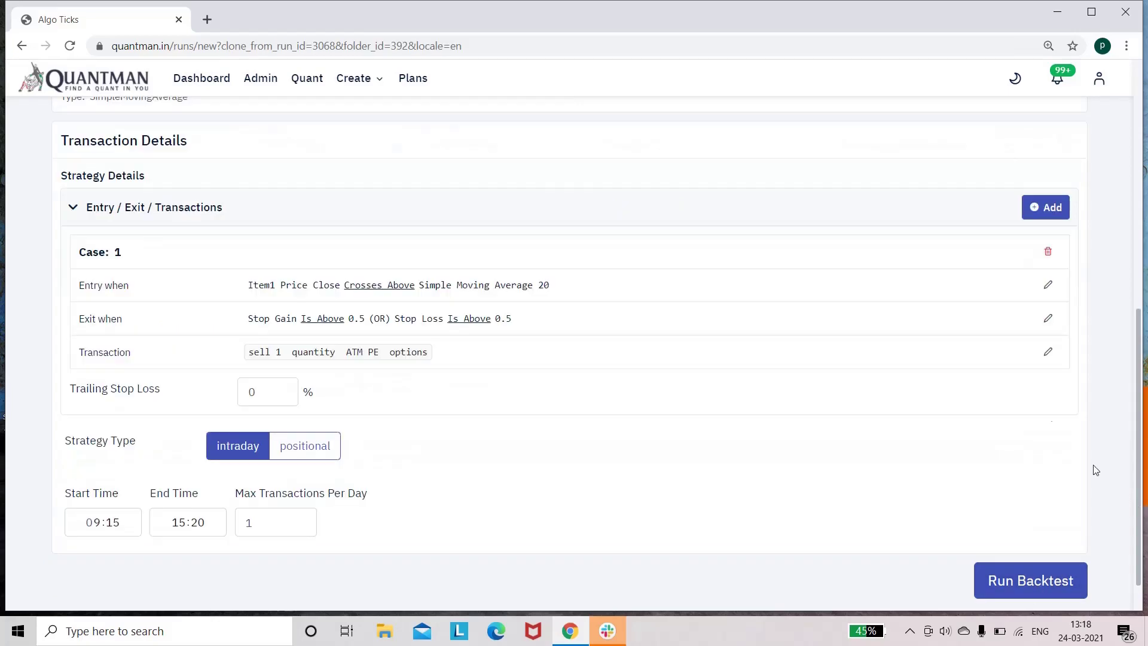
# Replace the stop gain and stop loss exit conditions with Item1 Price Close crossesBelow Simple Moving Average 20 and run the backtest
pyautogui.click(1047, 319)
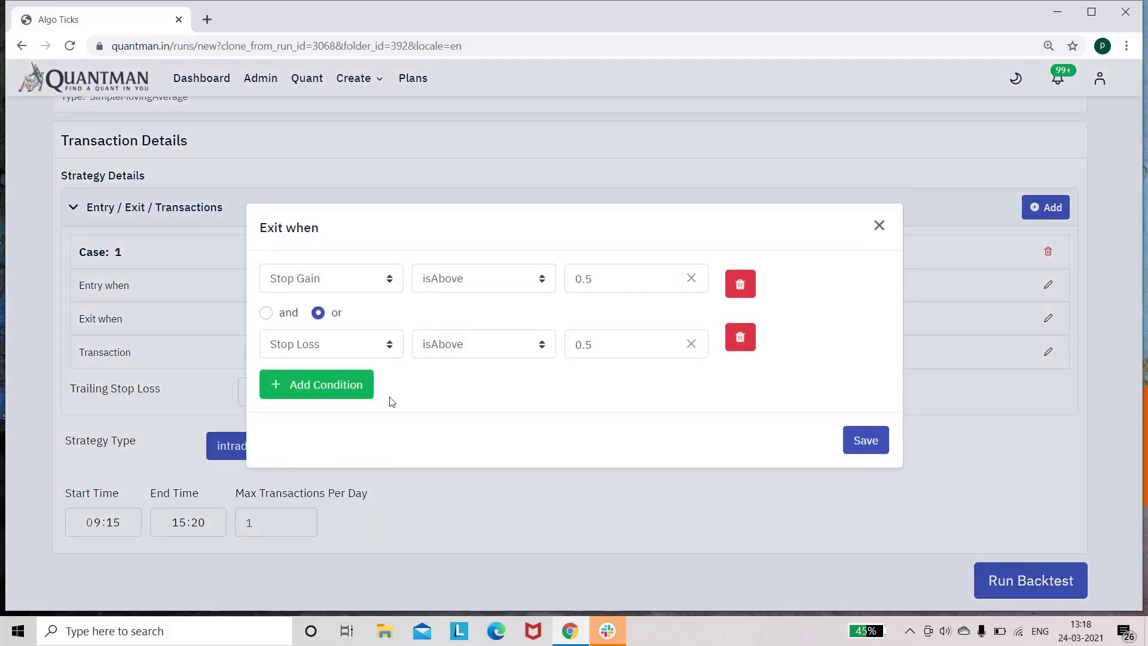
pyautogui.click(739, 337)
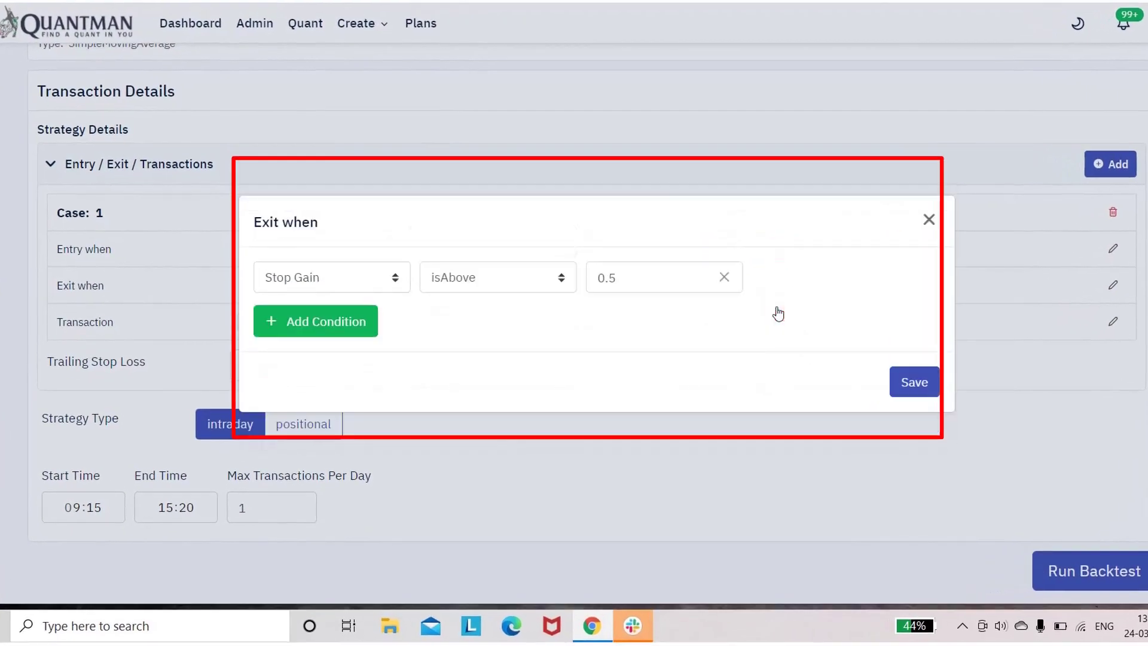
pyautogui.click(345, 283)
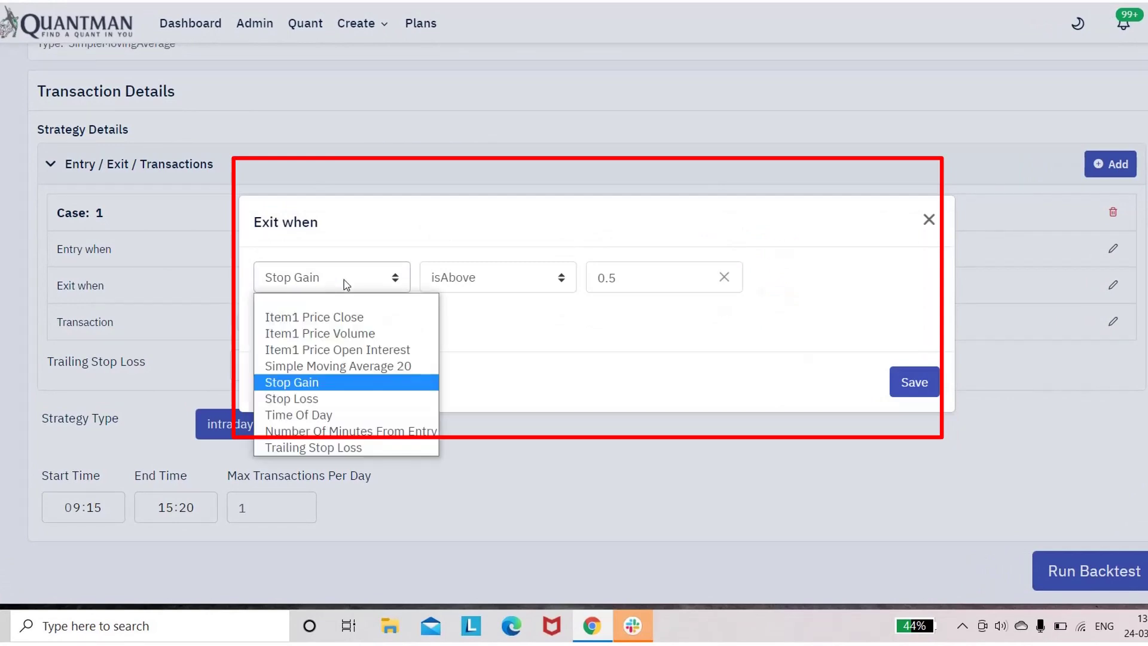
pyautogui.click(338, 312)
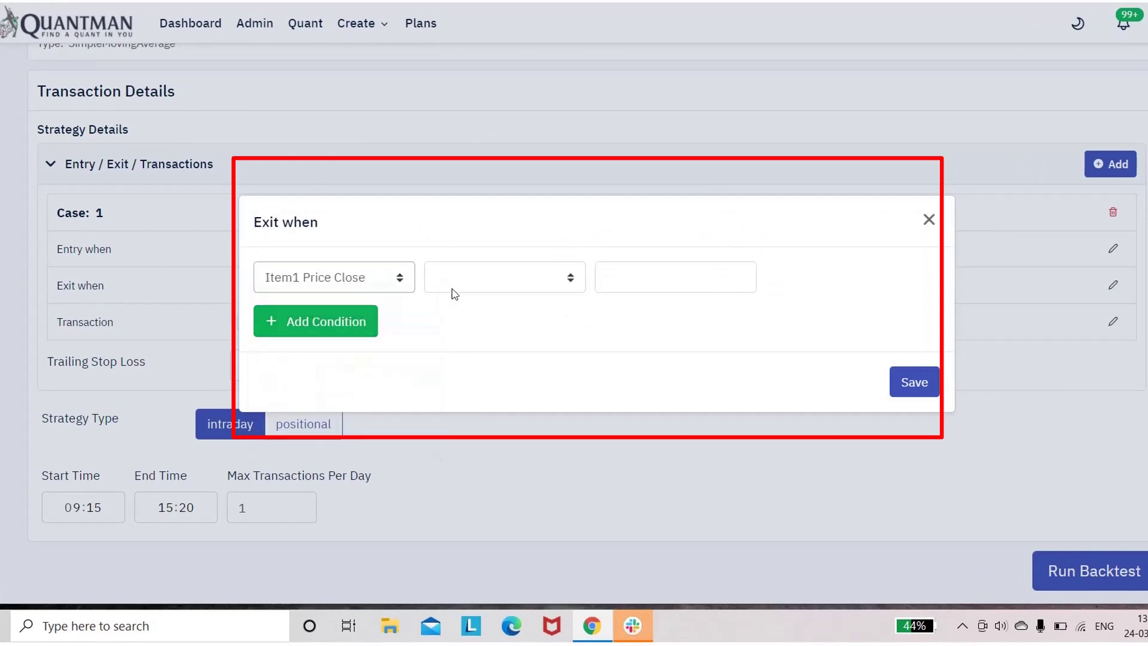
pyautogui.click(475, 286)
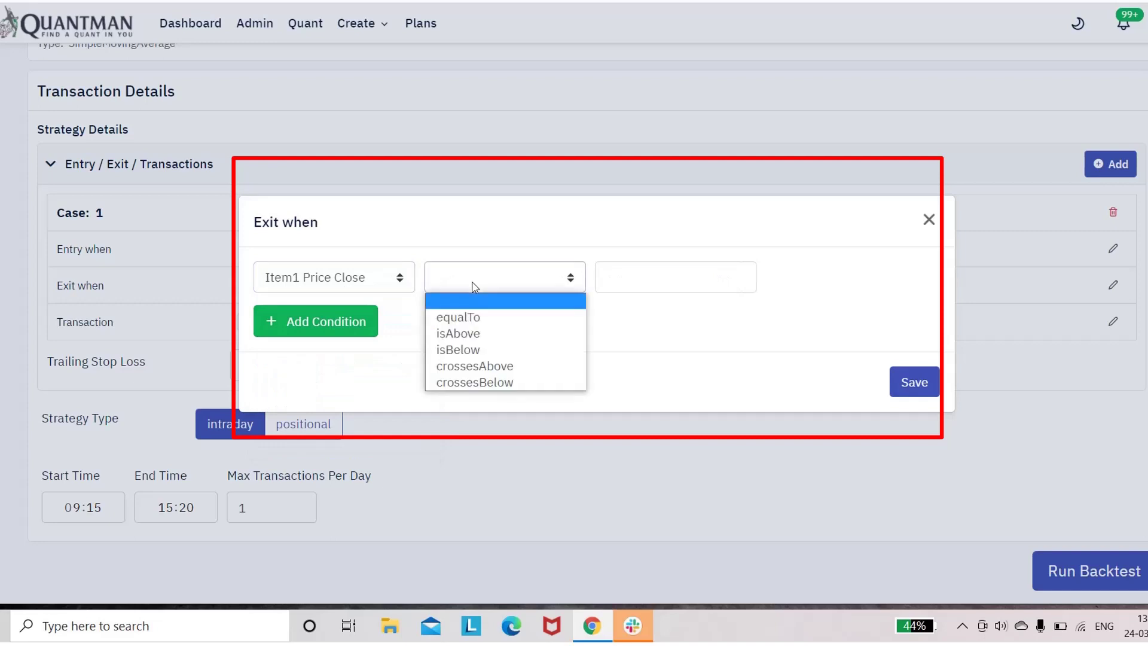
pyautogui.click(481, 382)
pyautogui.click(651, 276)
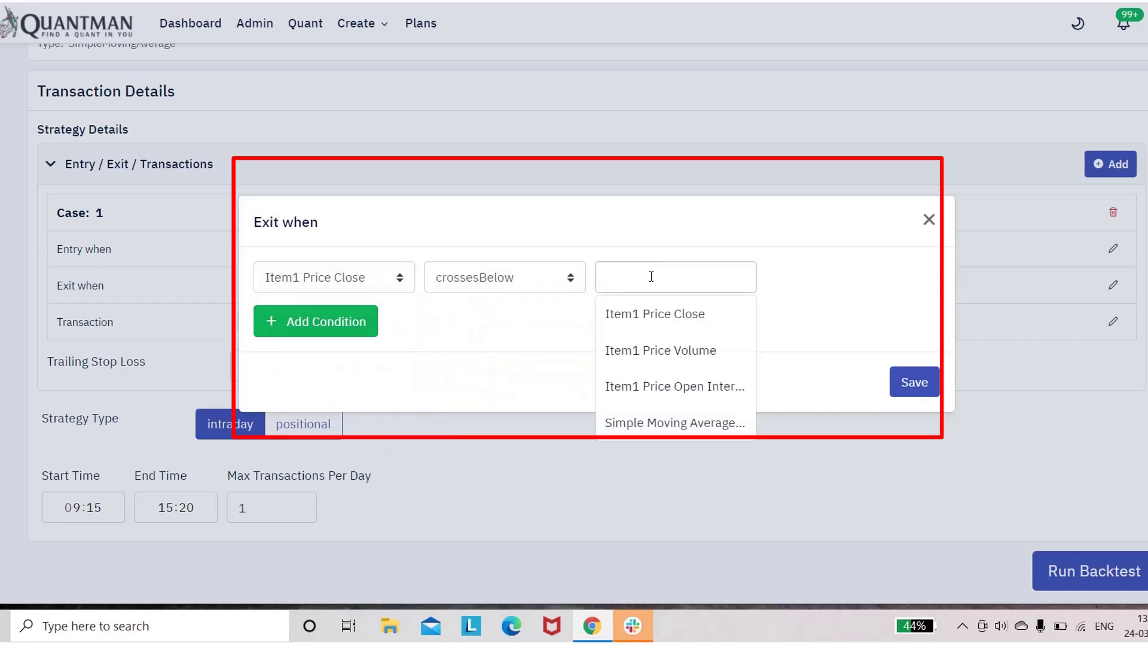
pyautogui.click(672, 424)
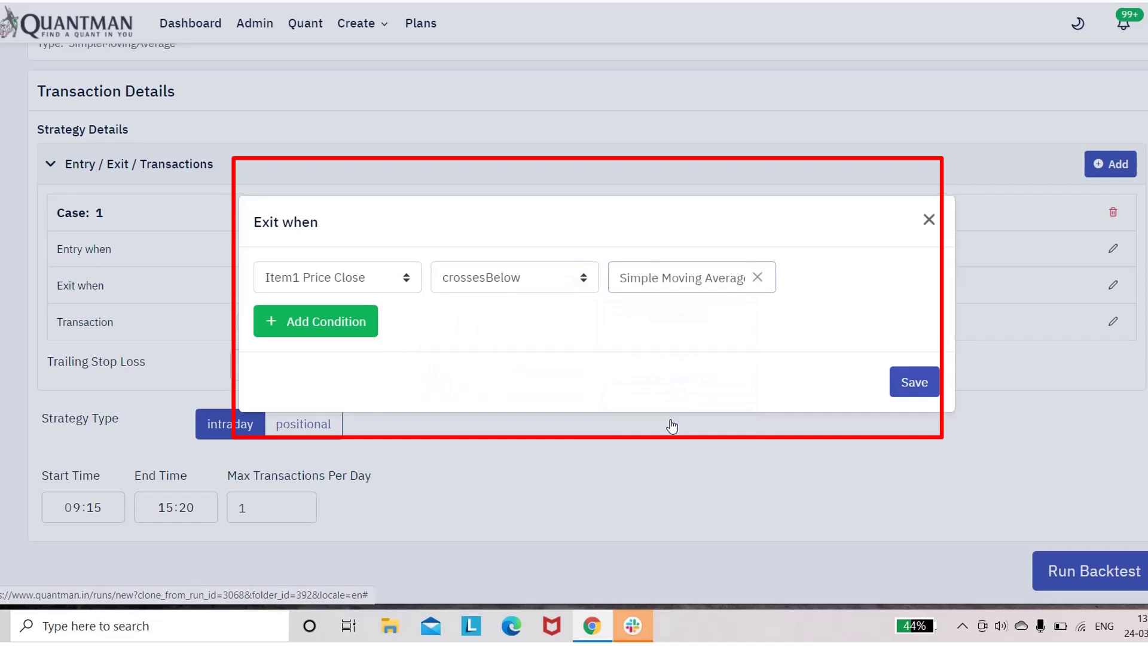
pyautogui.click(913, 386)
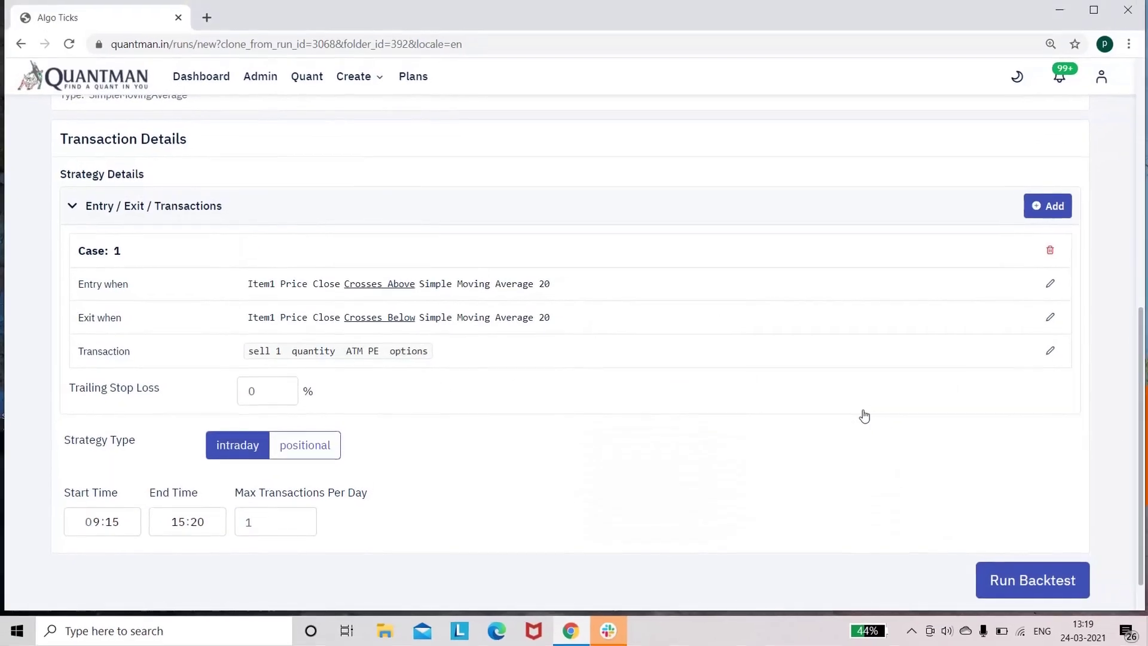
pyautogui.click(1013, 573)
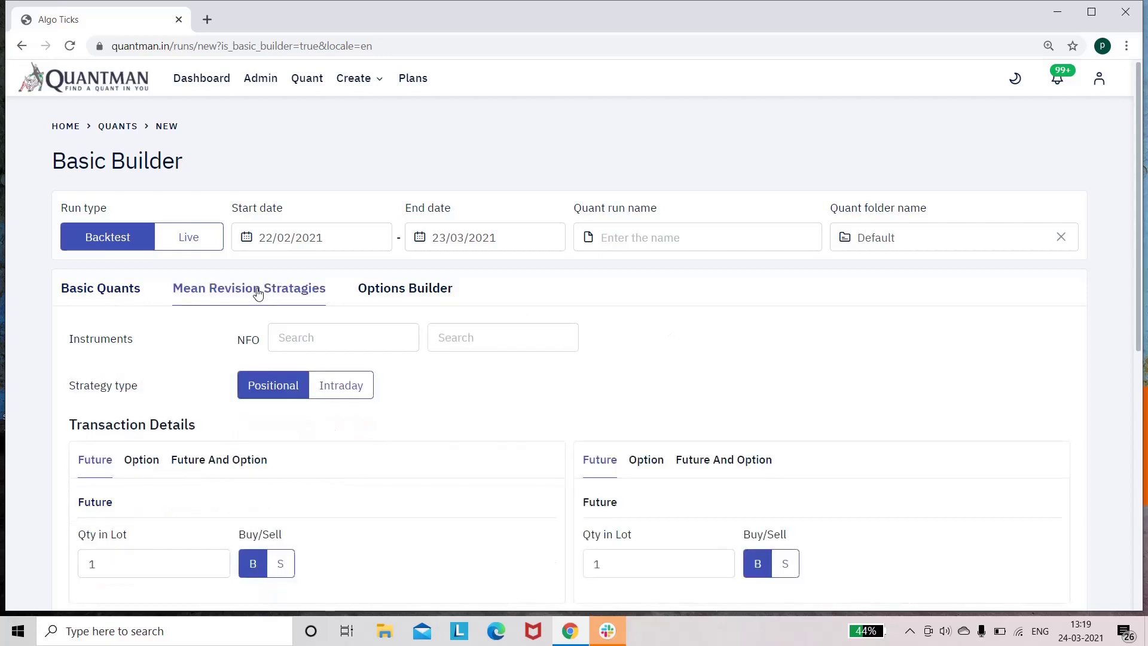
# Add SBIN and HDFCBANK futures as the instrument pair for the mean revision strategy
pyautogui.click(334, 335)
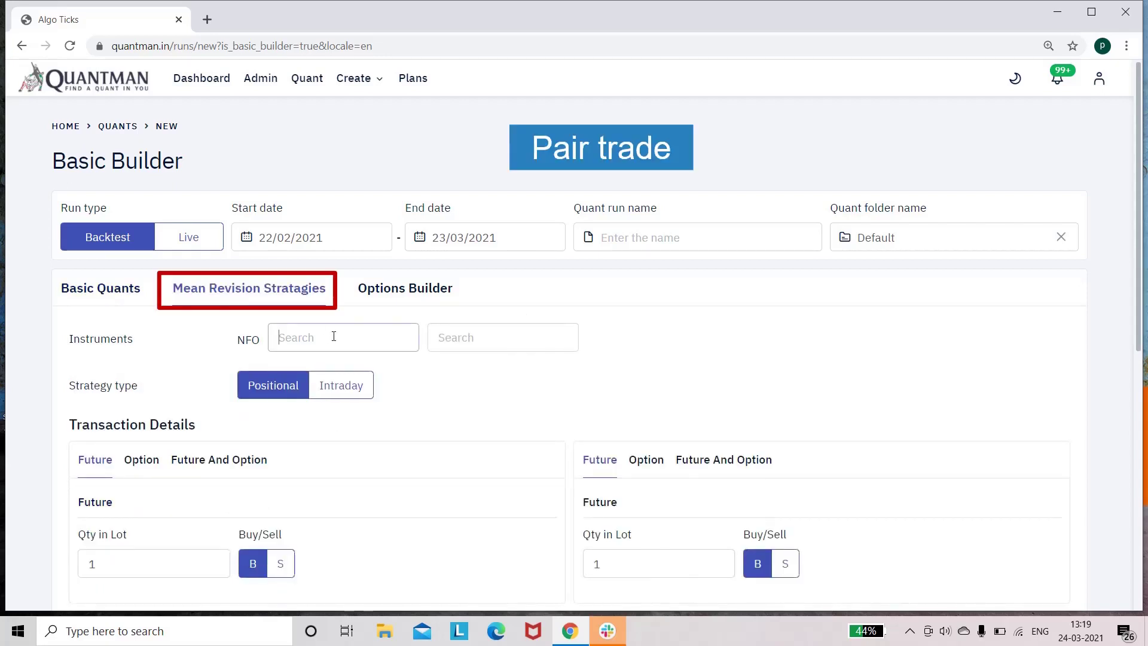
pyautogui.write('sbin')
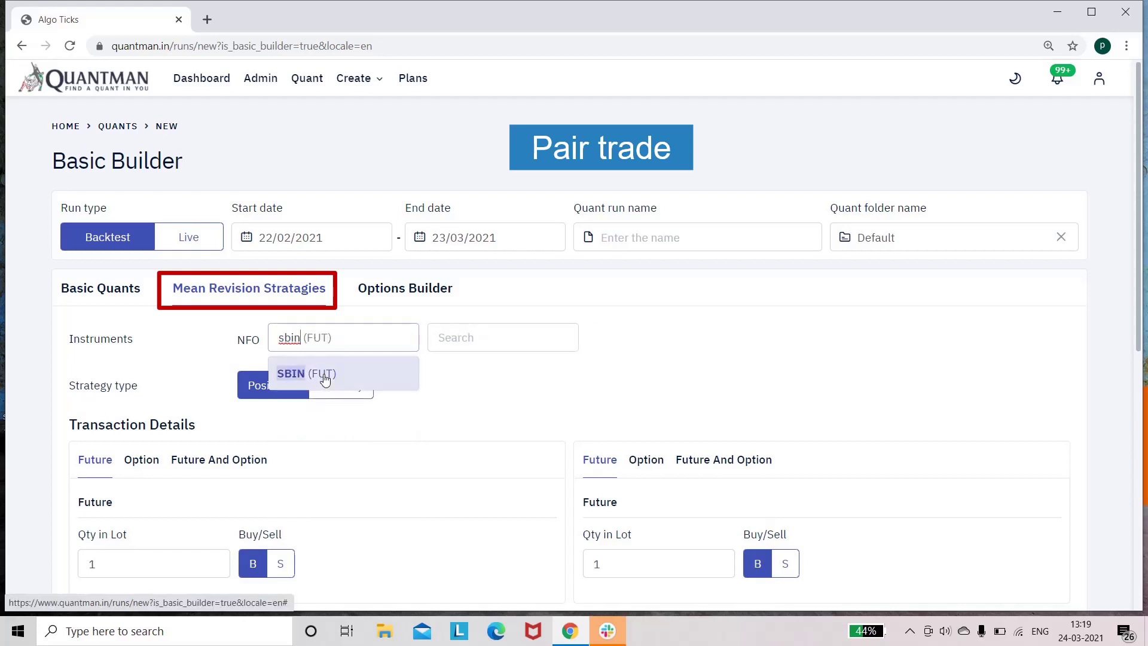
pyautogui.click(324, 375)
pyautogui.write('hdfc')
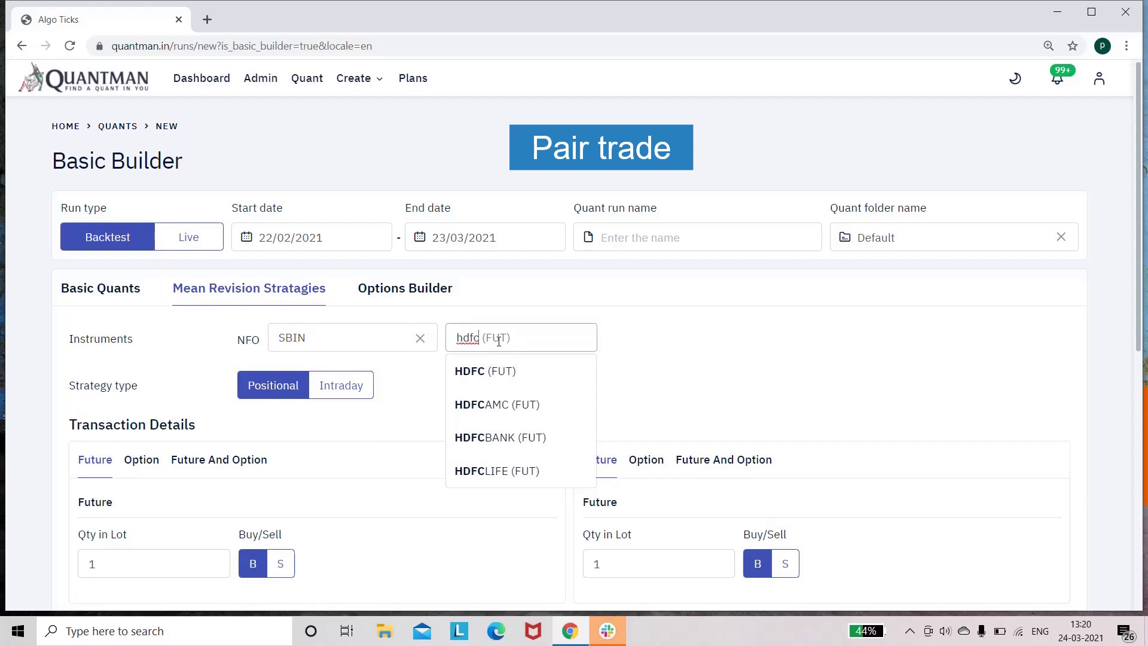
pyautogui.write('bank')
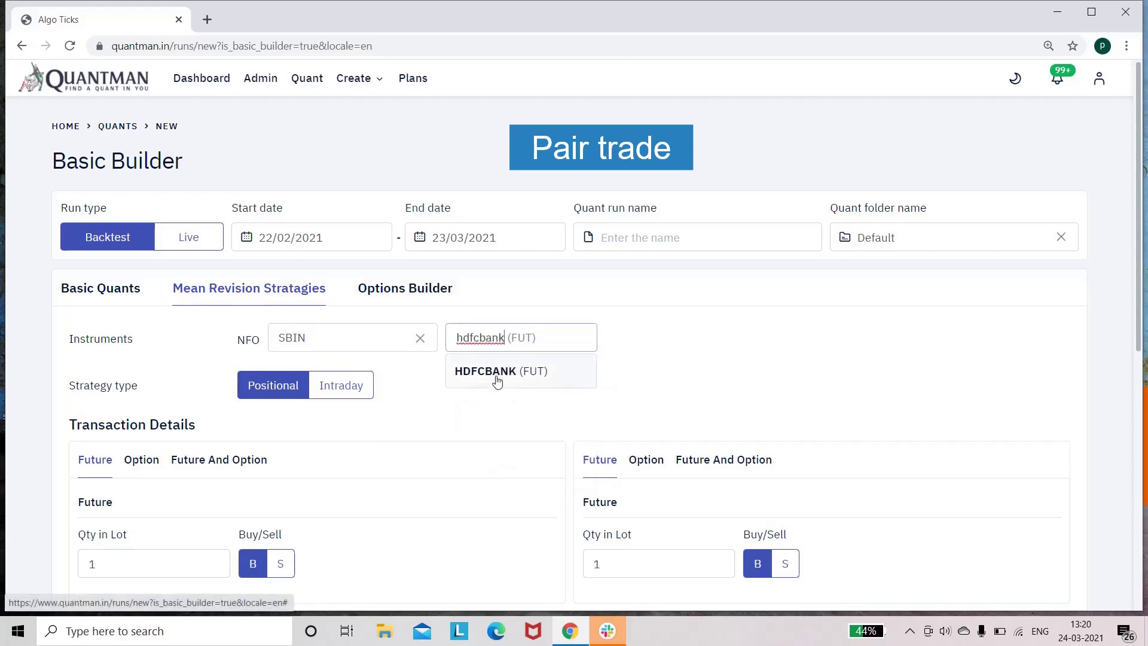
pyautogui.click(496, 382)
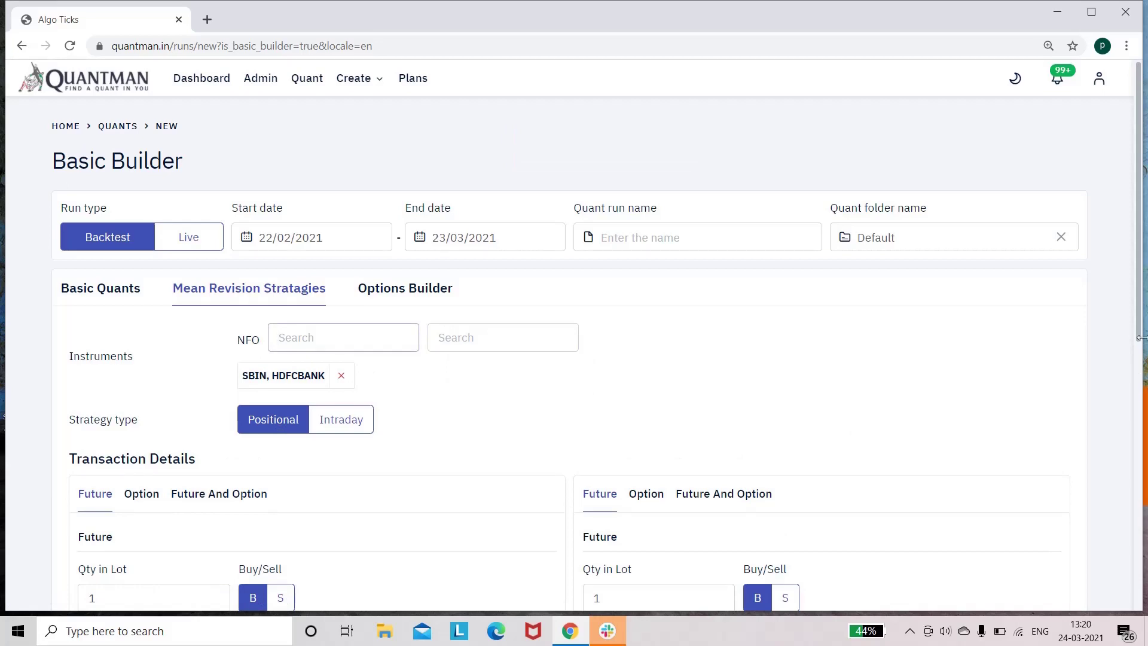
# Enable the Z Score entry signal with the 10 period Z-Score crossing above -2
pyautogui.scroll(-8, 1137, 332)
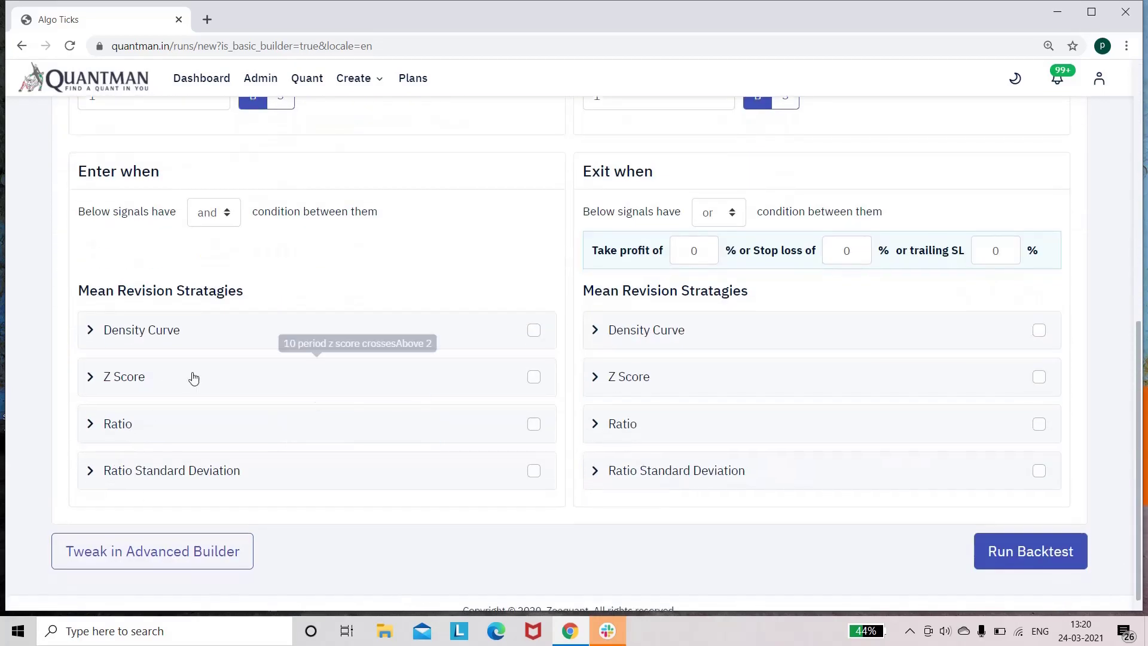
pyautogui.click(195, 376)
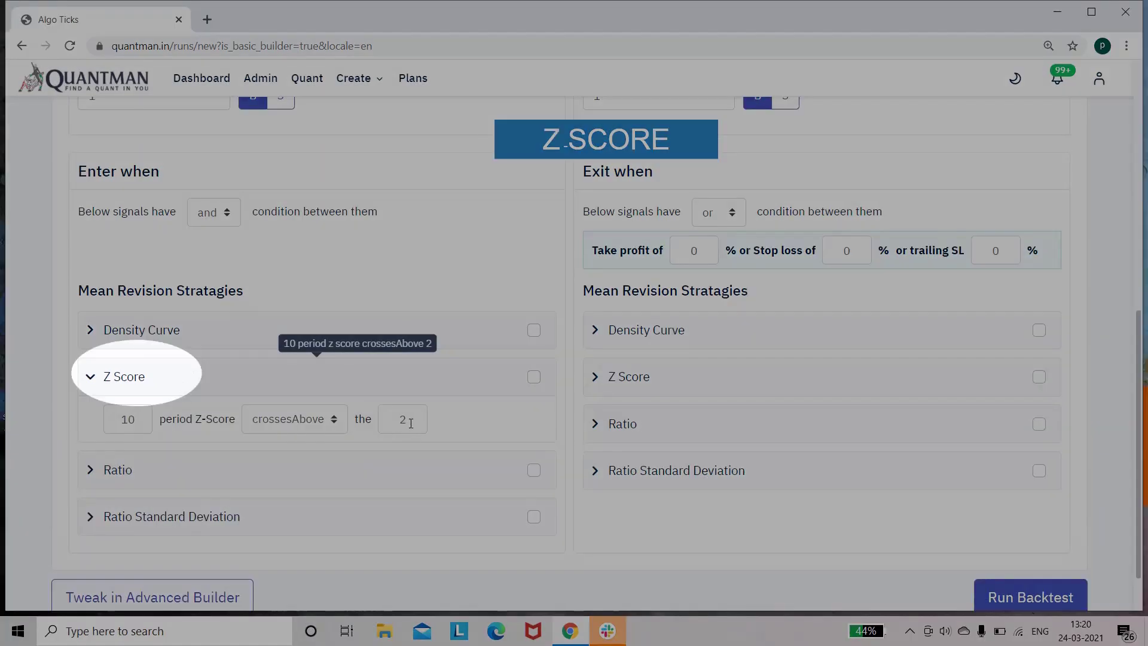
pyautogui.click(410, 423)
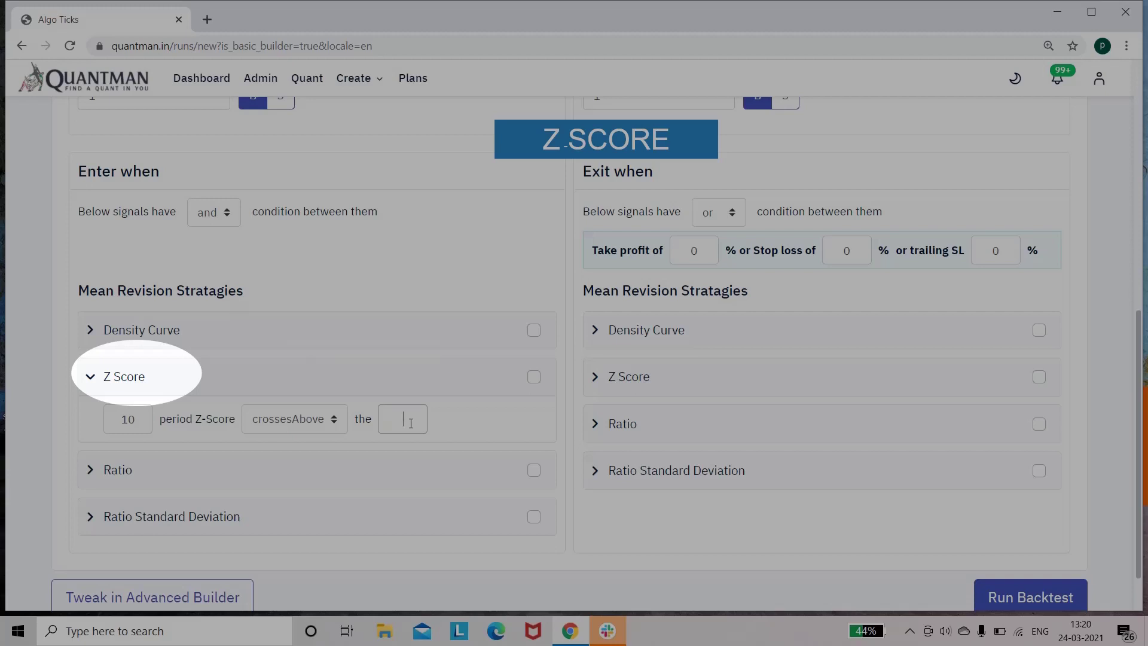
pyautogui.click(534, 377)
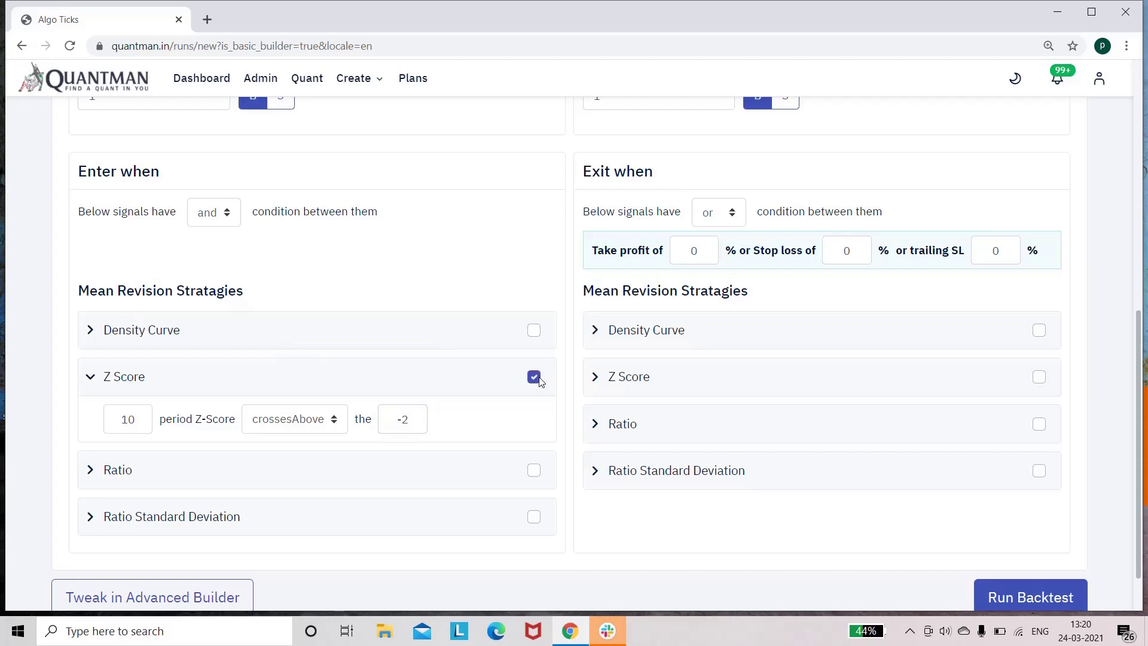
# Enable the Z Score exit signal with the 10 period Z-Score crossing below 1
pyautogui.click(702, 392)
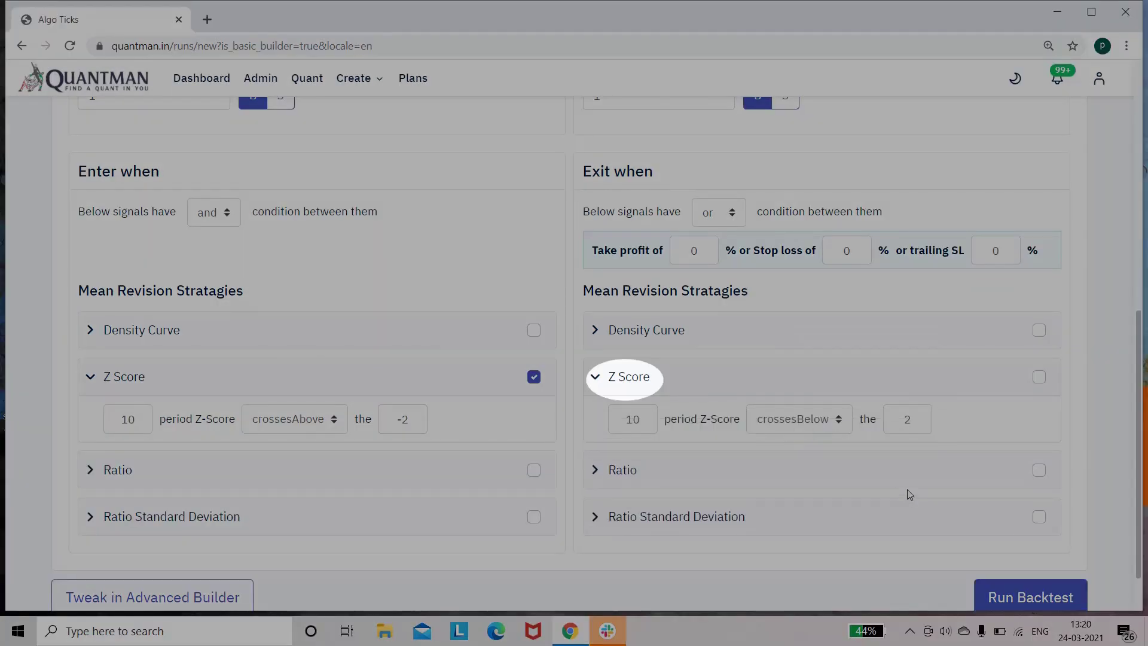
pyautogui.click(919, 422)
pyautogui.write('1')
pyautogui.click(1038, 377)
# Review the pair's transaction details and open the strategy for tweaking in the Advanced Builder
pyautogui.scroll(-1, 1142, 606)
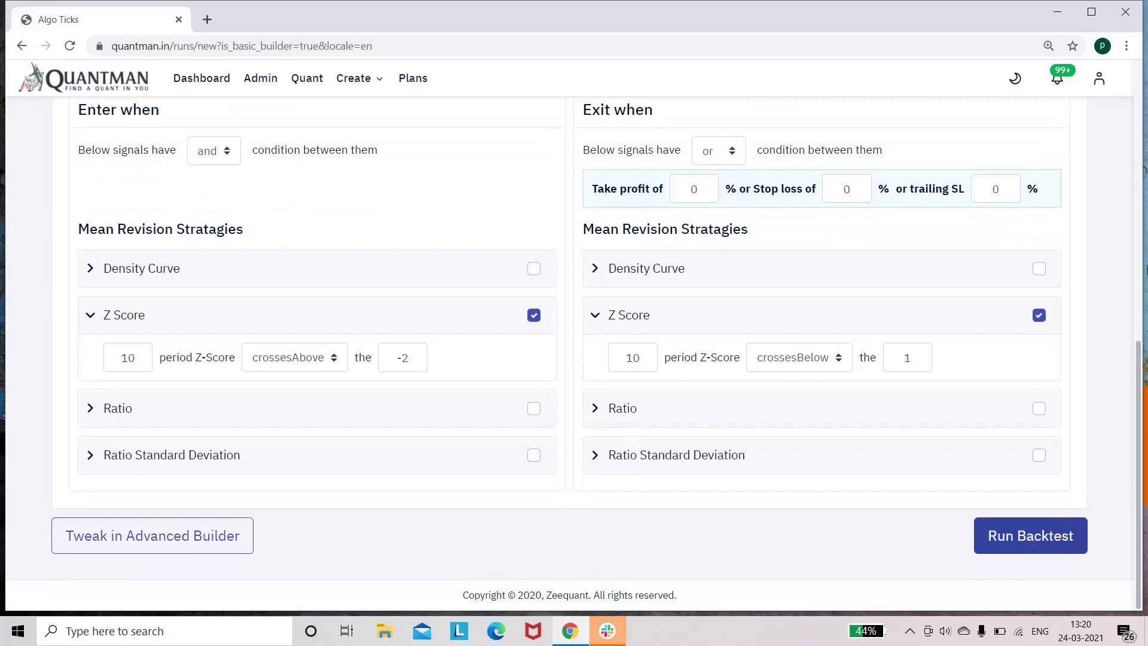
pyautogui.click(1139, 257)
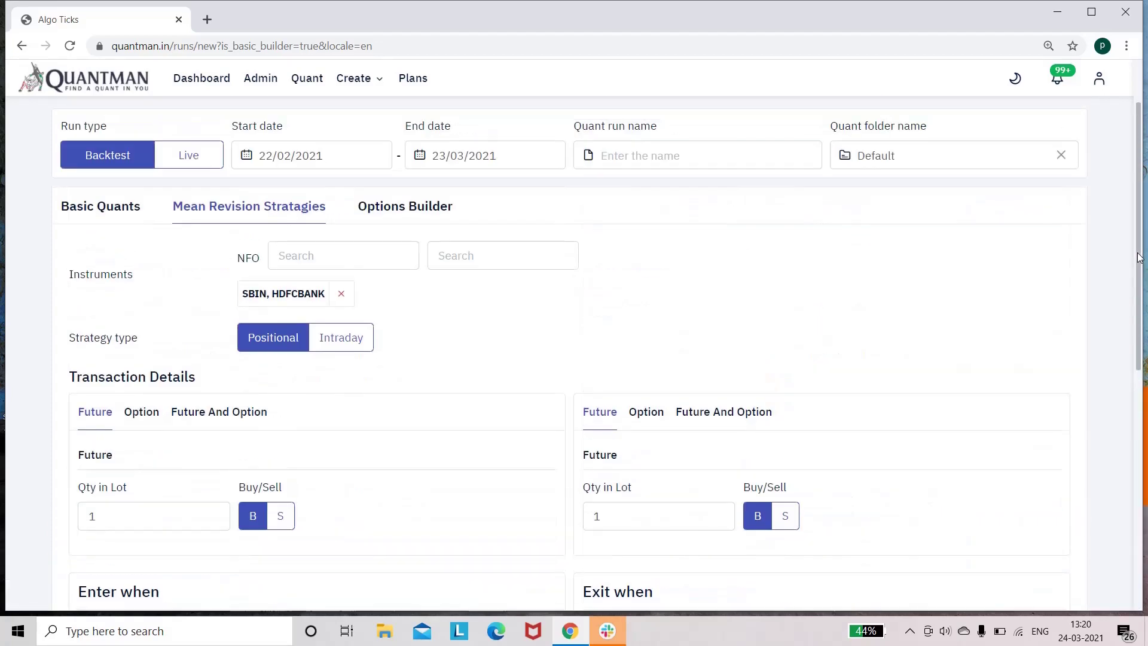
pyautogui.click(1140, 538)
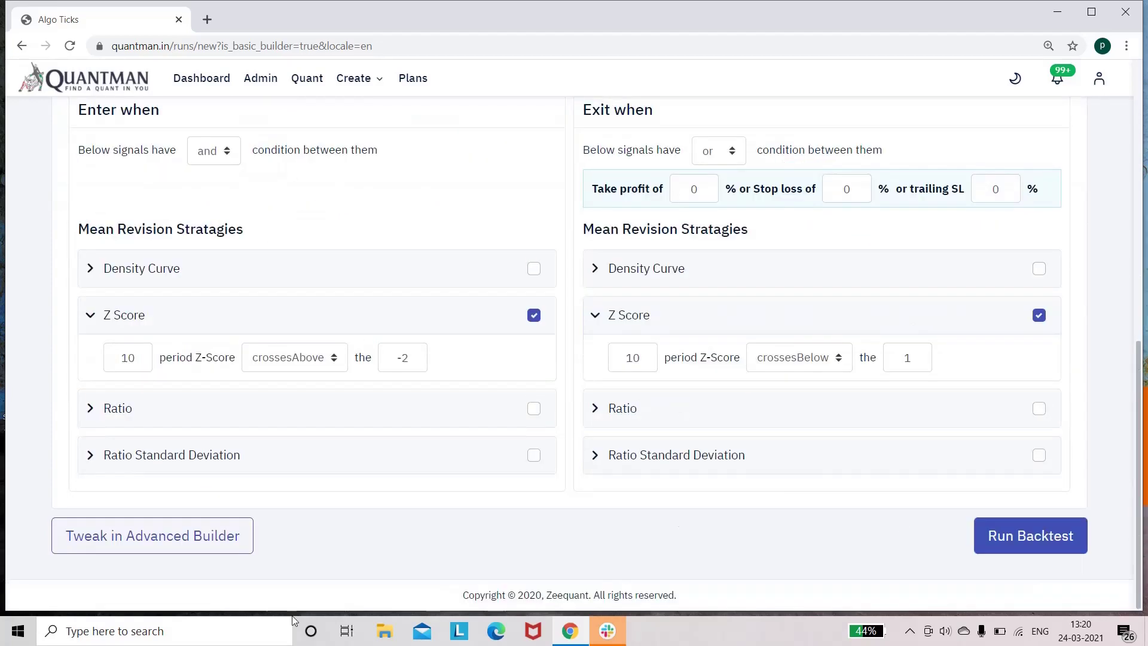
pyautogui.click(220, 551)
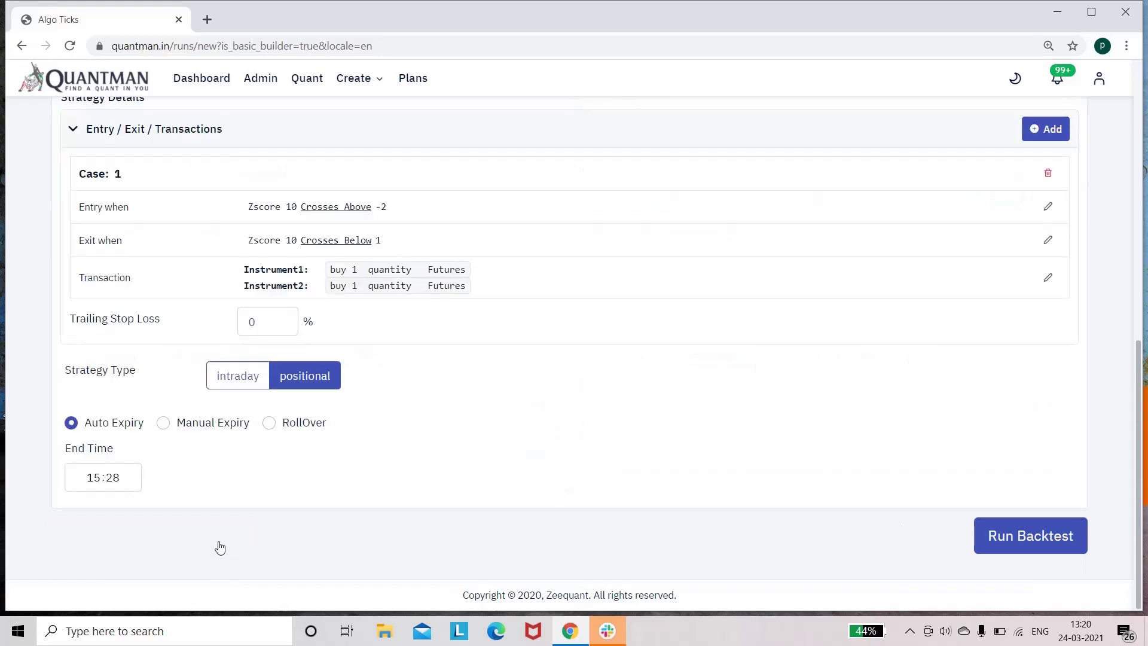
# Change the second instrument's futures transaction to Sell and run the backtest
pyautogui.click(1048, 281)
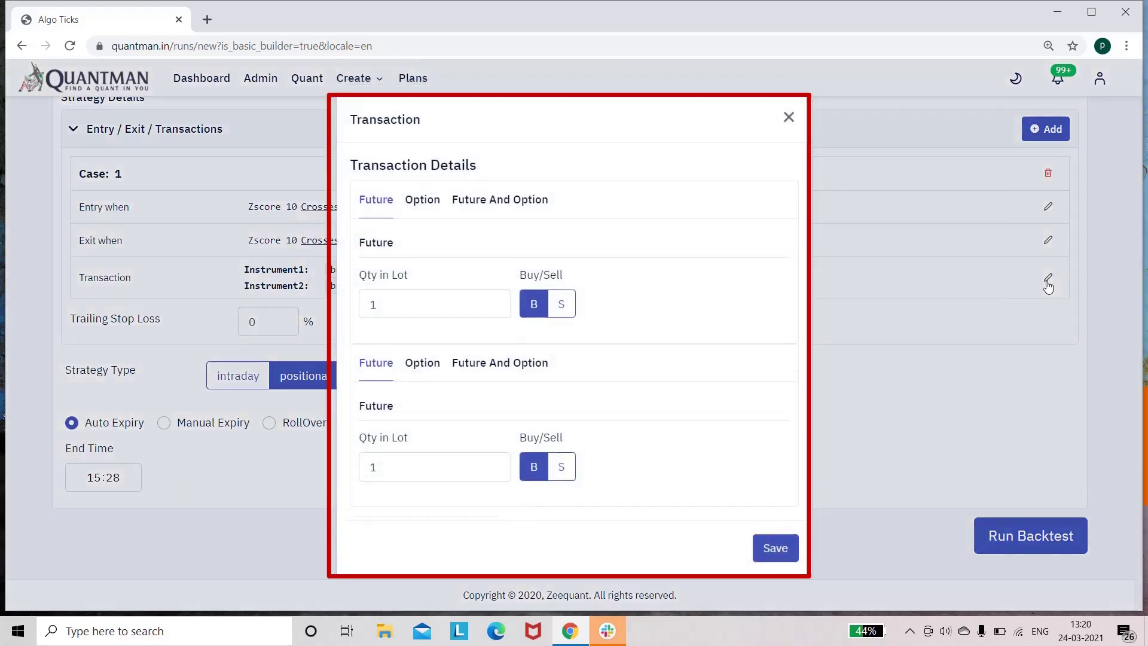
pyautogui.click(562, 470)
pyautogui.click(771, 546)
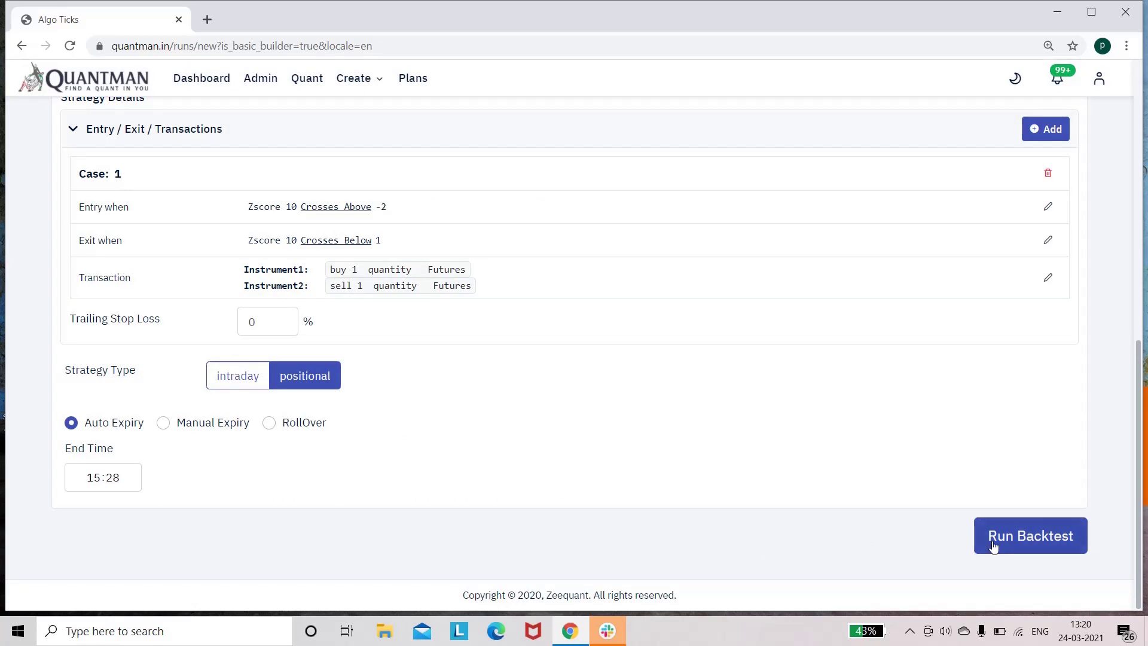
pyautogui.click(1013, 544)
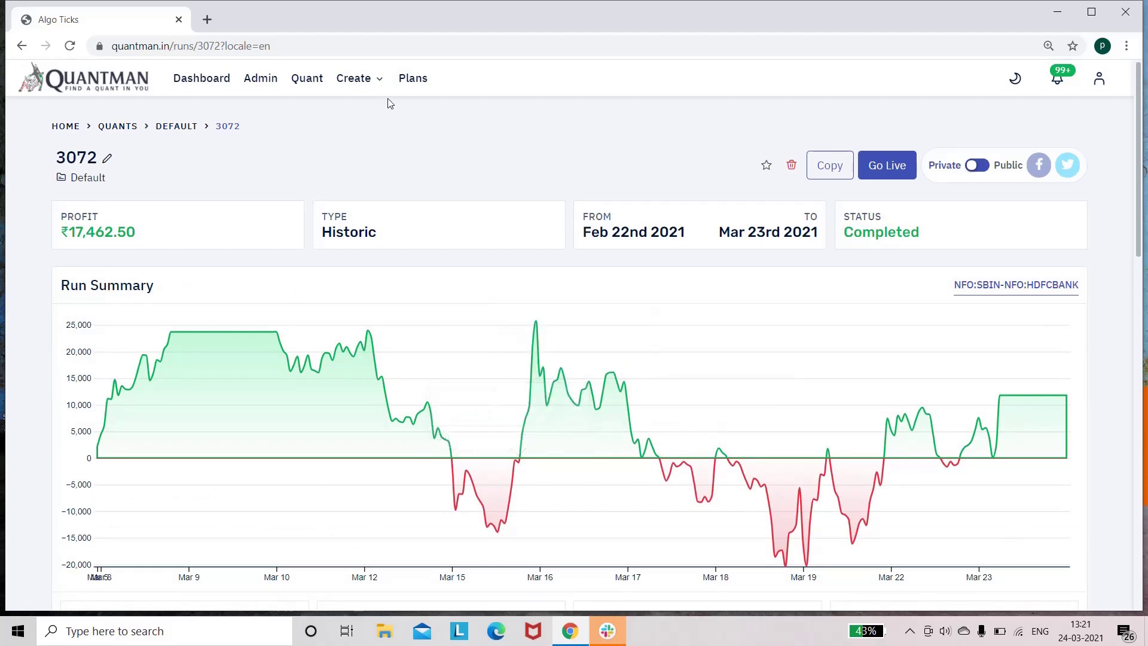
# Start a new Basic Builder strategy in the Options Builder with BANKNIFTY as the instrument
pyautogui.click(371, 78)
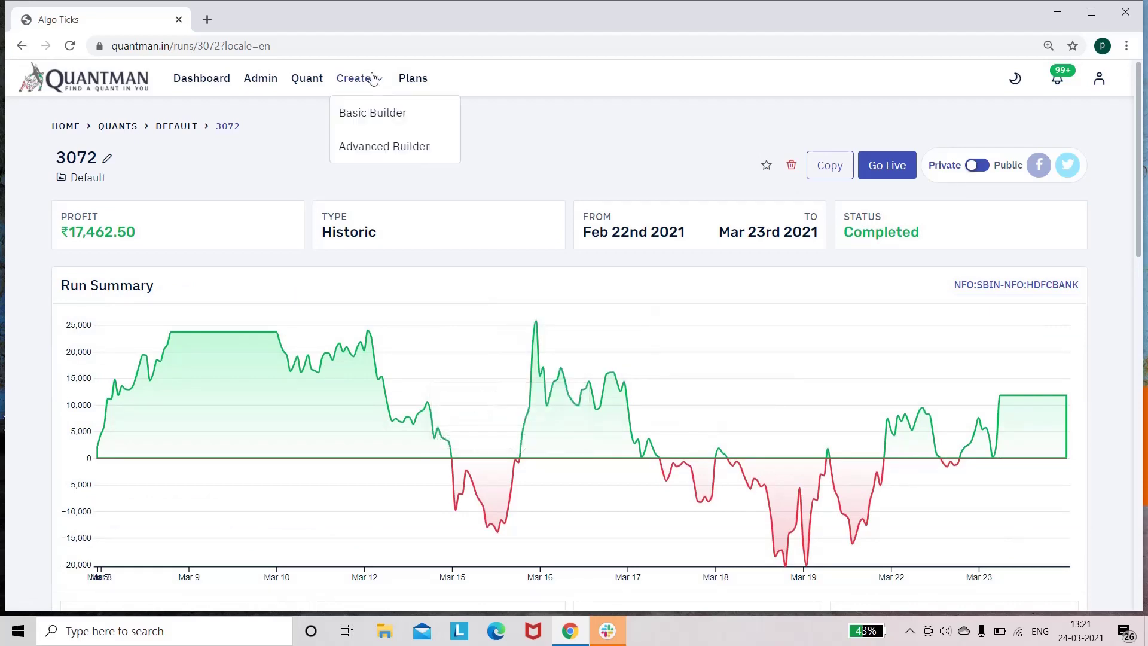
pyautogui.click(368, 111)
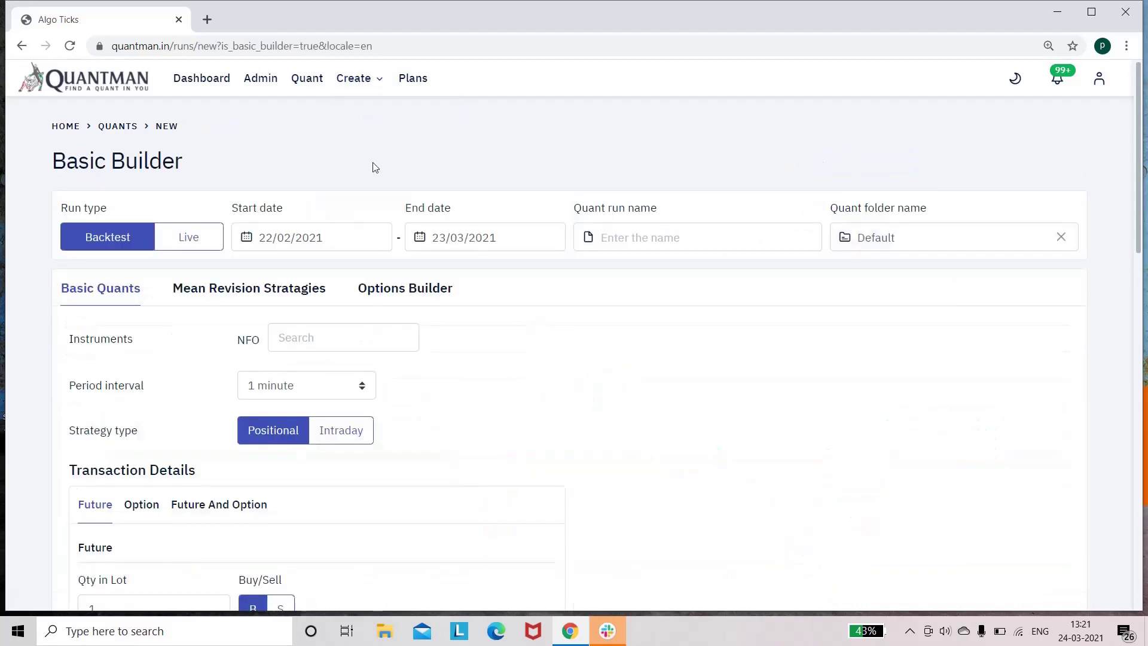
pyautogui.click(418, 286)
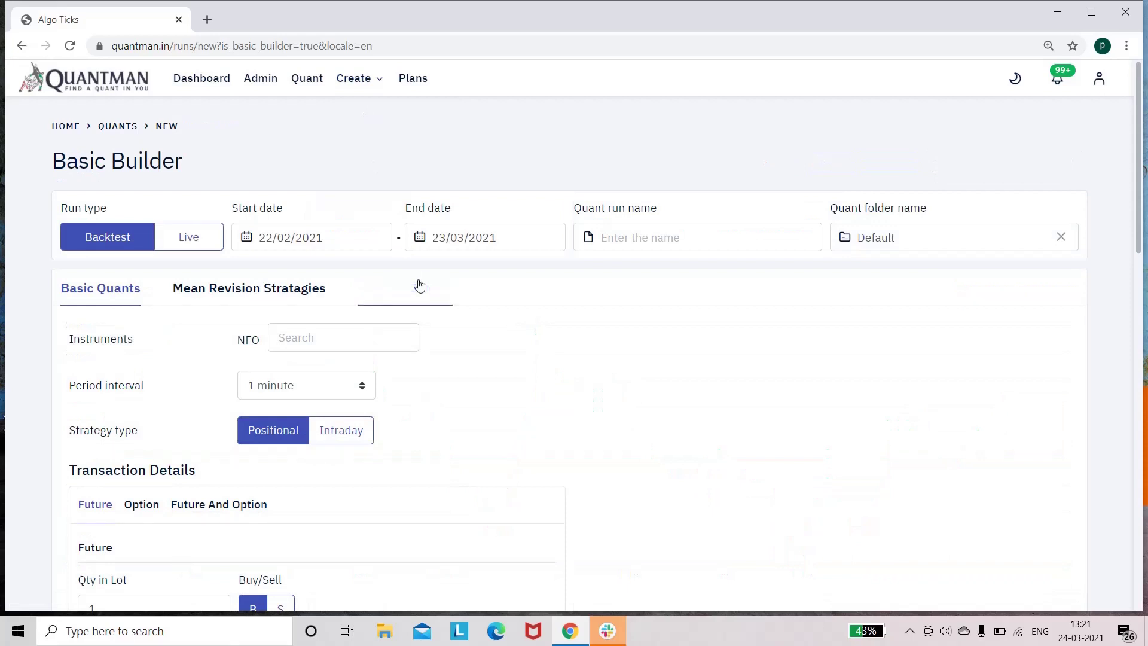
pyautogui.click(351, 330)
pyautogui.write('bank')
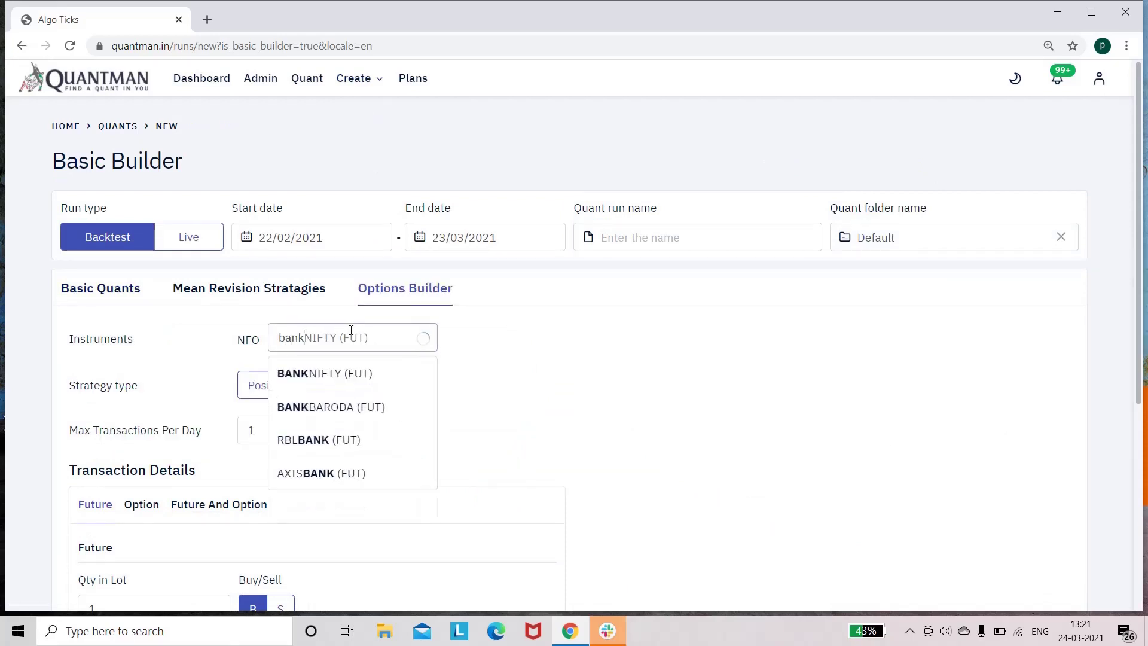
pyautogui.write('nifty')
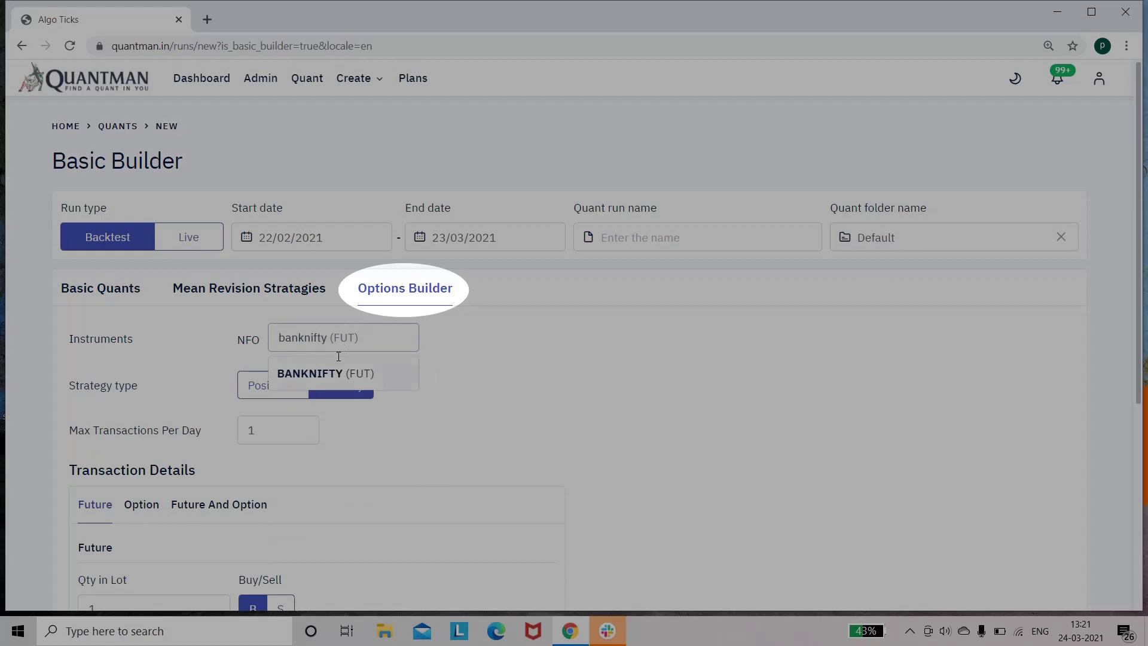
pyautogui.click(333, 375)
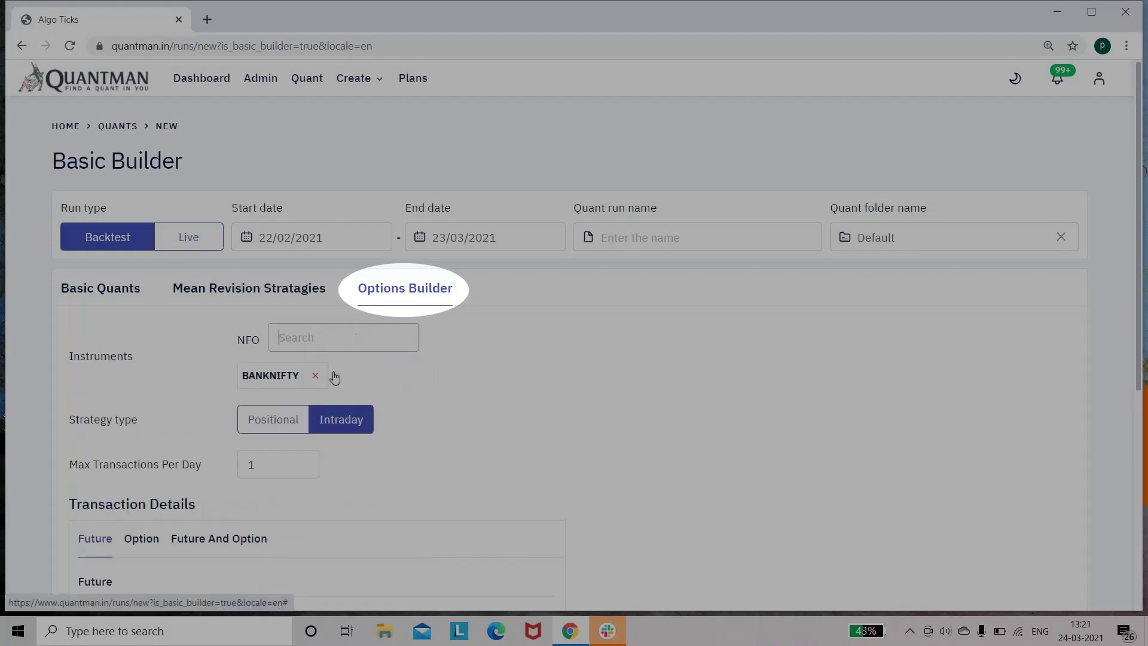
# Set the strategy type to Positional and switch the transaction details to Option
pyautogui.click(292, 420)
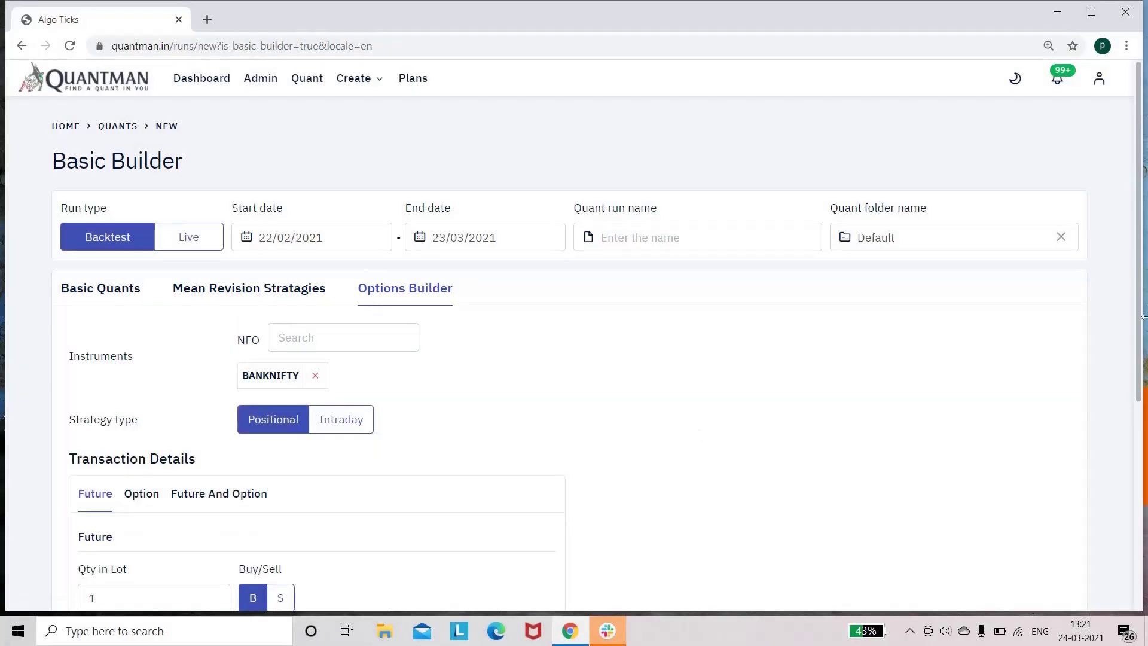
pyautogui.moveTo(1139, 325); pyautogui.dragTo(1139, 475)
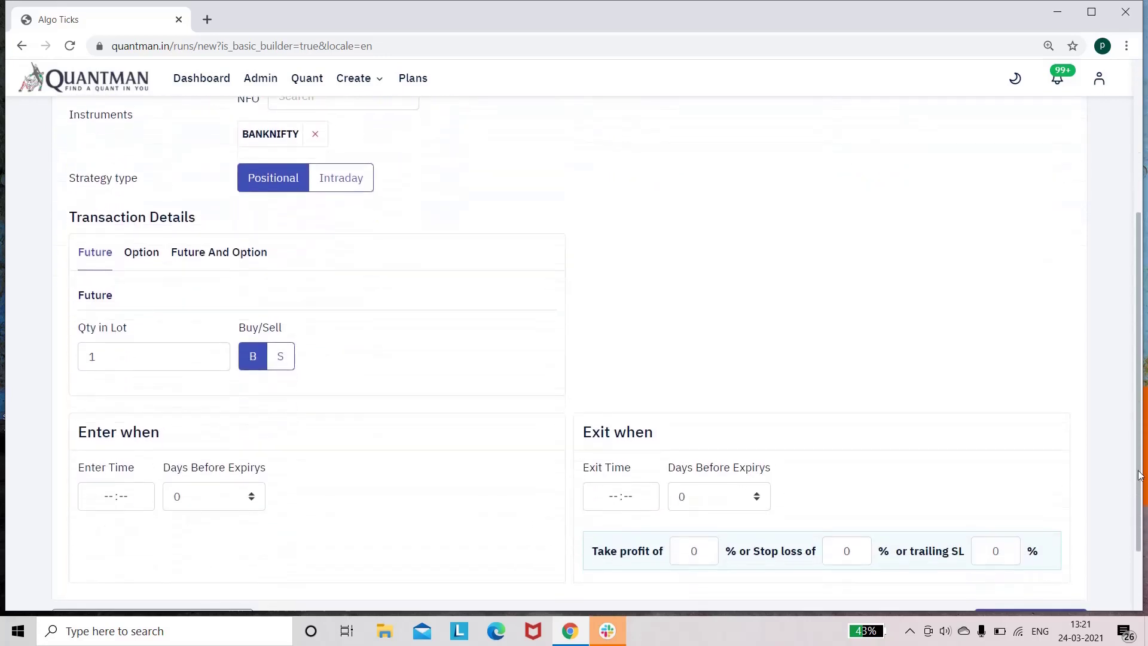
pyautogui.click(142, 253)
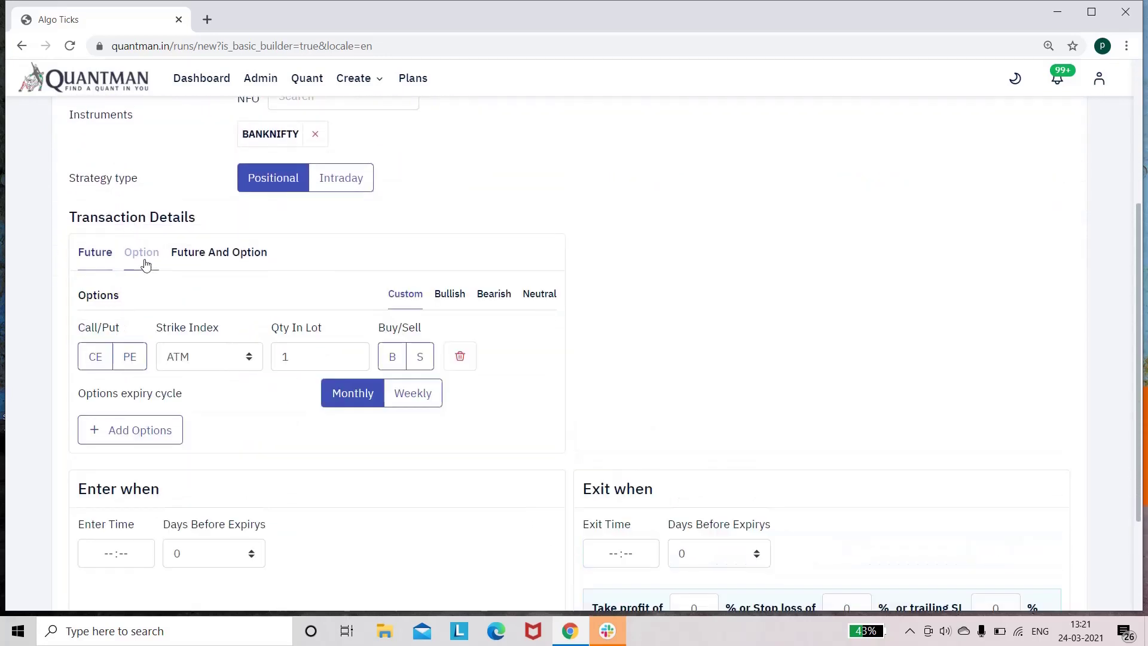
# Choose the neutral Short Straddle preset for the options and set the expiry cycle to Weekly
pyautogui.click(540, 298)
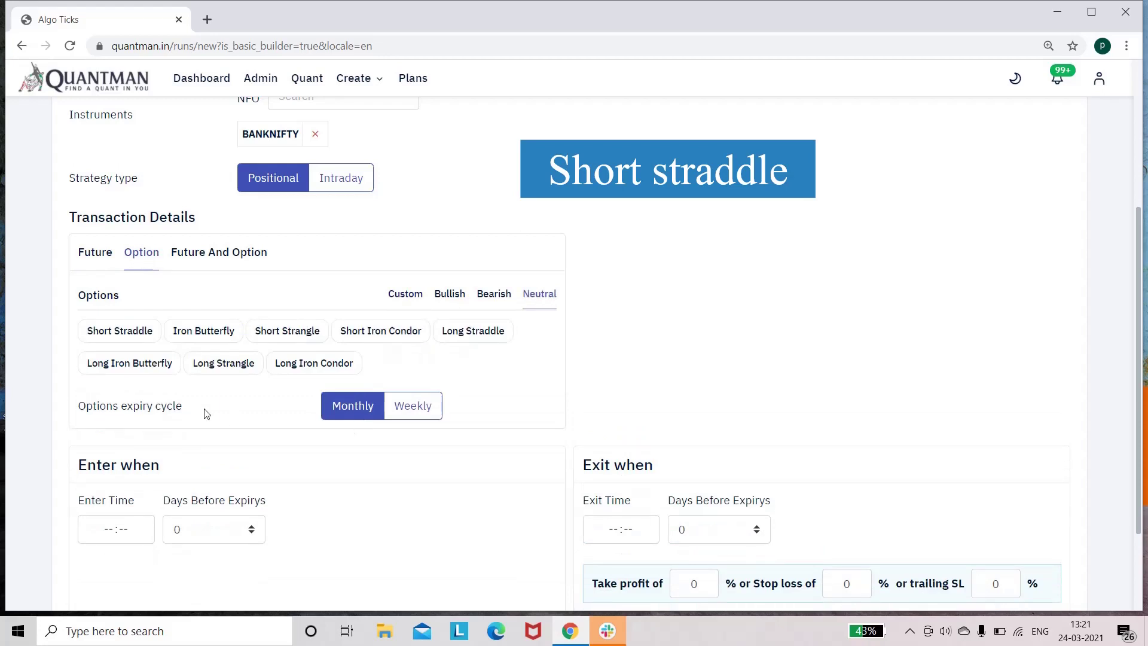
pyautogui.click(118, 336)
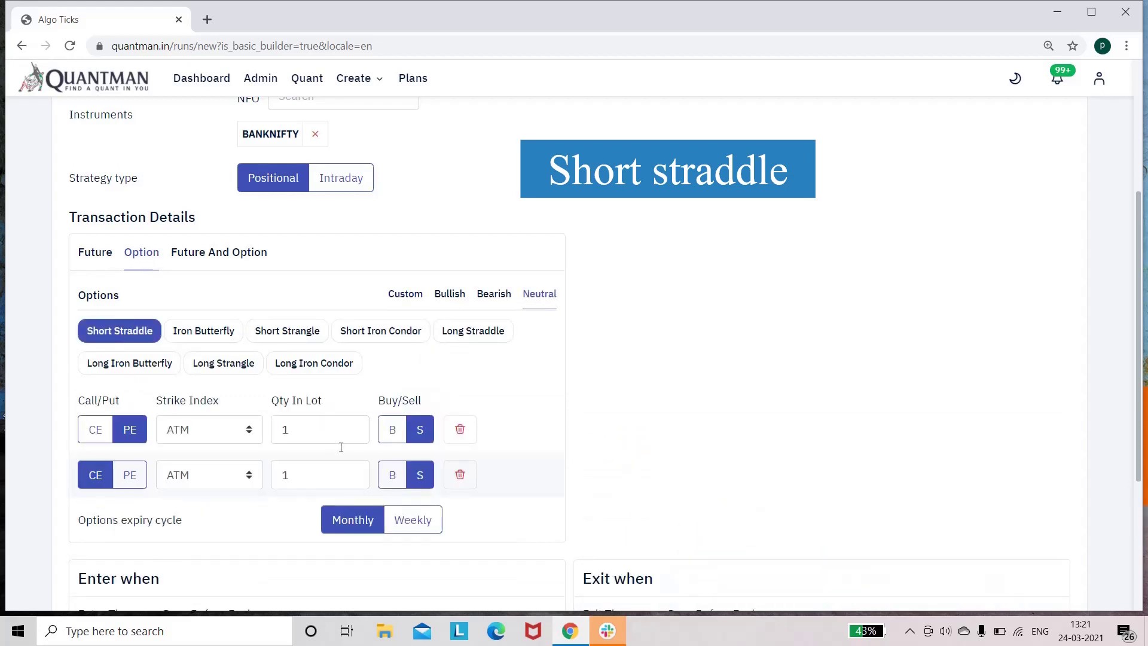
pyautogui.click(419, 531)
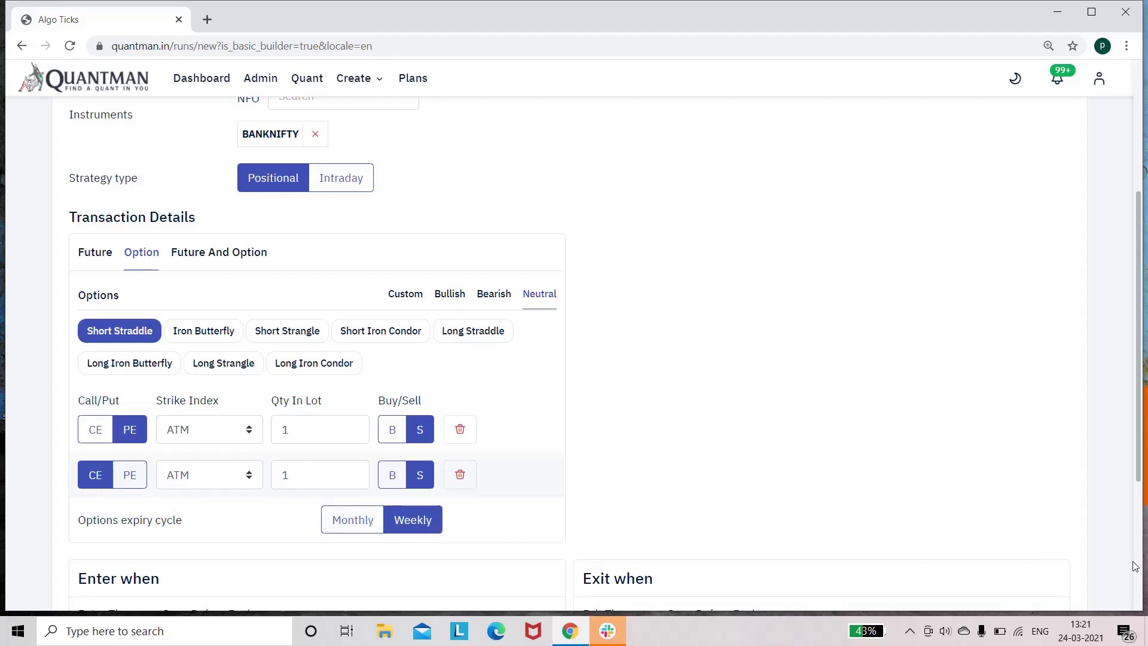
# Set the straddle's entry to 12:30, 2 days before expiry
pyautogui.scroll(-4, 1137, 564)
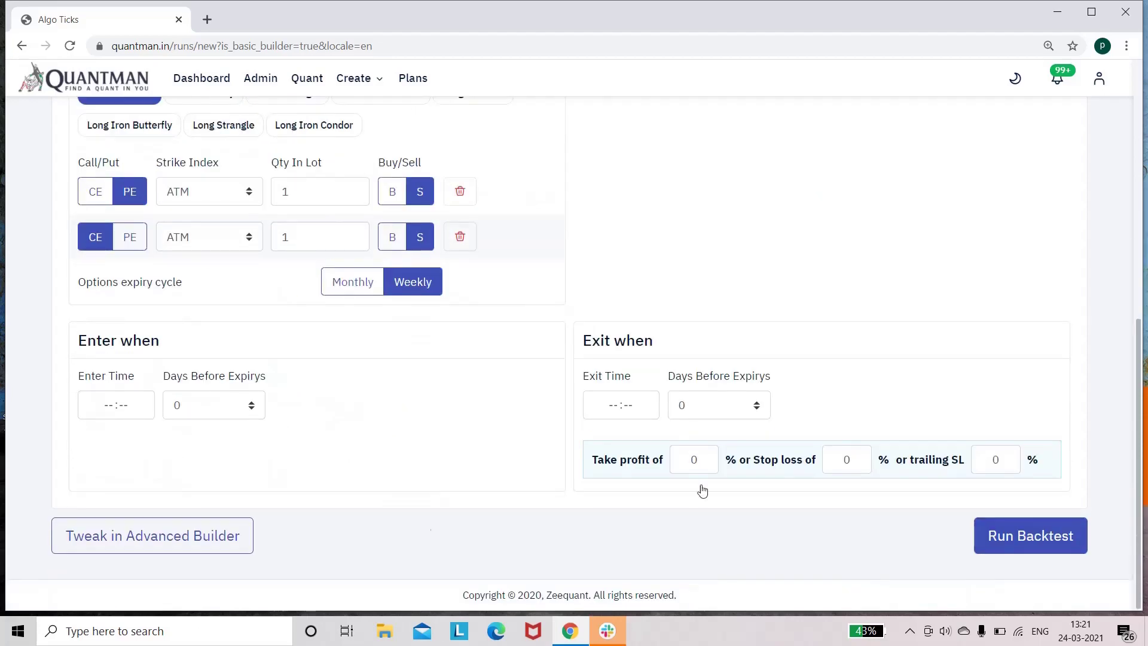
pyautogui.click(112, 401)
pyautogui.write('12:')
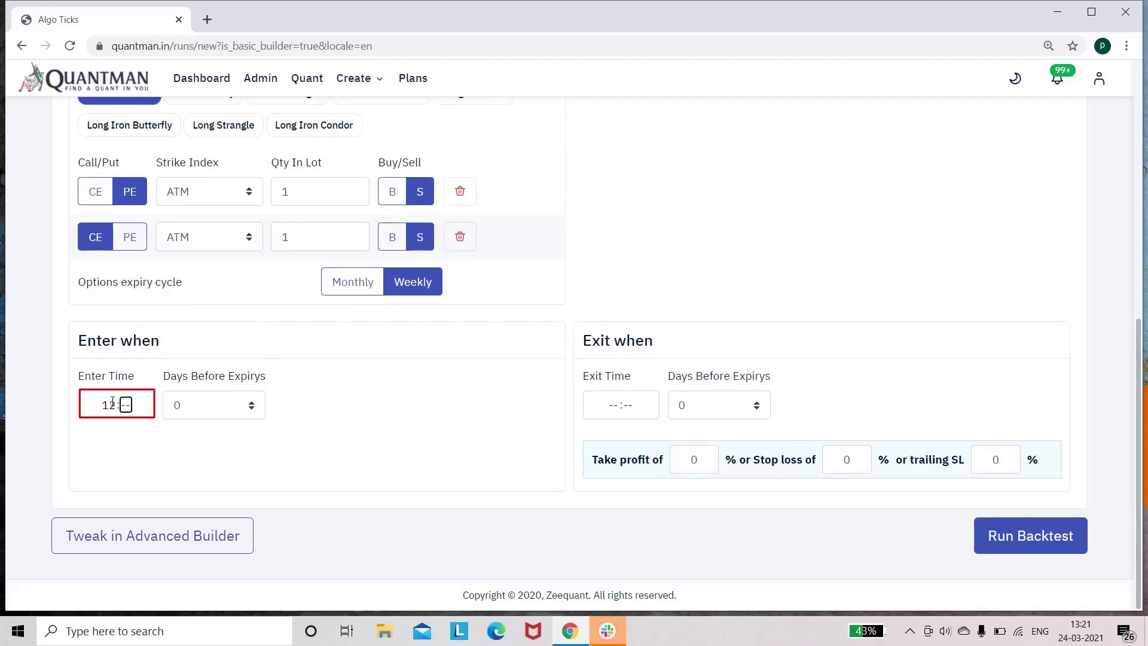
pyautogui.write('30')
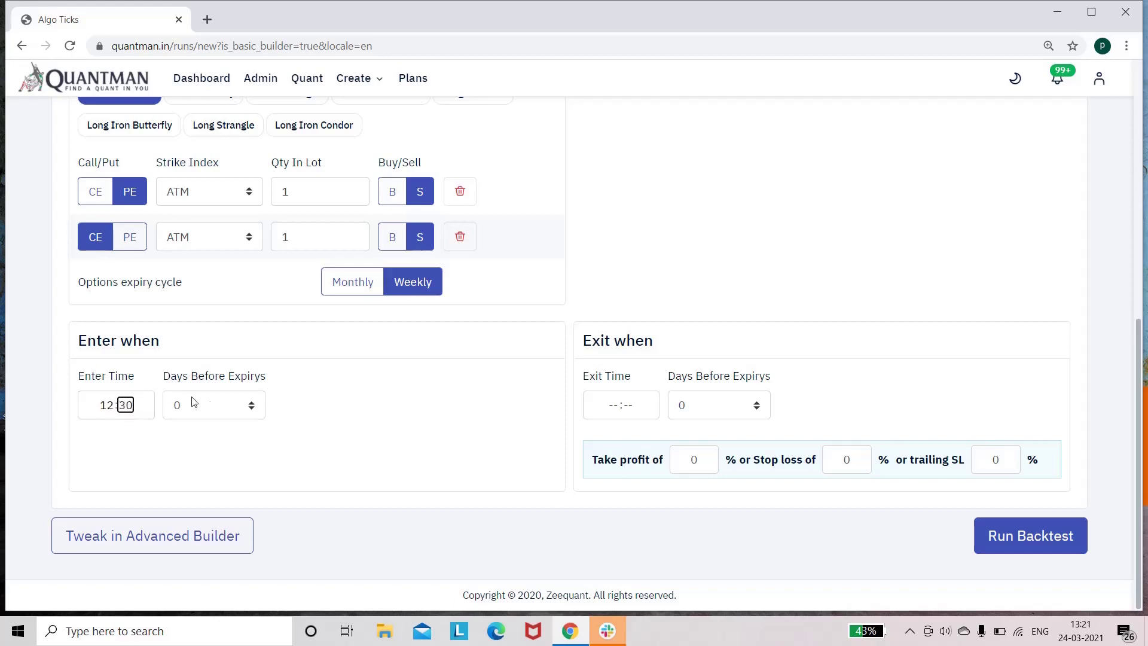
pyautogui.click(212, 406)
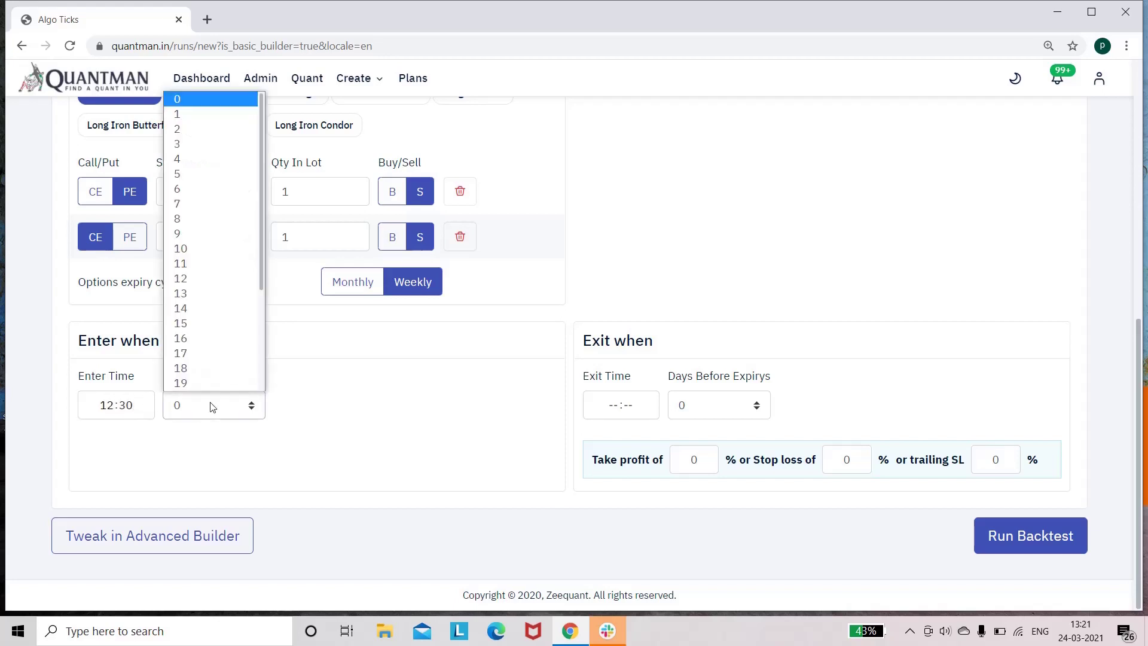
pyautogui.click(203, 129)
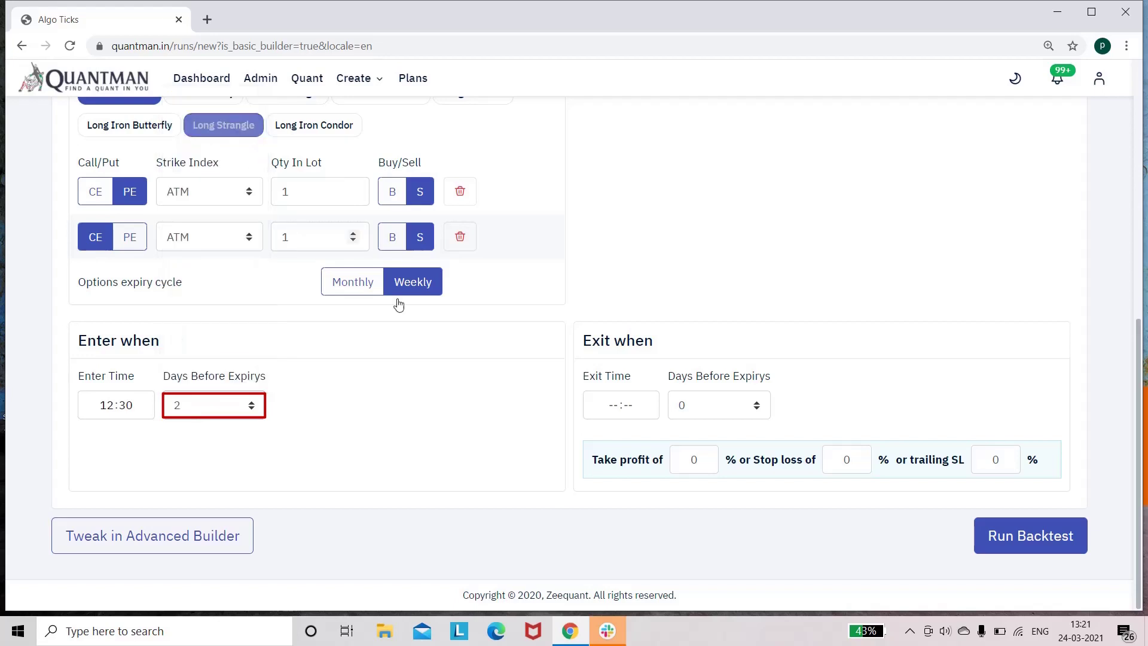
# Set the straddle's exit time to 15:02 and open the stop-loss percentage for editing
pyautogui.click(614, 407)
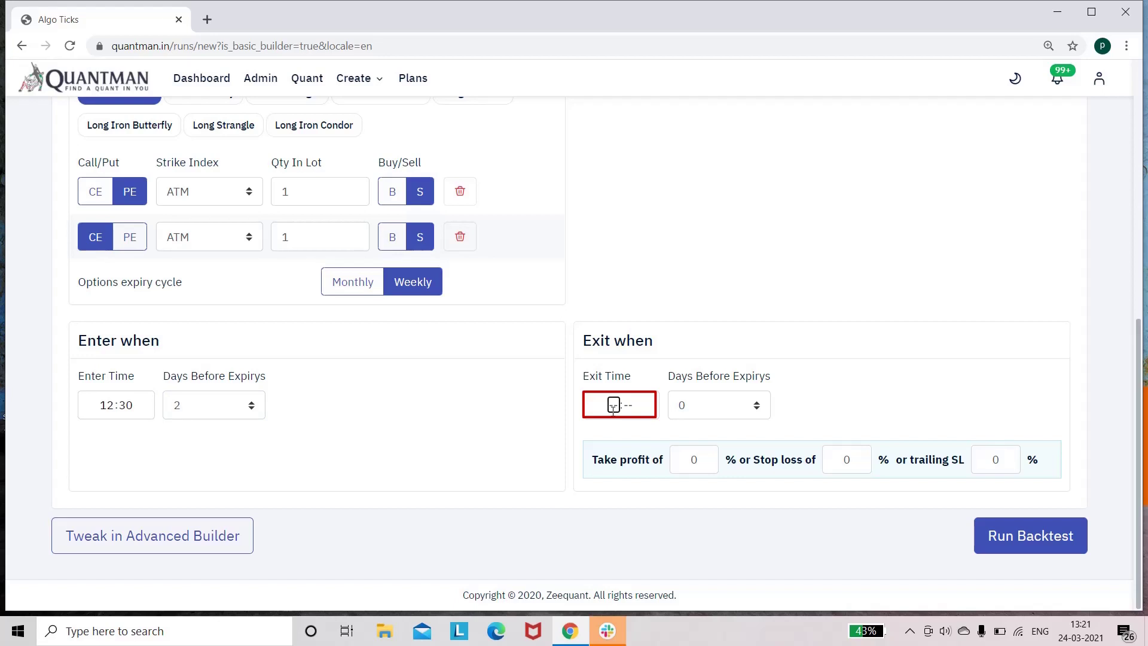
pyautogui.write('15:0')
pyautogui.write('2')
pyautogui.click(847, 460)
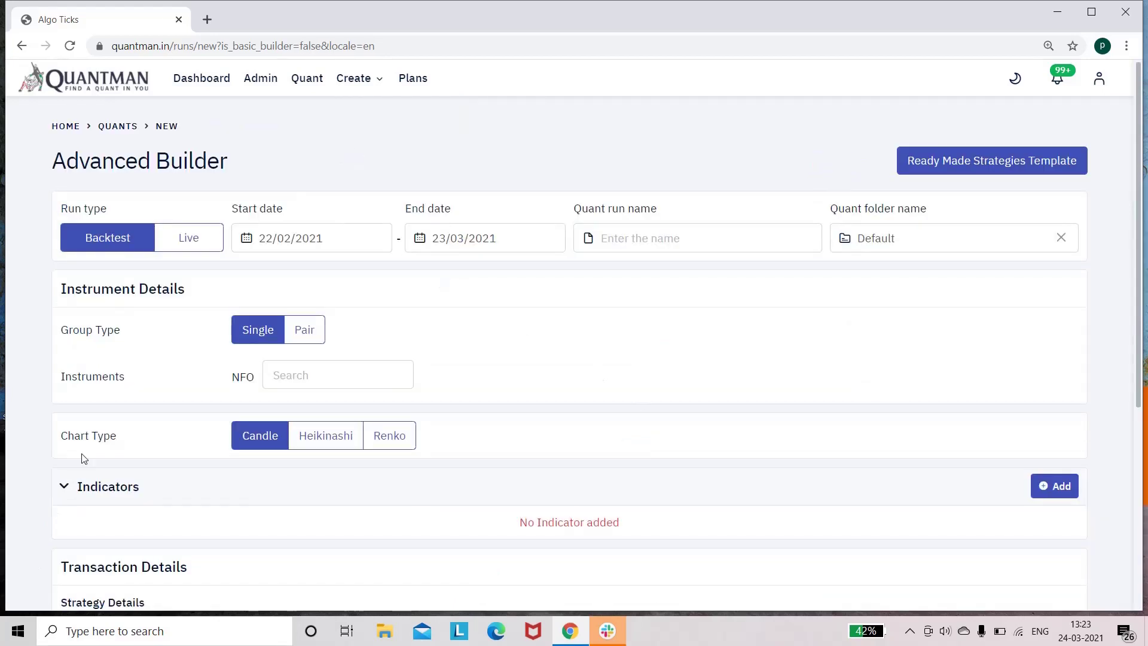
# Try the Heikinashi and Renko chart types in the Advanced Builder and return to Candle
pyautogui.click(325, 449)
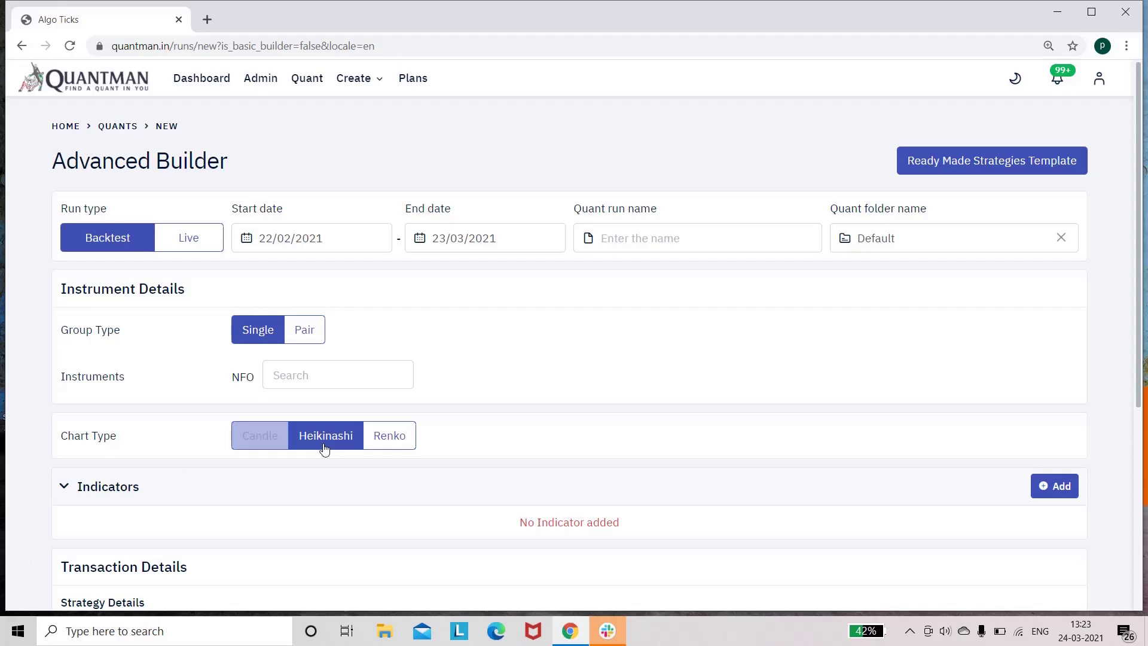
pyautogui.click(396, 448)
pyautogui.click(260, 436)
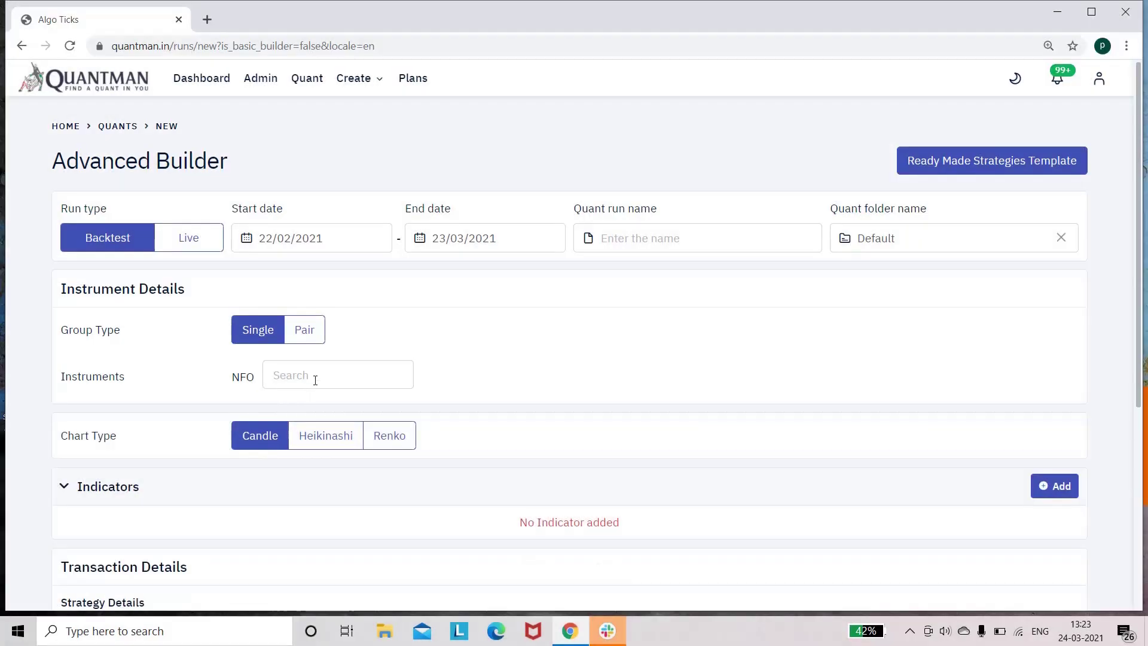
# Add NMDC futures as the strategy's instrument
pyautogui.click(315, 380)
pyautogui.write('nmdc')
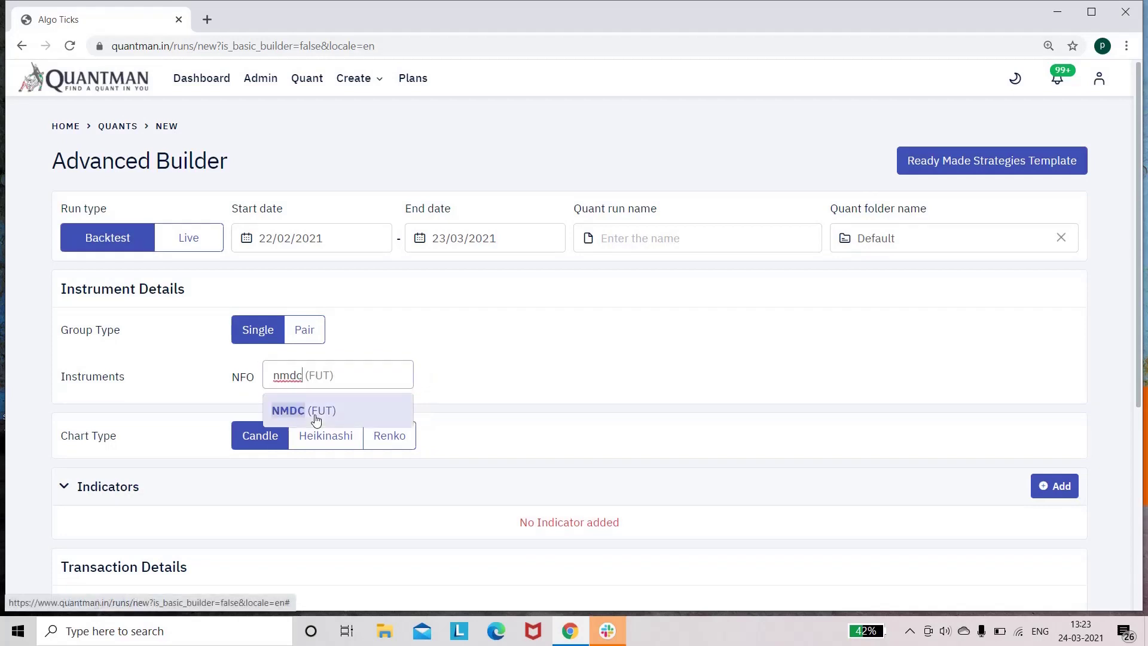
pyautogui.click(316, 418)
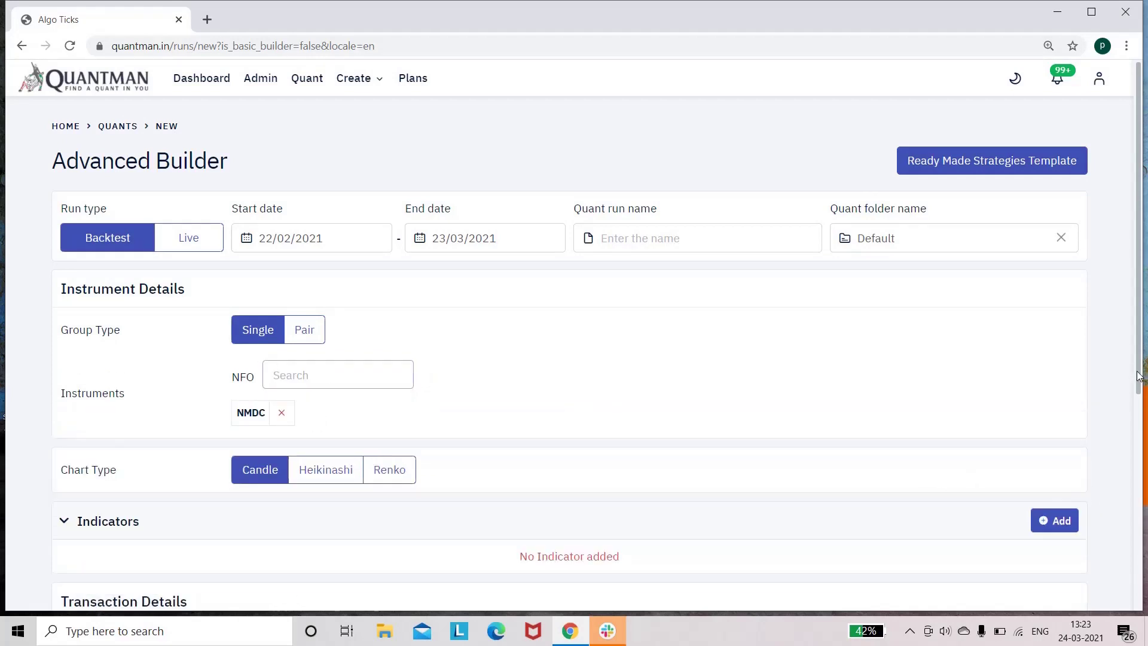
# Add a Bullish Engulfing indicator with a 15-minute candle interval and save it
pyautogui.moveTo(1138, 375); pyautogui.dragTo(1139, 533)
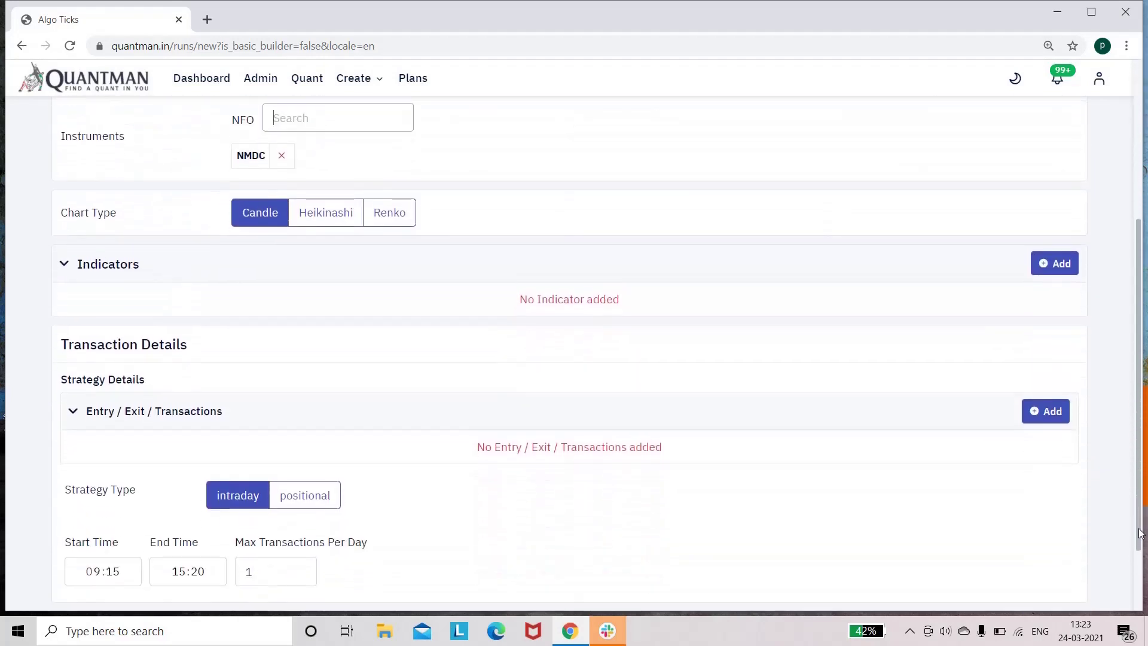
pyautogui.click(1055, 264)
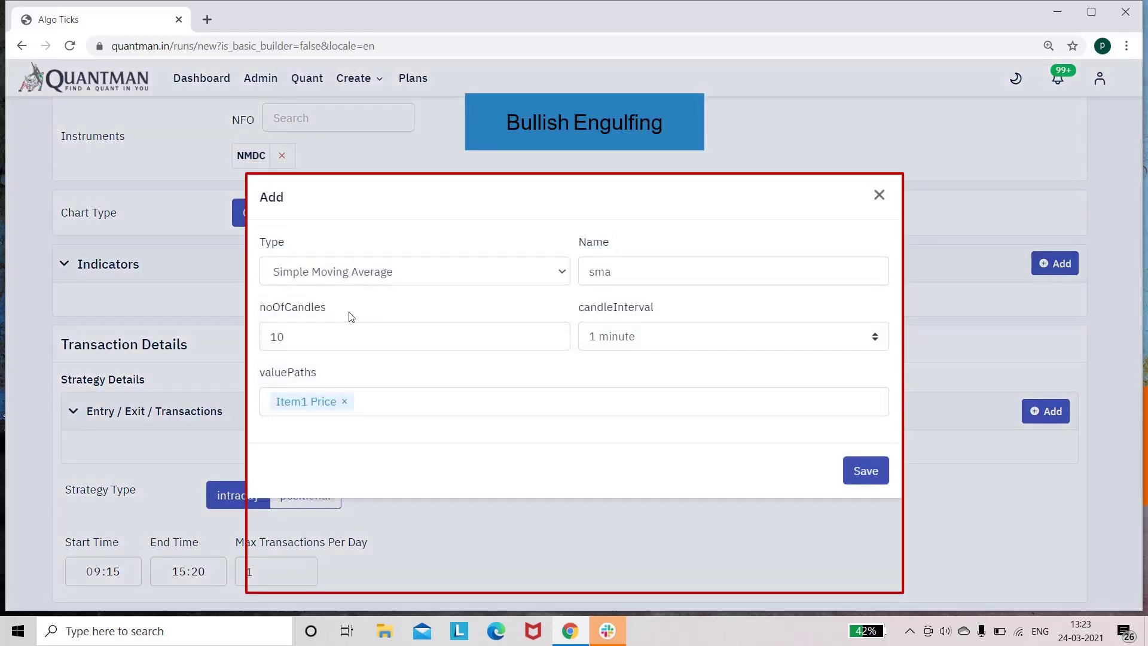
pyautogui.click(402, 274)
pyautogui.write('bu')
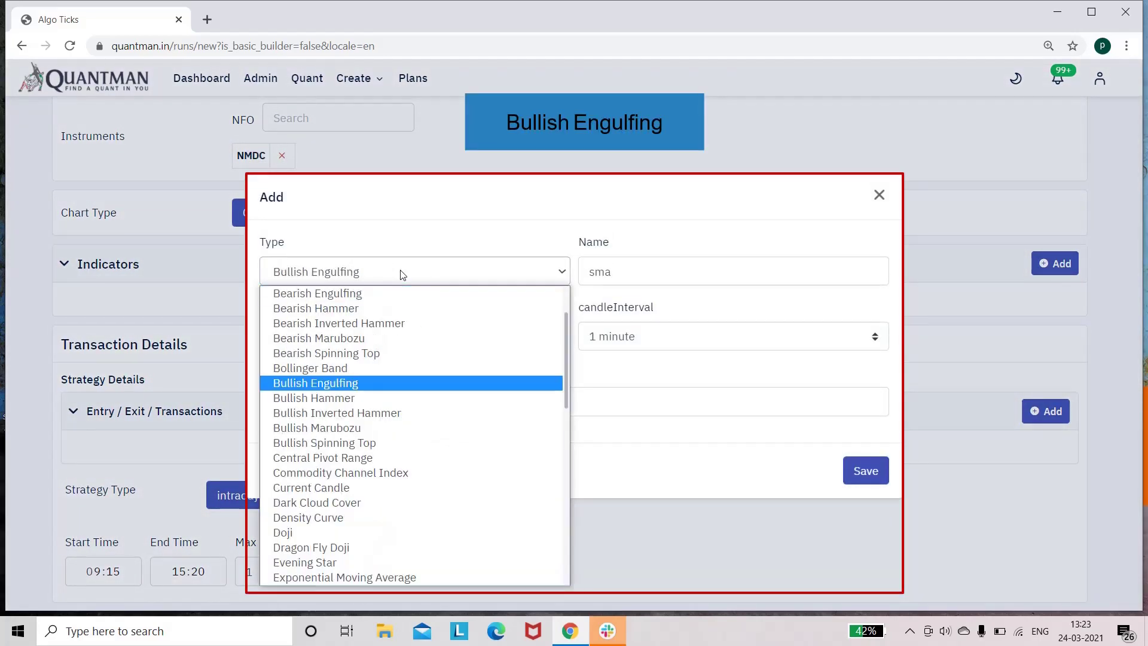
pyautogui.click(358, 383)
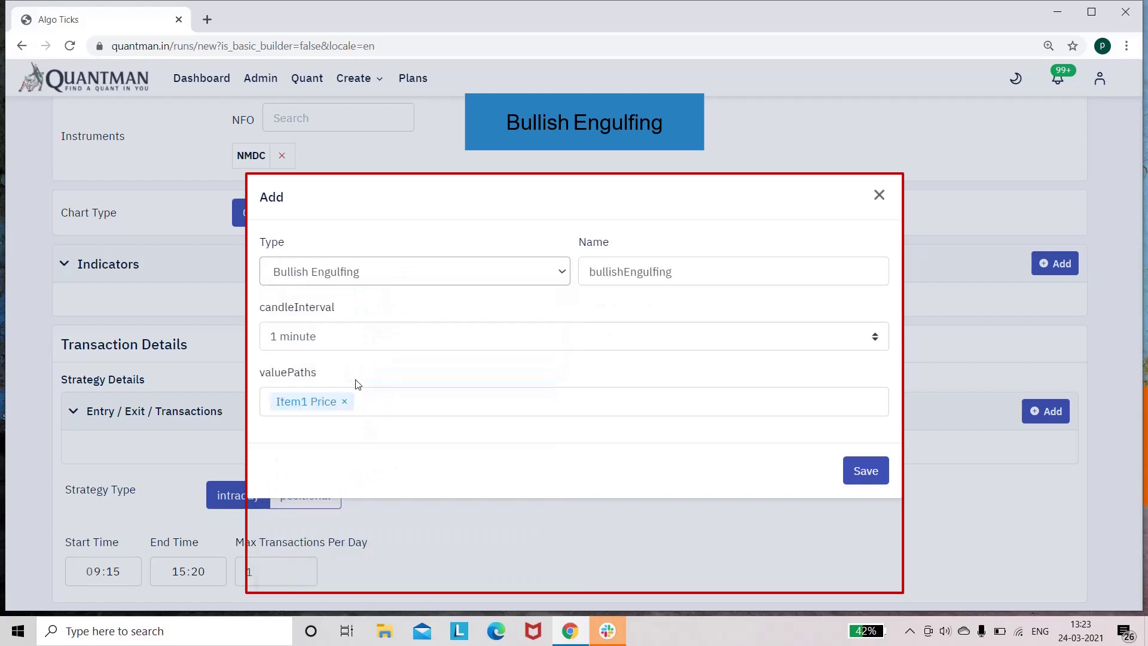
pyautogui.click(481, 339)
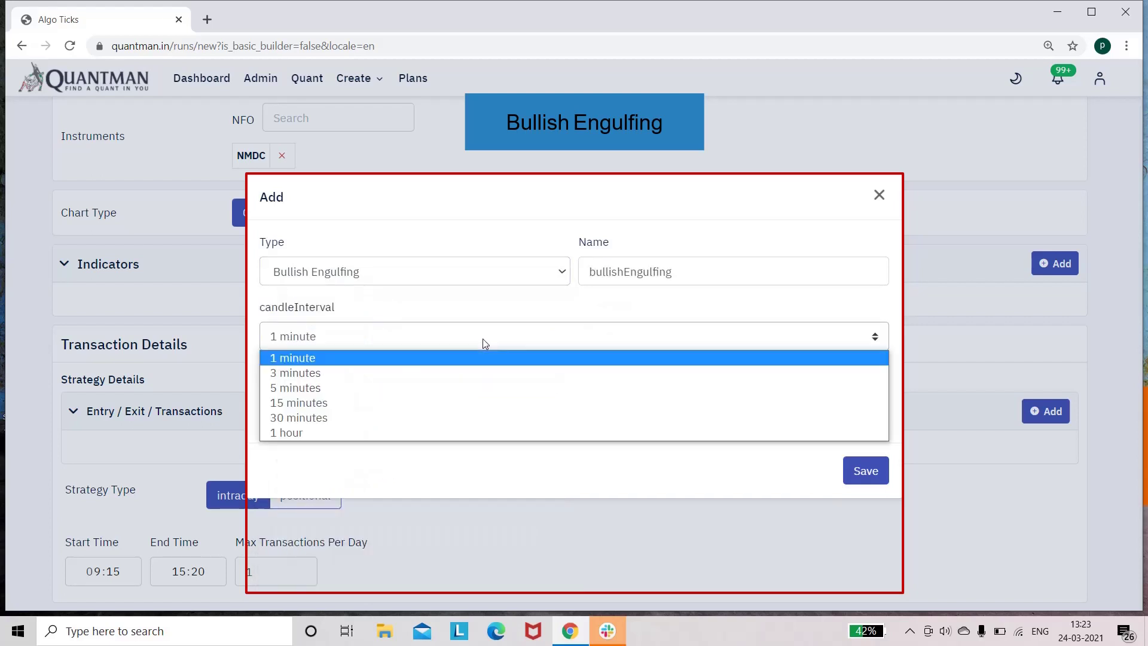
pyautogui.click(426, 402)
pyautogui.click(867, 477)
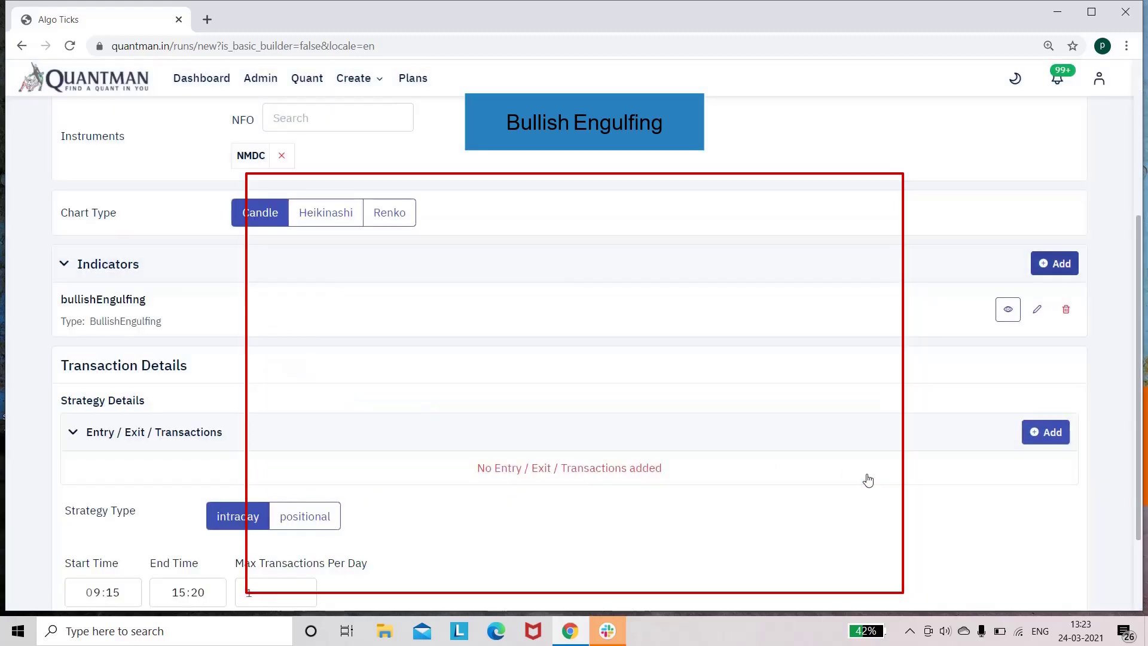
# Add a transaction case and save its entry condition as Bullish Engulfing equalTo 1
pyautogui.scroll(-3, 1130, 550)
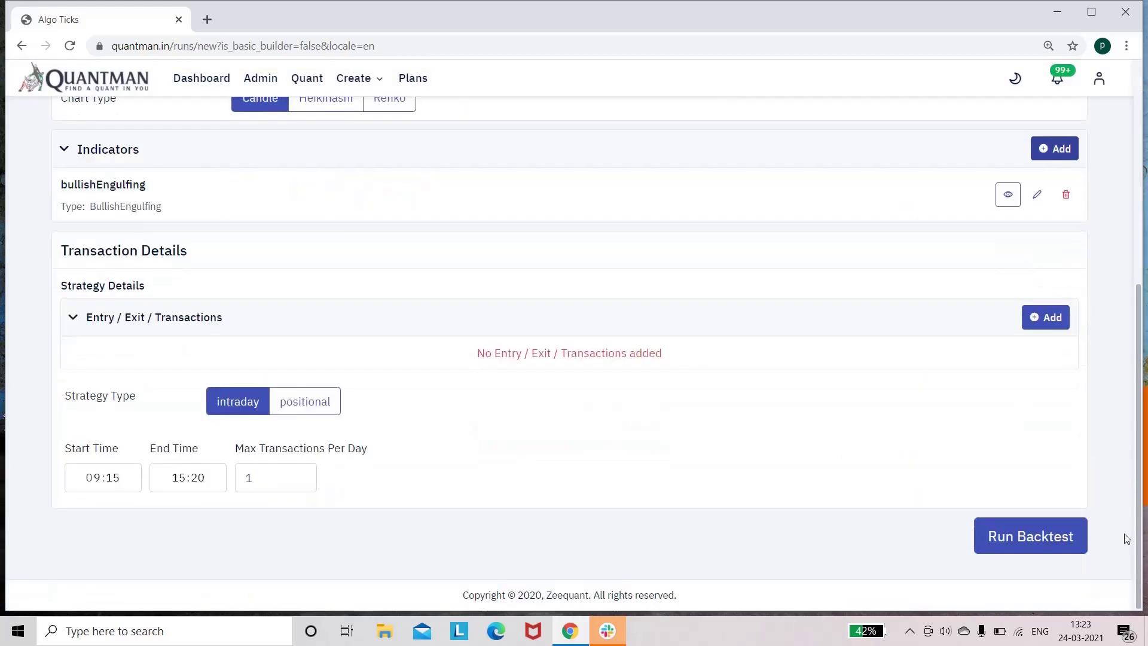
pyautogui.click(1047, 316)
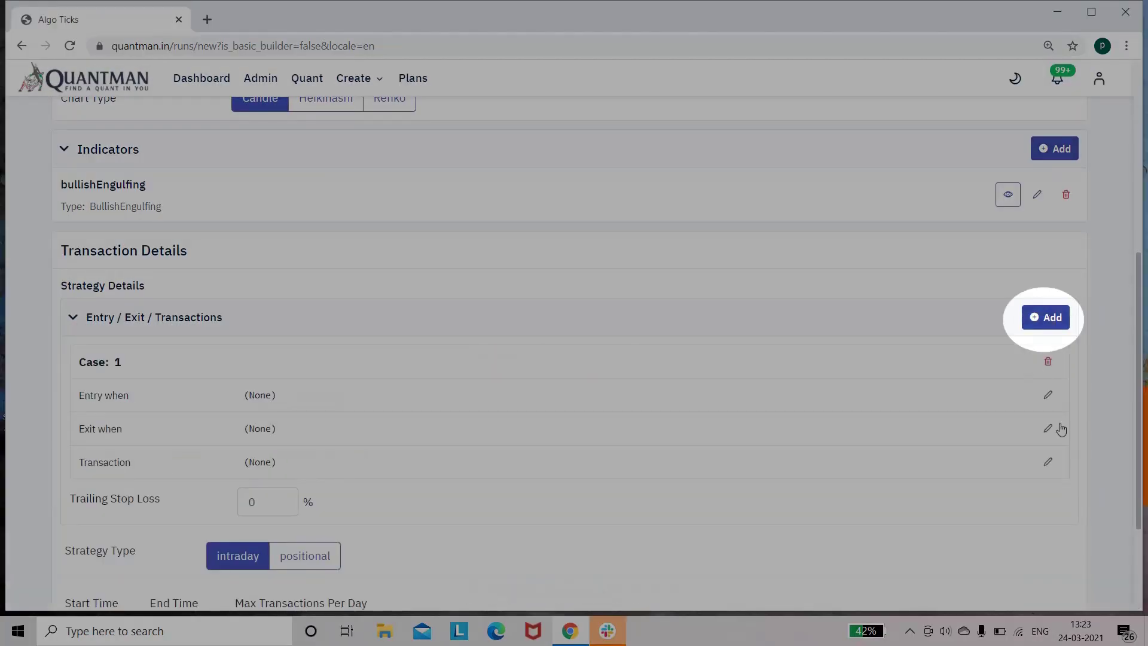
pyautogui.click(1047, 395)
pyautogui.click(358, 315)
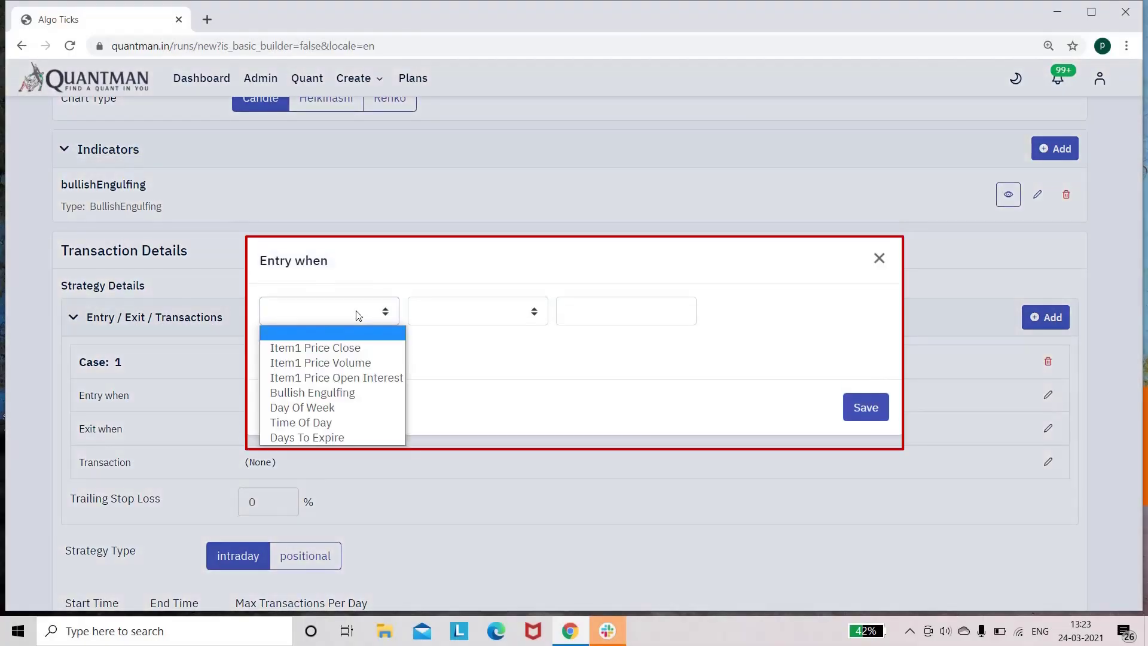
pyautogui.press('Down')
pyautogui.press('Down')
pyautogui.press('Down')
pyautogui.press('Down')
pyautogui.press('Return')
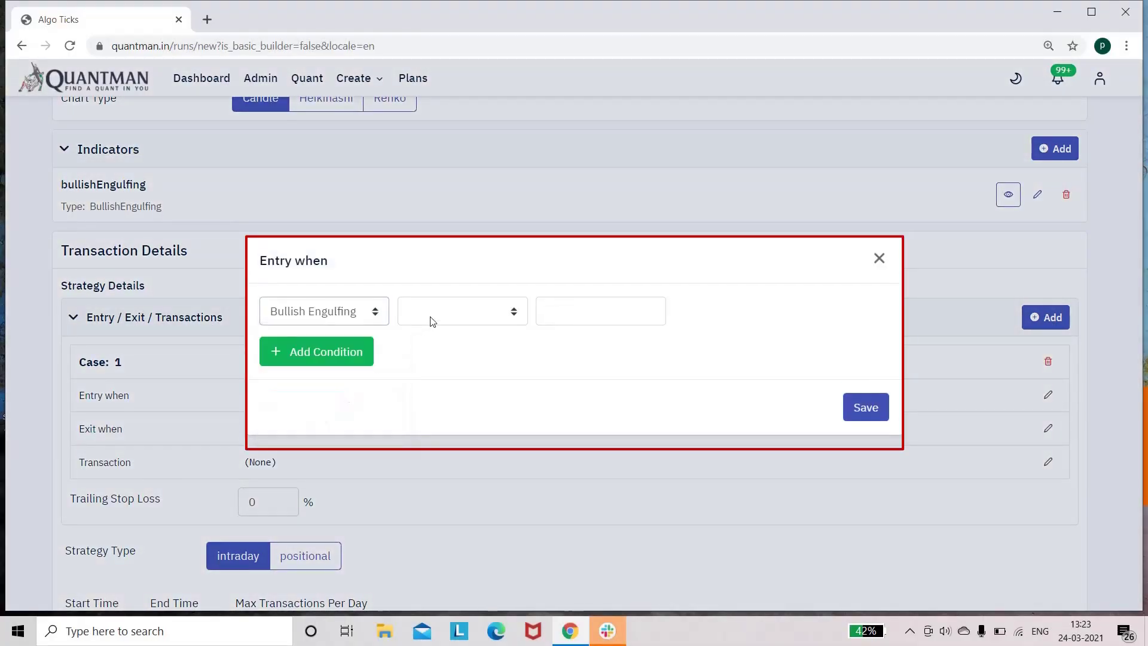
pyautogui.click(430, 320)
pyautogui.click(431, 352)
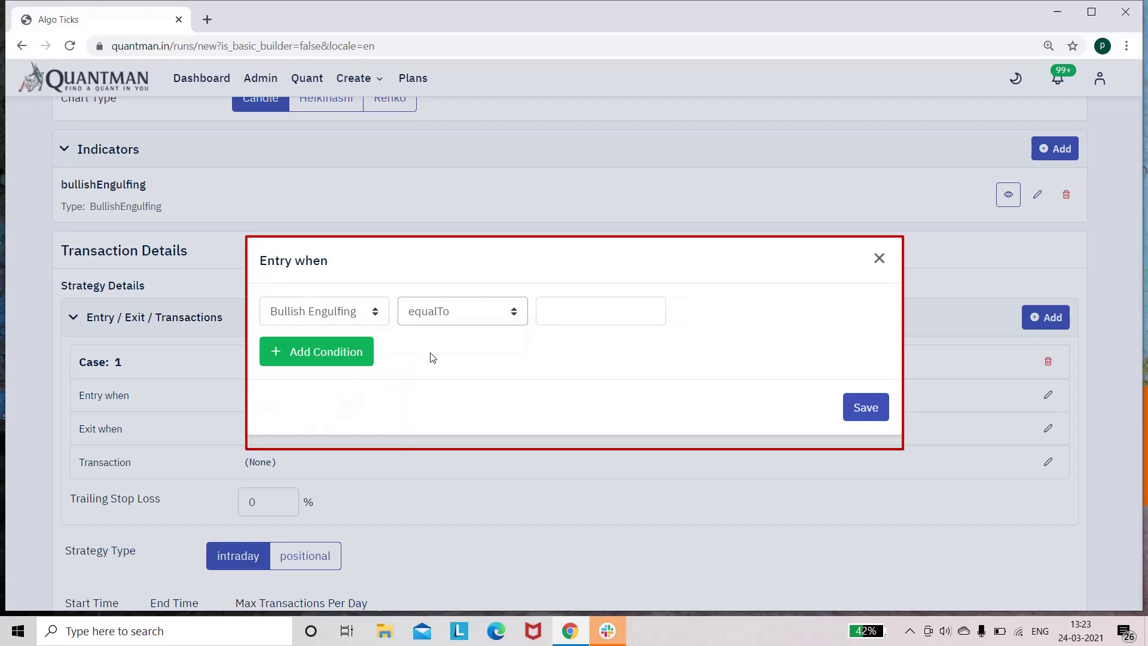
pyautogui.click(574, 317)
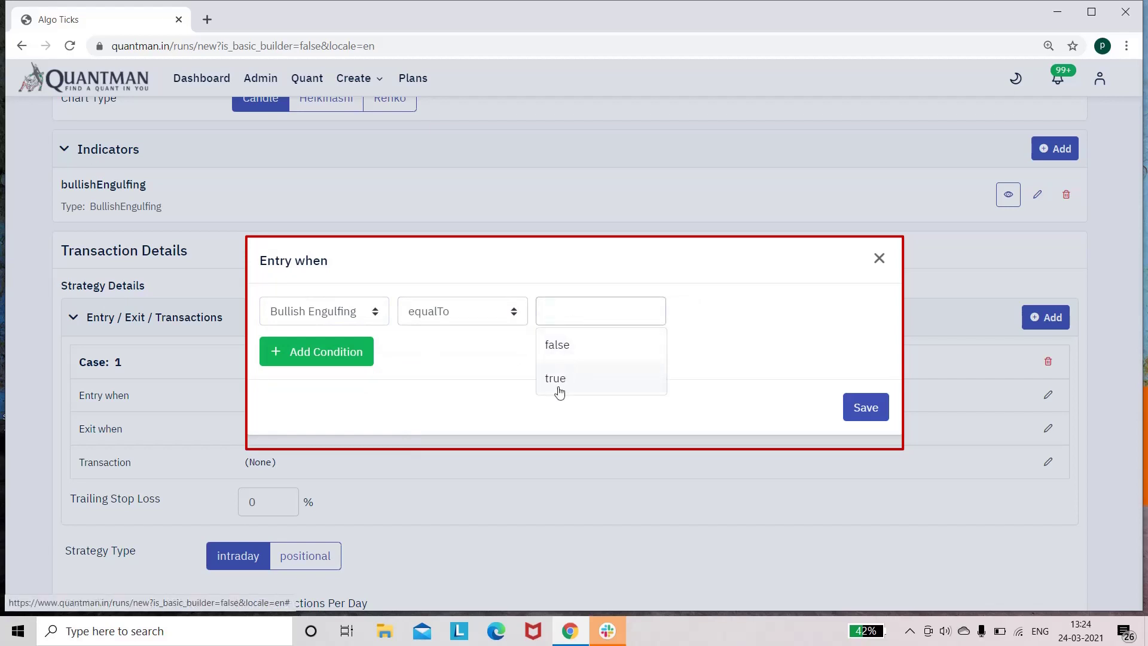
pyautogui.write('1')
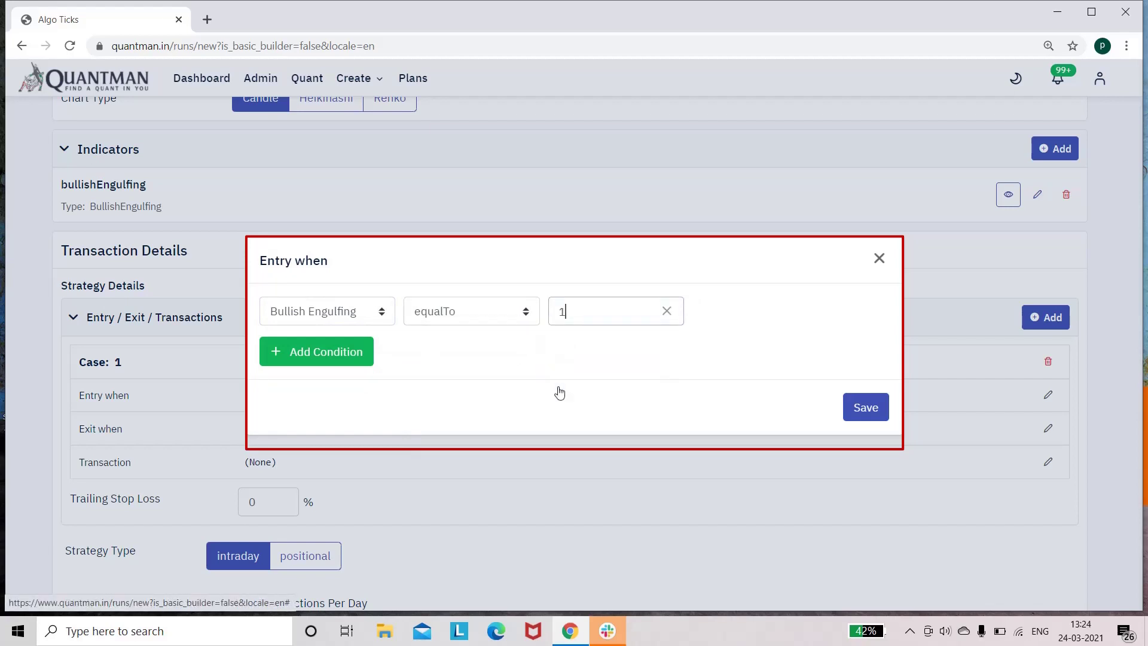
pyautogui.click(866, 407)
# Define the case's exit condition as Stop Loss isAbove 0.5 and save it
pyautogui.click(1047, 428)
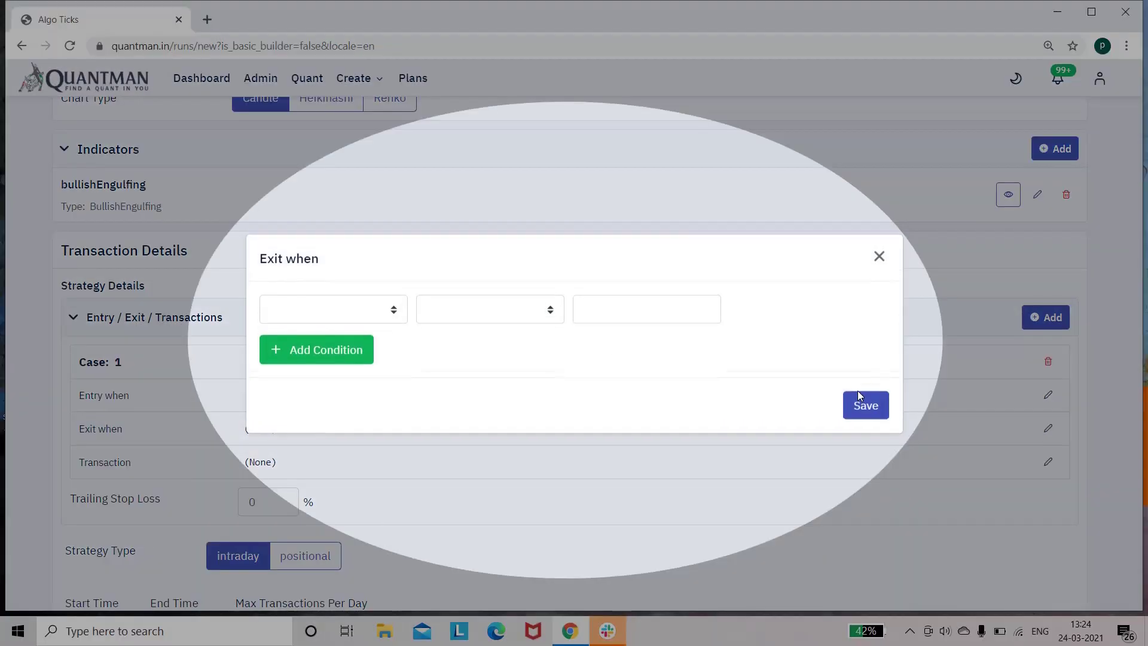
pyautogui.click(362, 316)
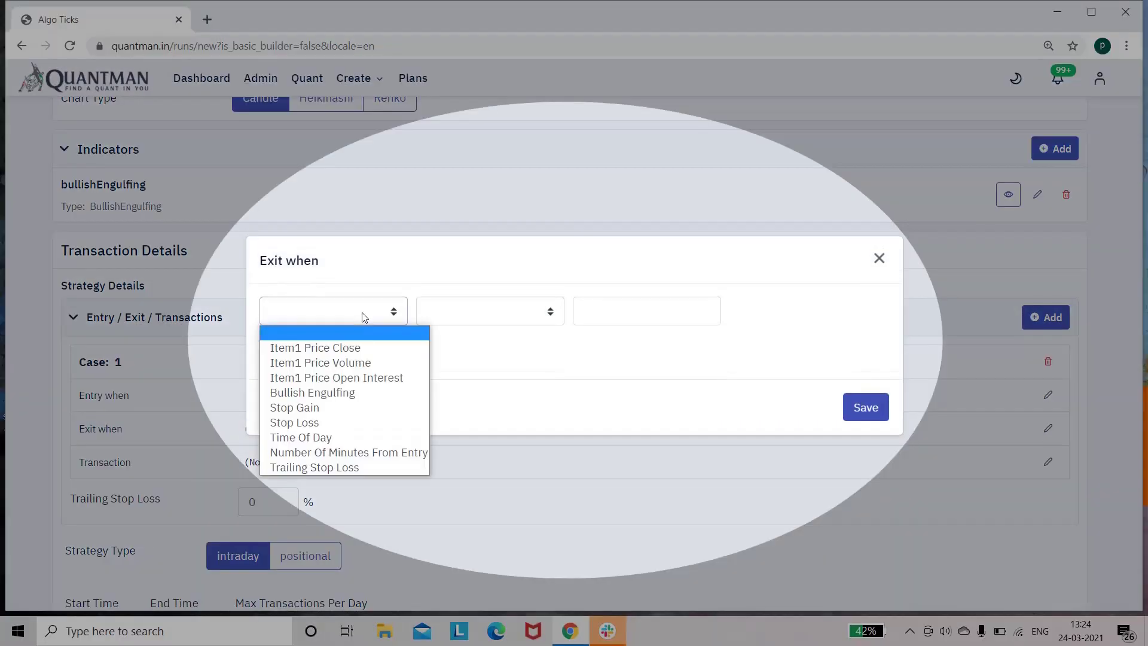
pyautogui.click(314, 423)
pyautogui.click(471, 319)
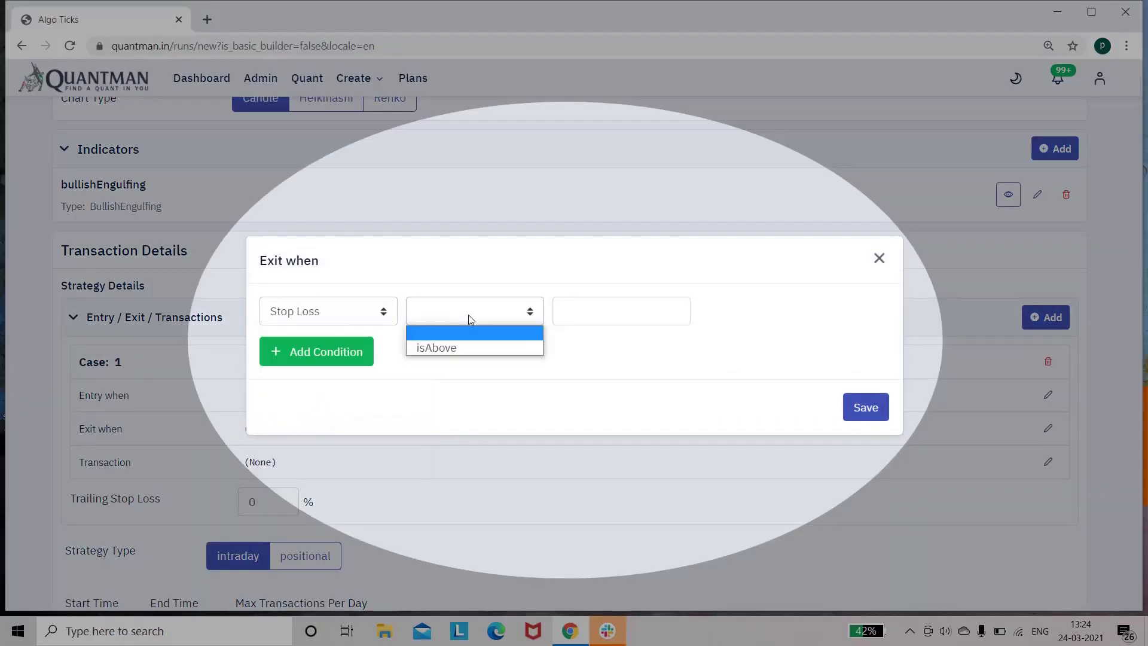
pyautogui.click(452, 344)
pyautogui.click(582, 303)
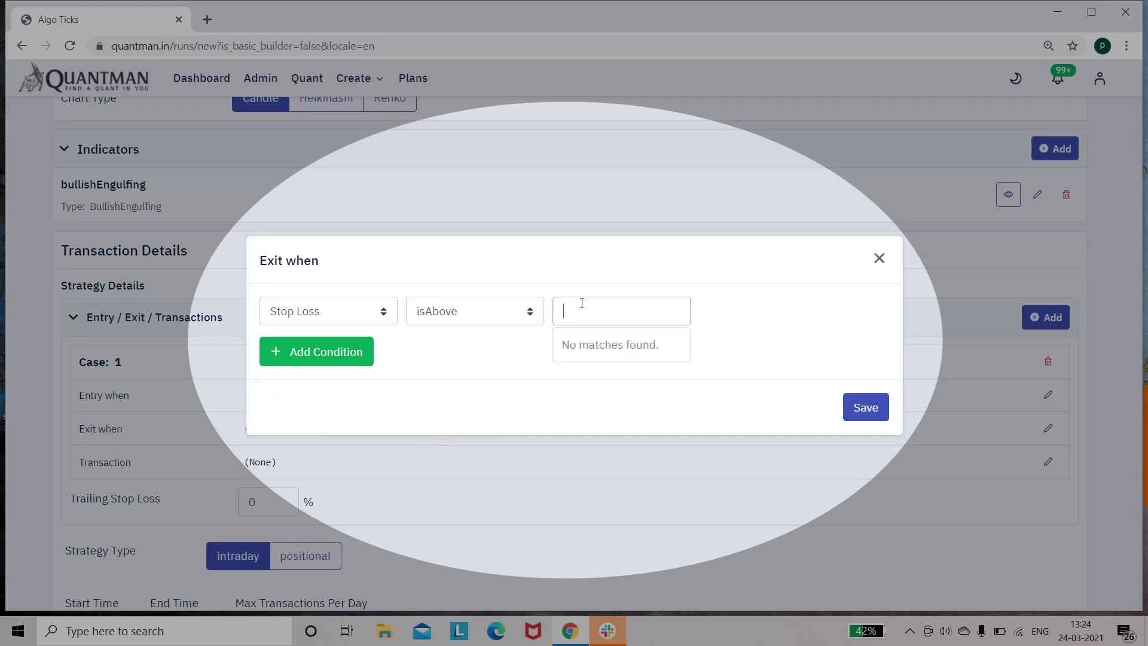
pyautogui.write('0.5')
pyautogui.click(610, 345)
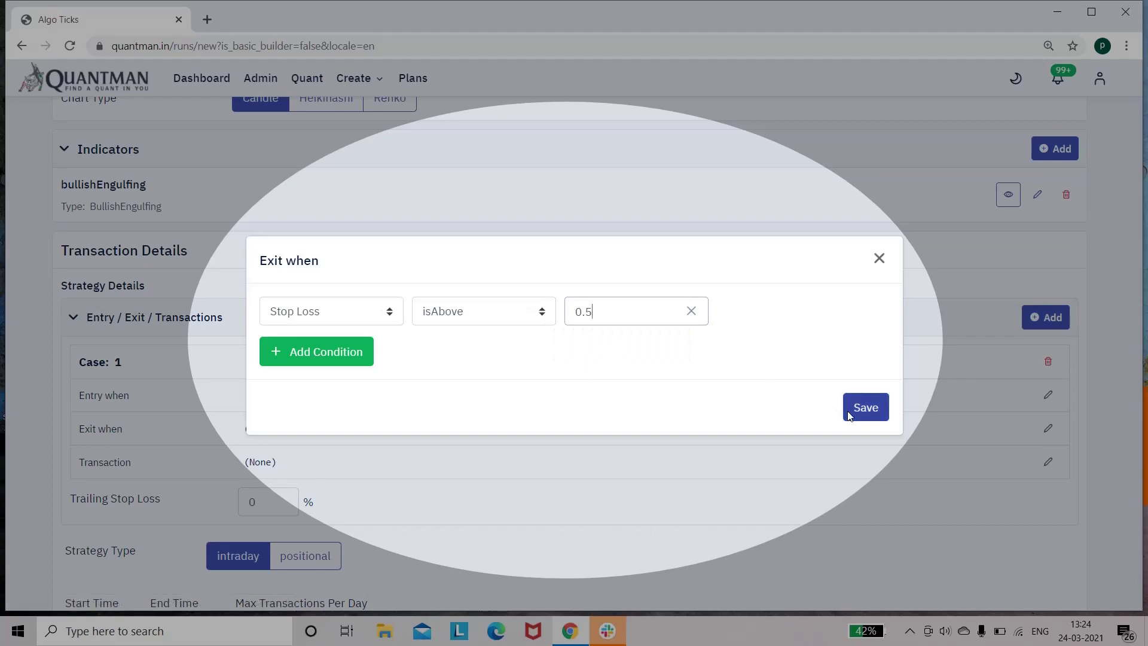
pyautogui.click(848, 411)
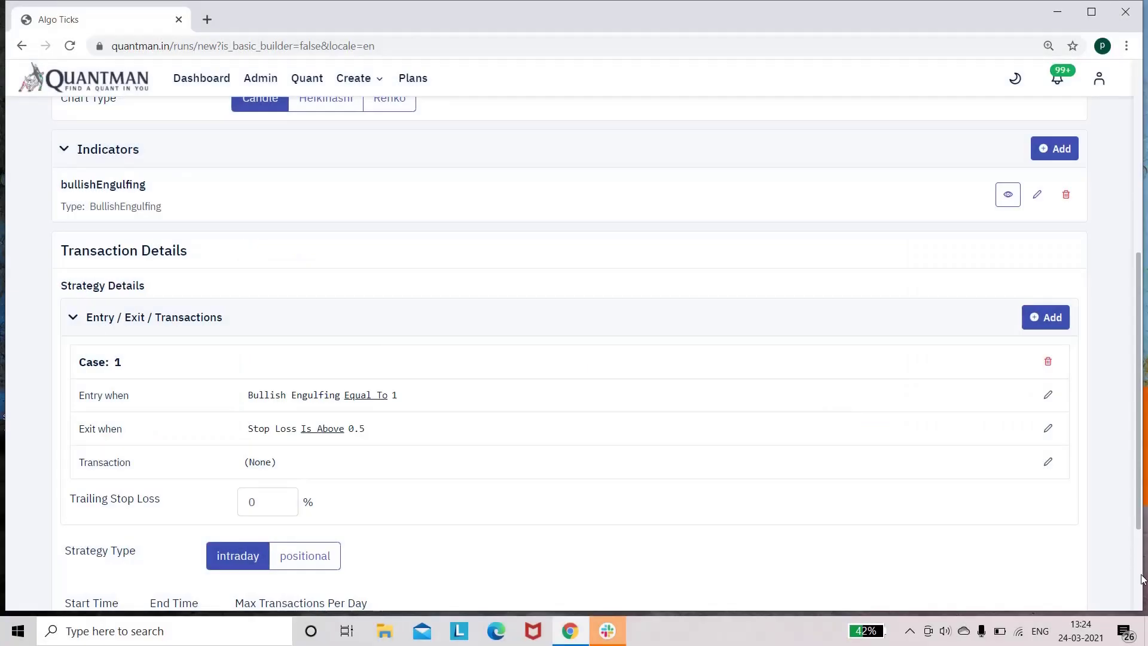
# Switch the NMDC strategy type to positional
pyautogui.scroll(-3, 1141, 578)
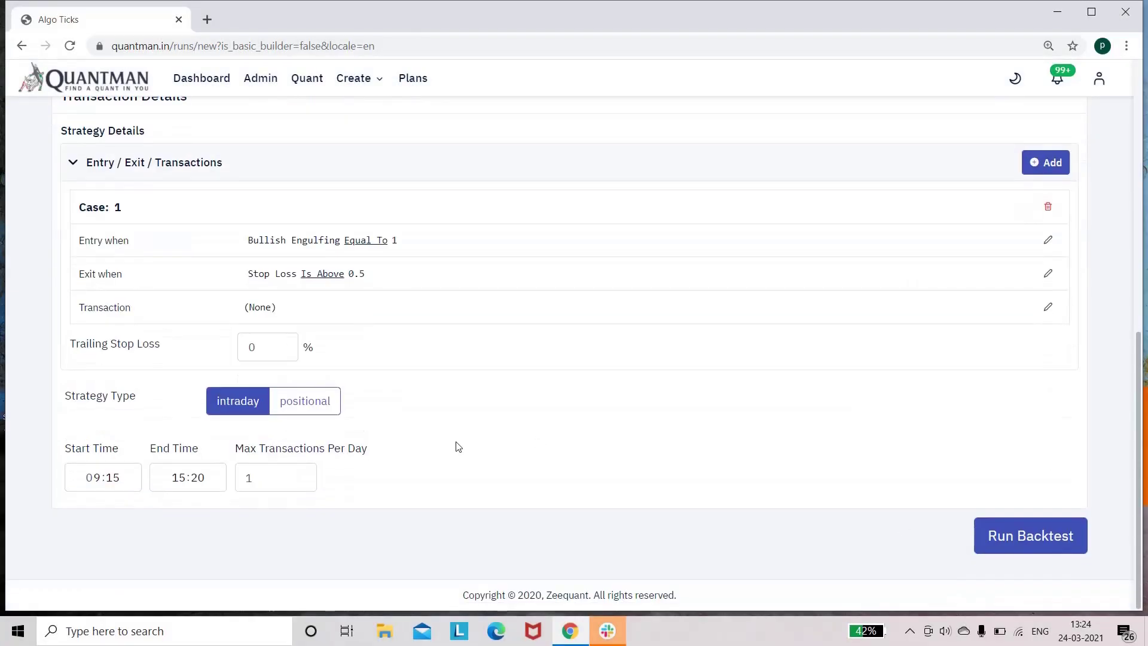
pyautogui.click(305, 400)
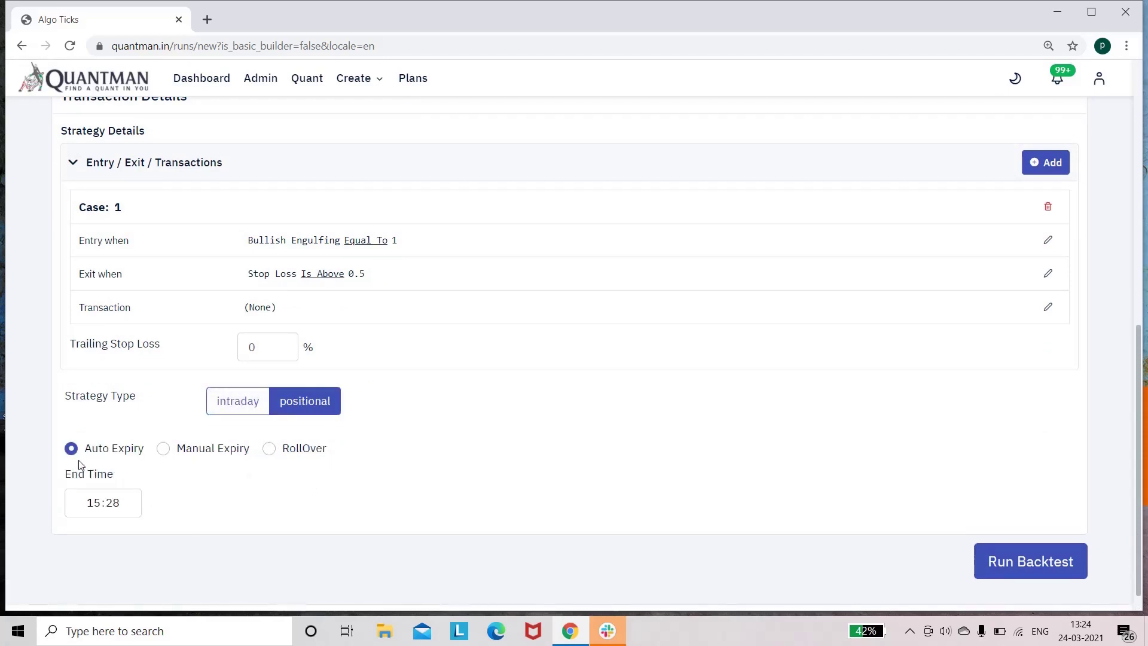
# Compare the Manual Expiry and RollOver settings of the positional strategy, ending on Auto Expiry
pyautogui.click(164, 452)
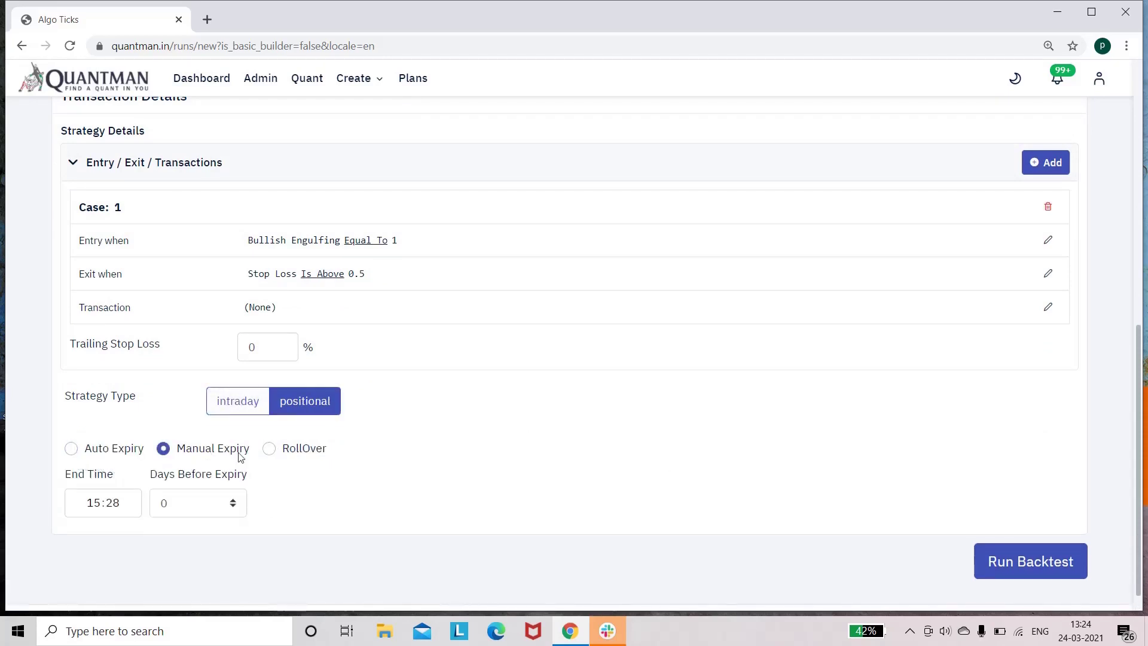
pyautogui.click(269, 453)
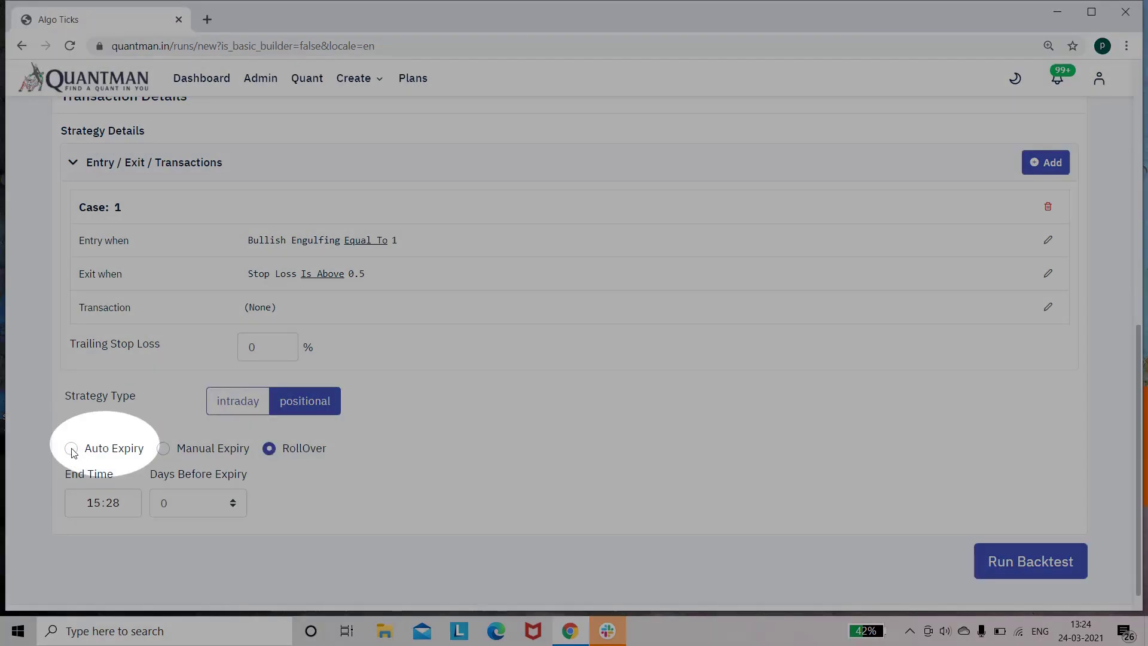
pyautogui.click(72, 448)
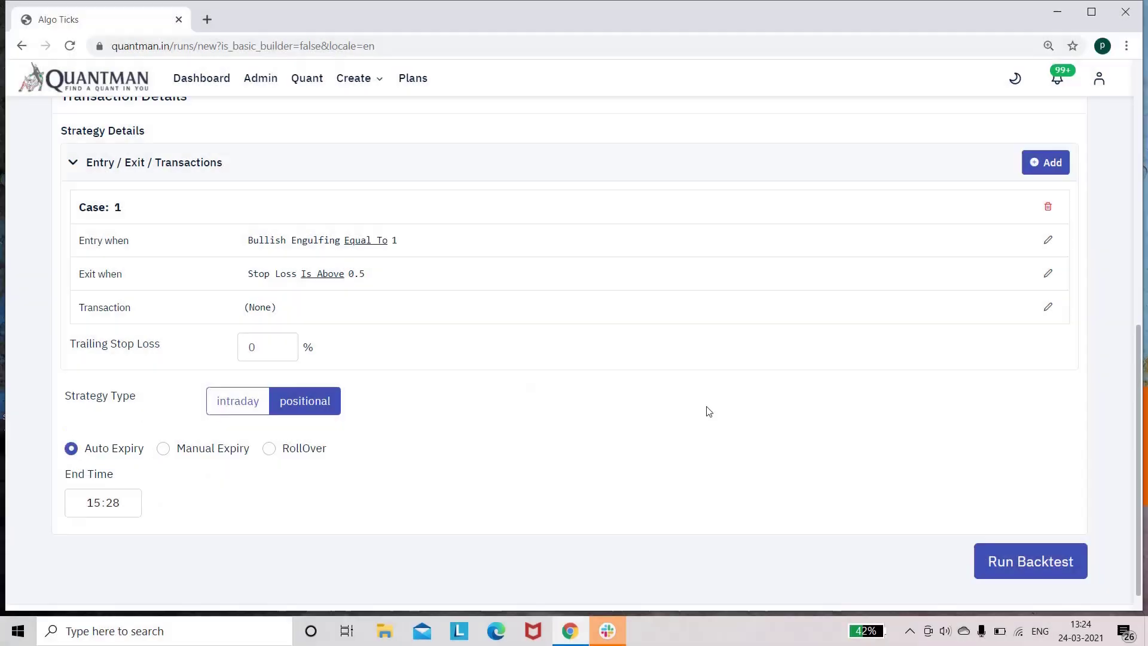
# Set the Bullish Engulfing case's transaction to buy 1 lot of futures and save it
pyautogui.click(1058, 310)
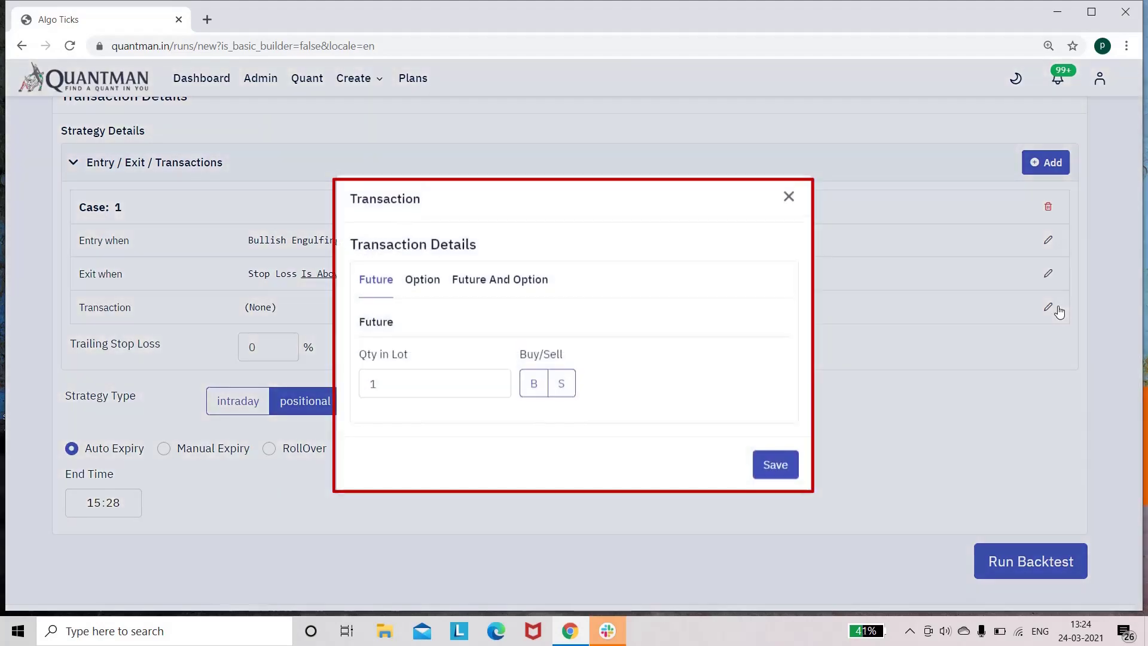
pyautogui.click(535, 386)
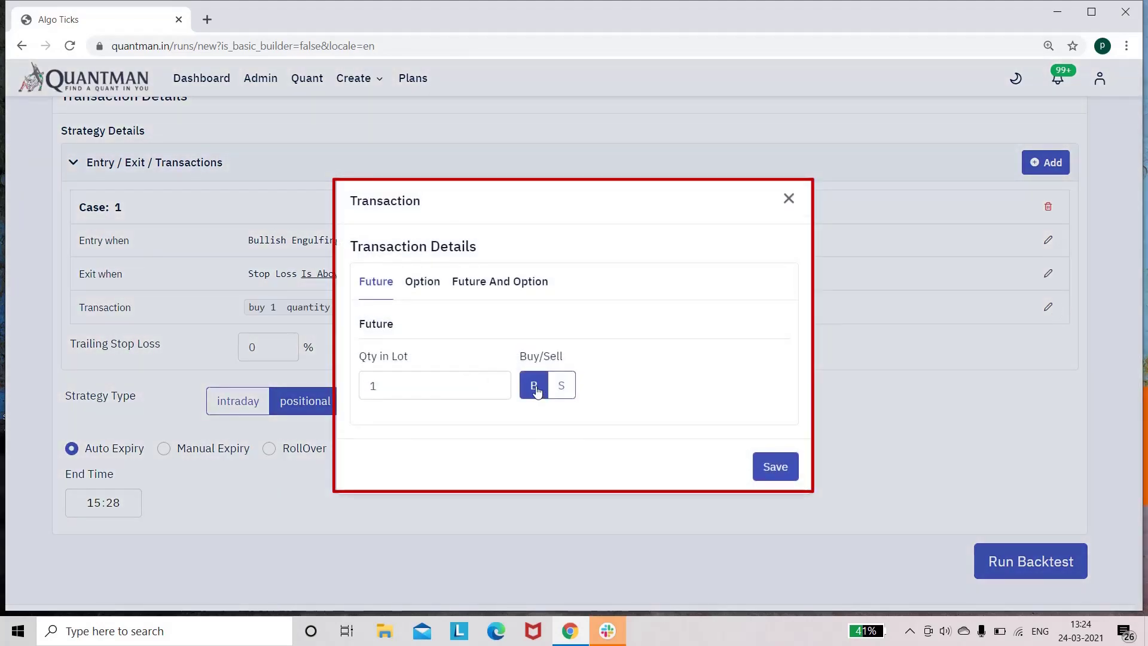
pyautogui.click(775, 466)
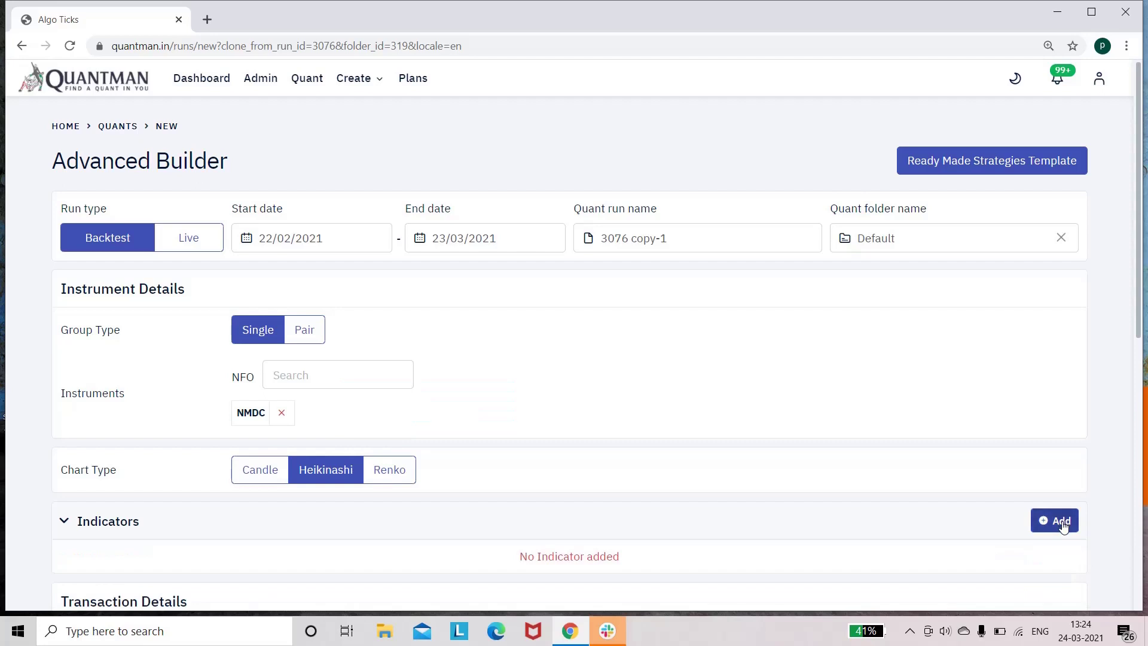
# Add a Heikinashi Very Bullish indicator with a 1-hour candle interval to the NMDC Heikinashi strategy and save it
pyautogui.click(1061, 521)
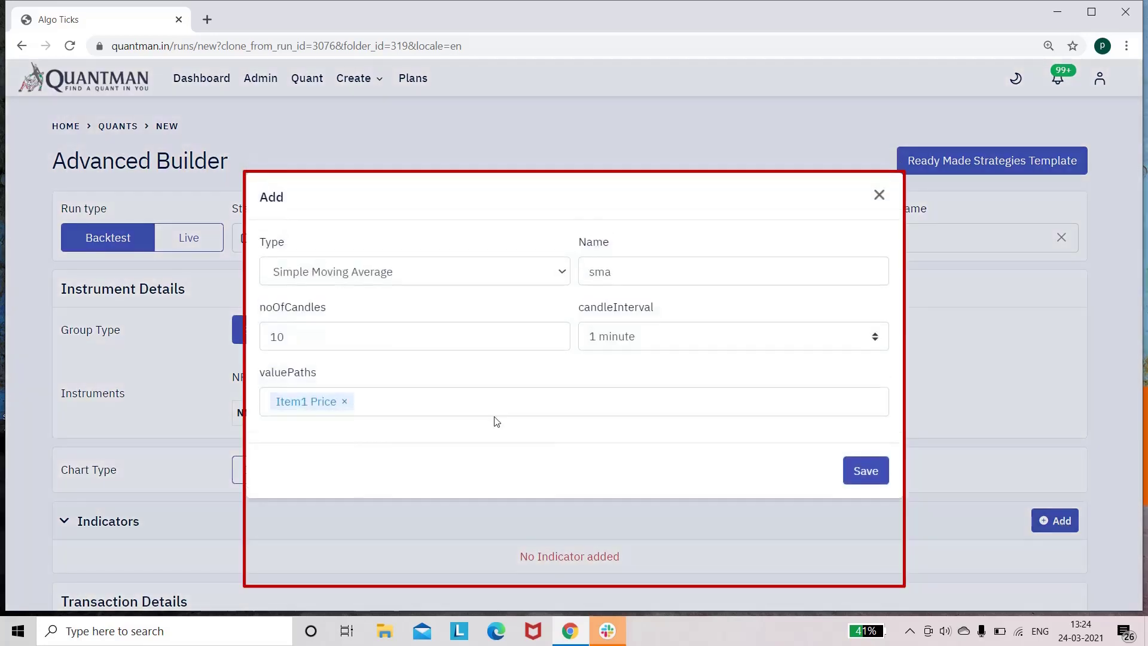
pyautogui.click(407, 274)
pyautogui.press('h')
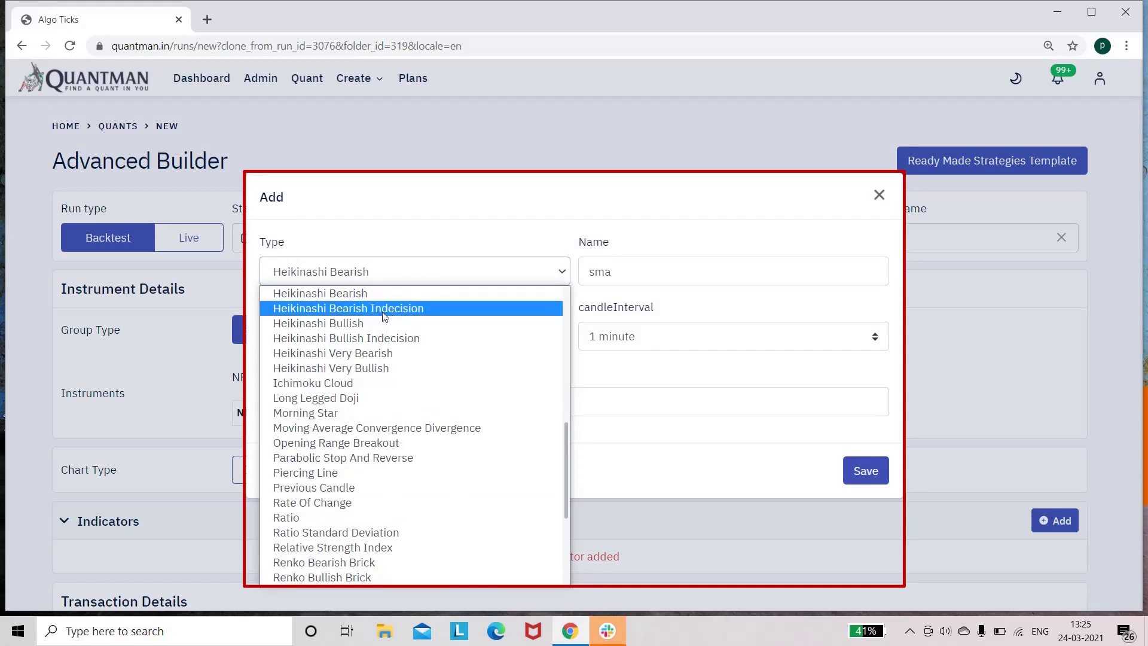
pyautogui.click(376, 363)
pyautogui.click(632, 333)
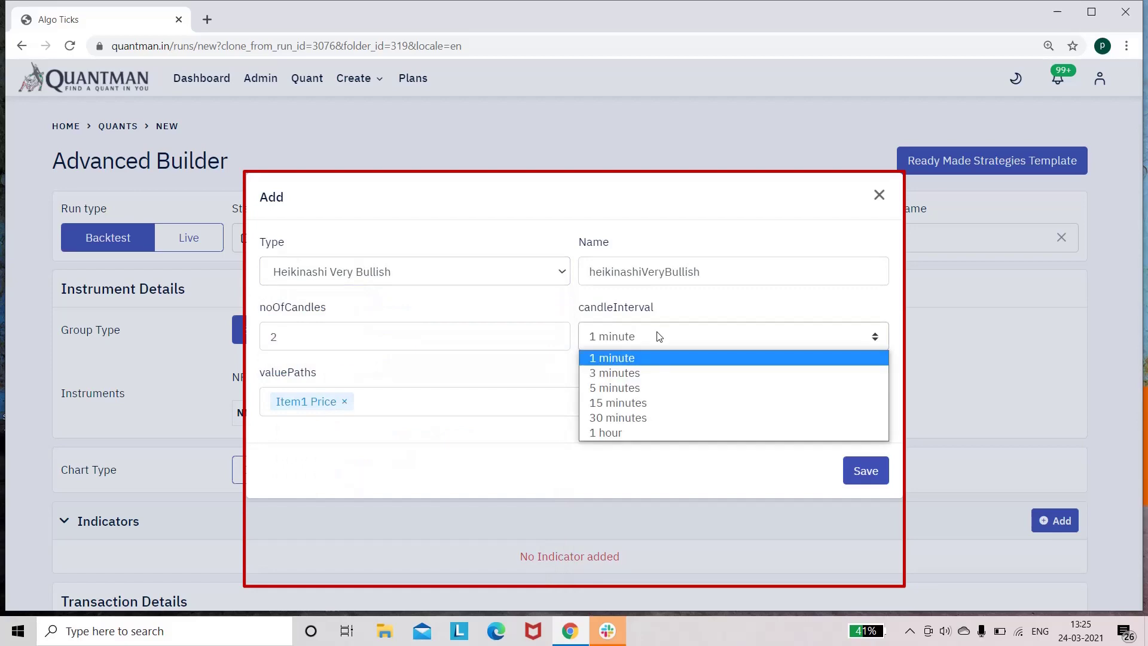
pyautogui.click(615, 432)
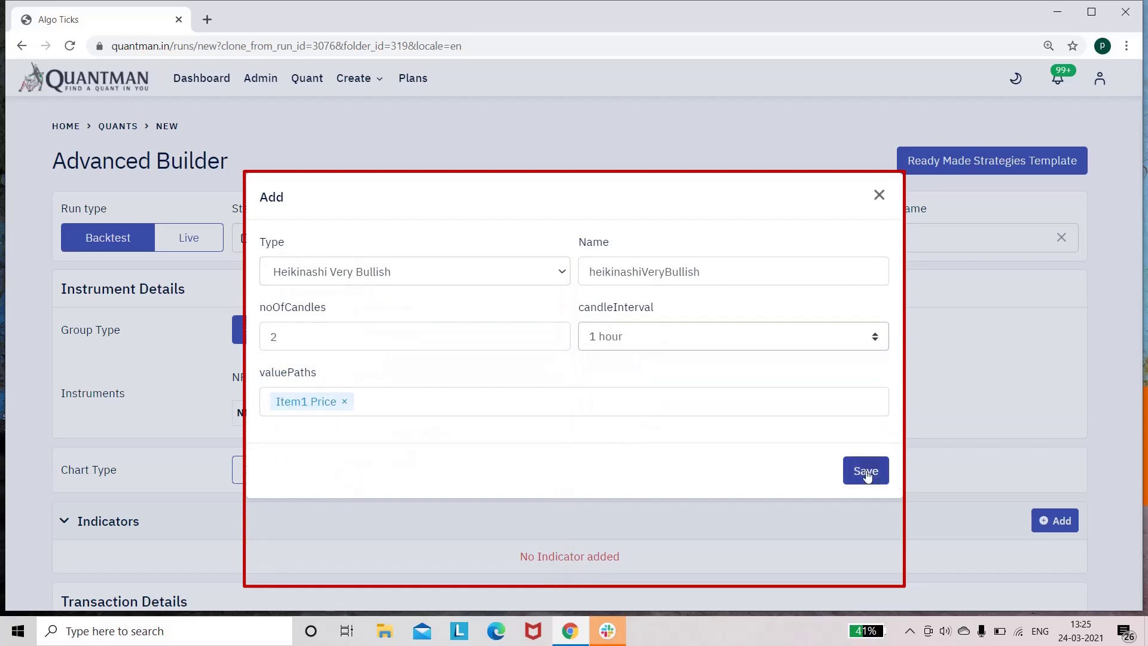
pyautogui.click(866, 471)
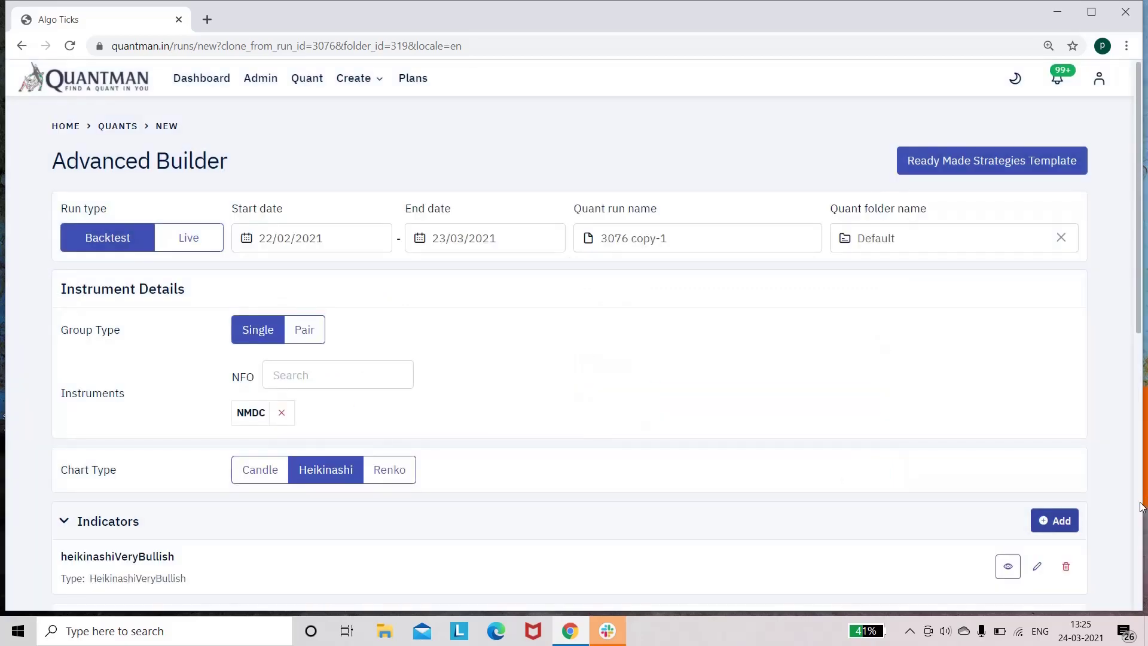
# Replace the existing Bullish Engulfing case with a new empty transaction case
pyautogui.scroll(-8, 1142, 506)
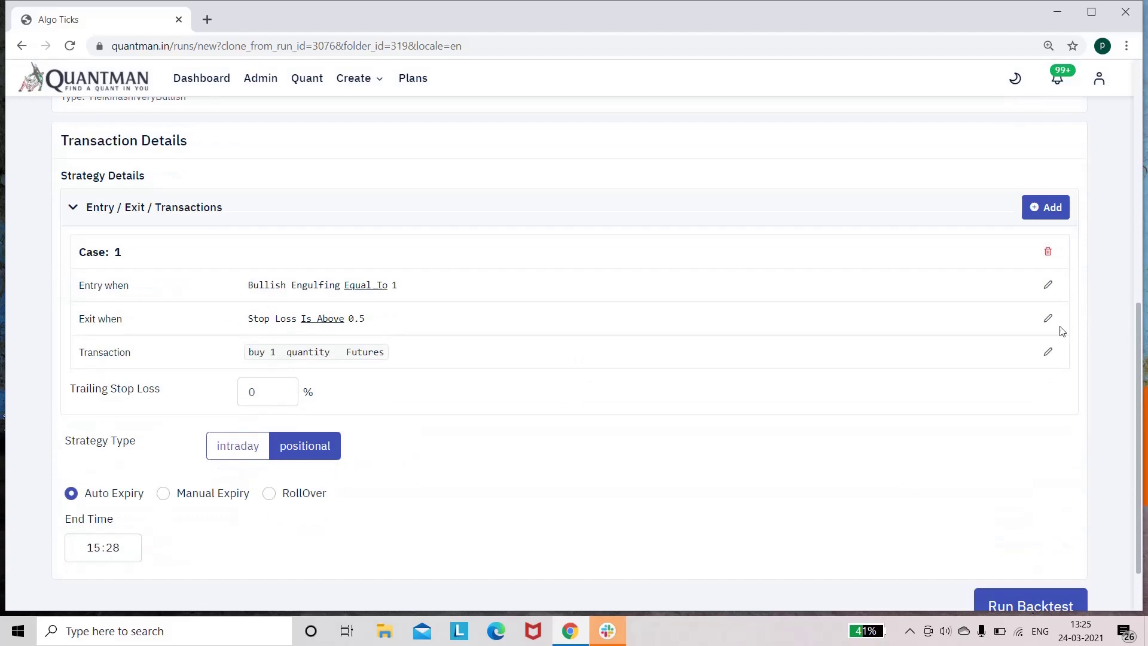
pyautogui.click(1047, 253)
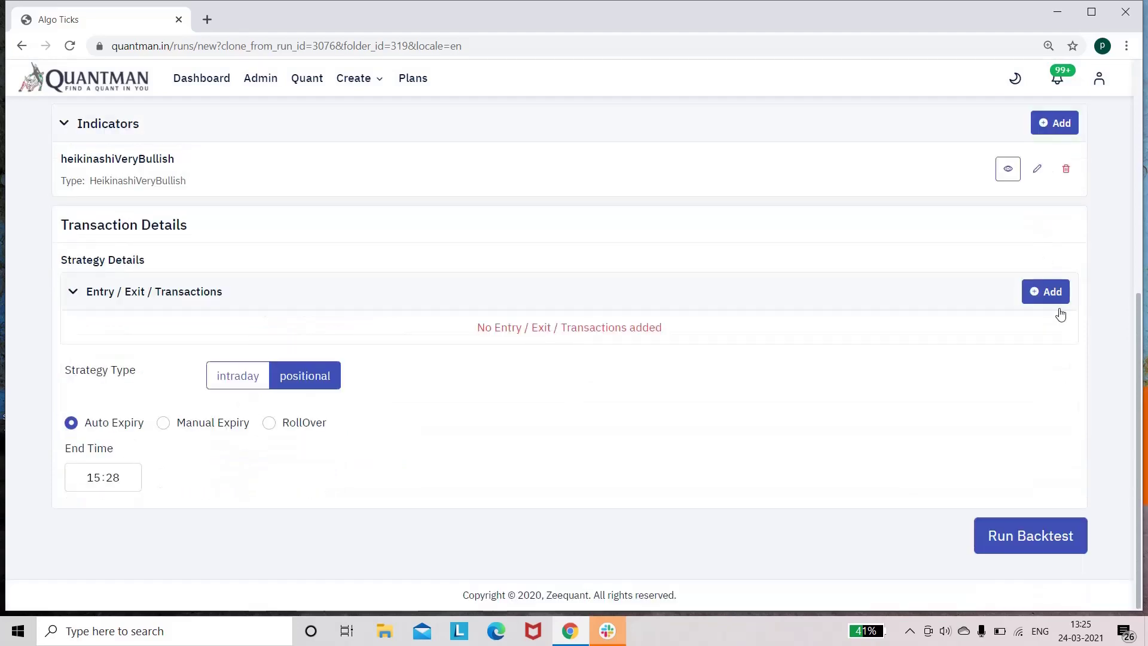
pyautogui.click(1049, 292)
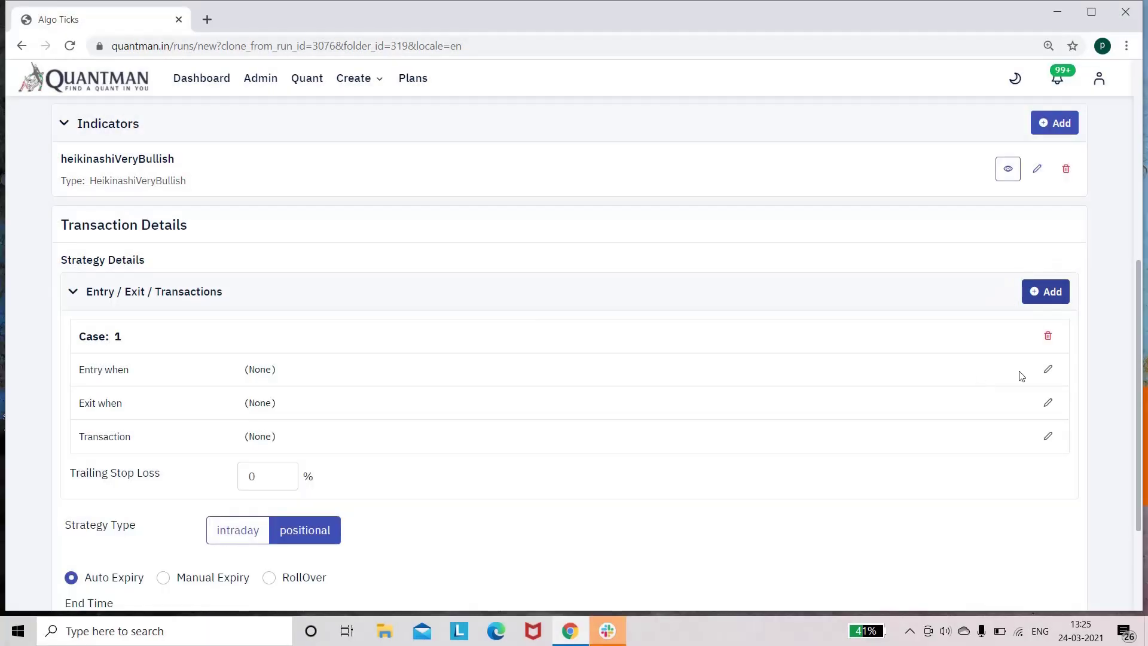
# Define the new case's entry condition as Heikinashi Very Bullish equalTo true and save it
pyautogui.click(1047, 371)
pyautogui.click(348, 321)
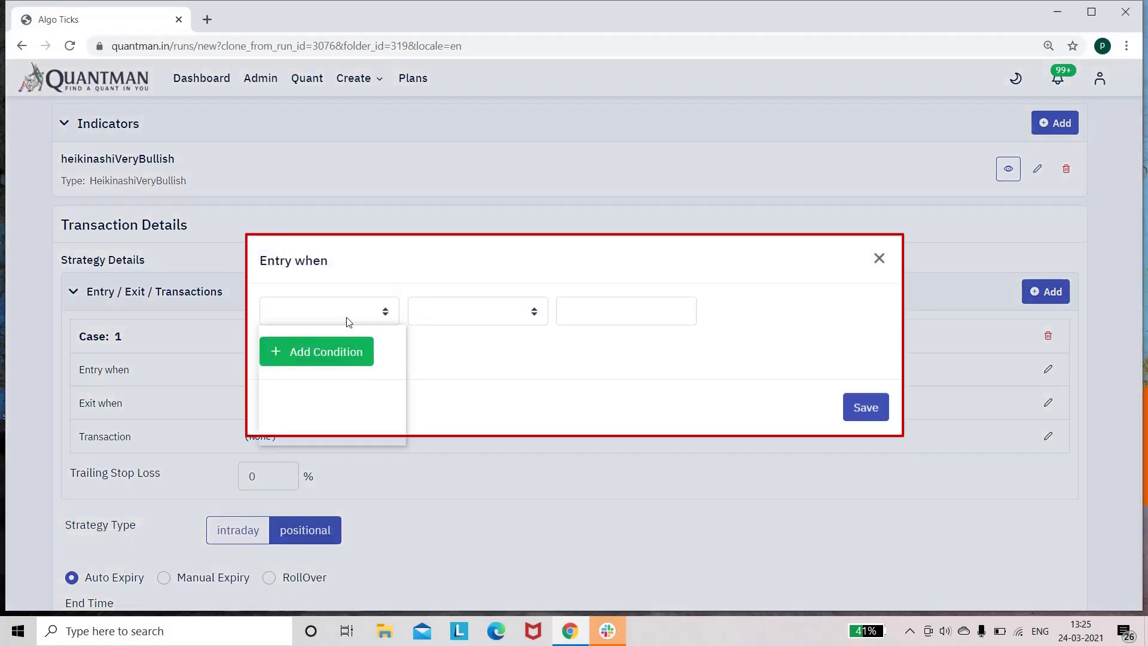
pyautogui.click(335, 394)
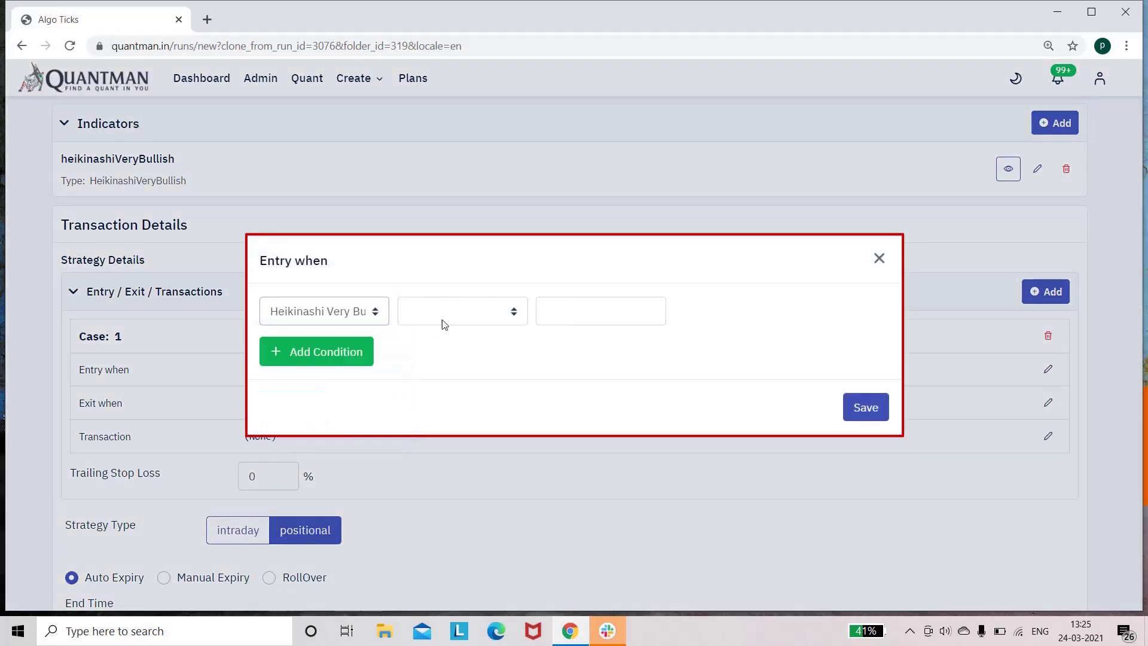
pyautogui.click(447, 317)
pyautogui.click(441, 348)
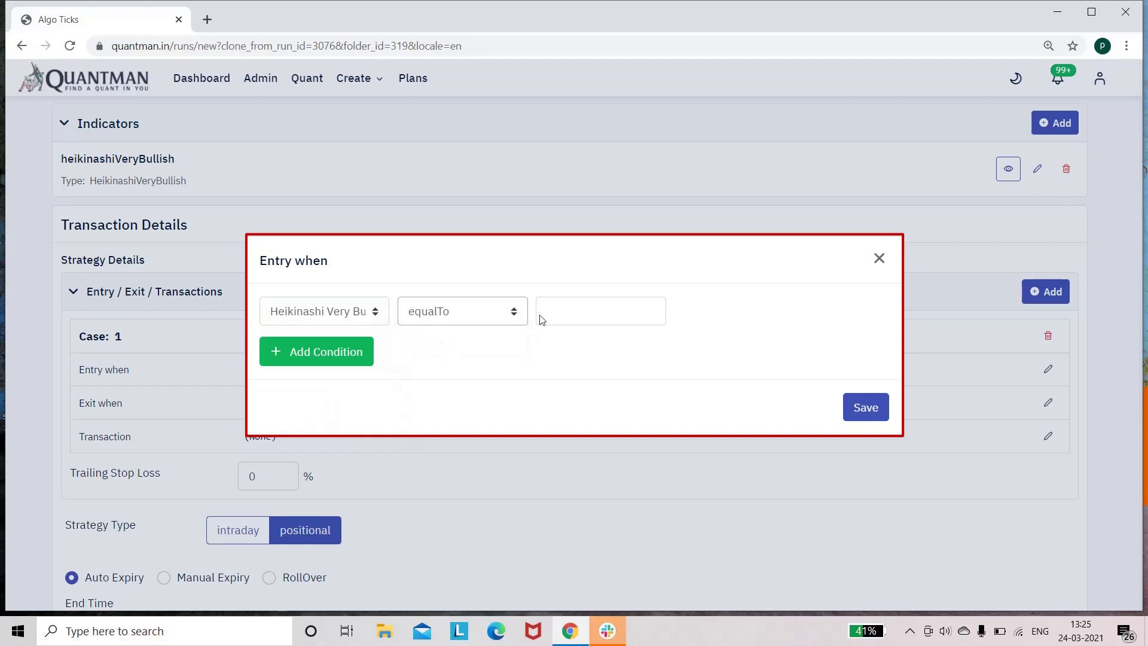
pyautogui.click(556, 311)
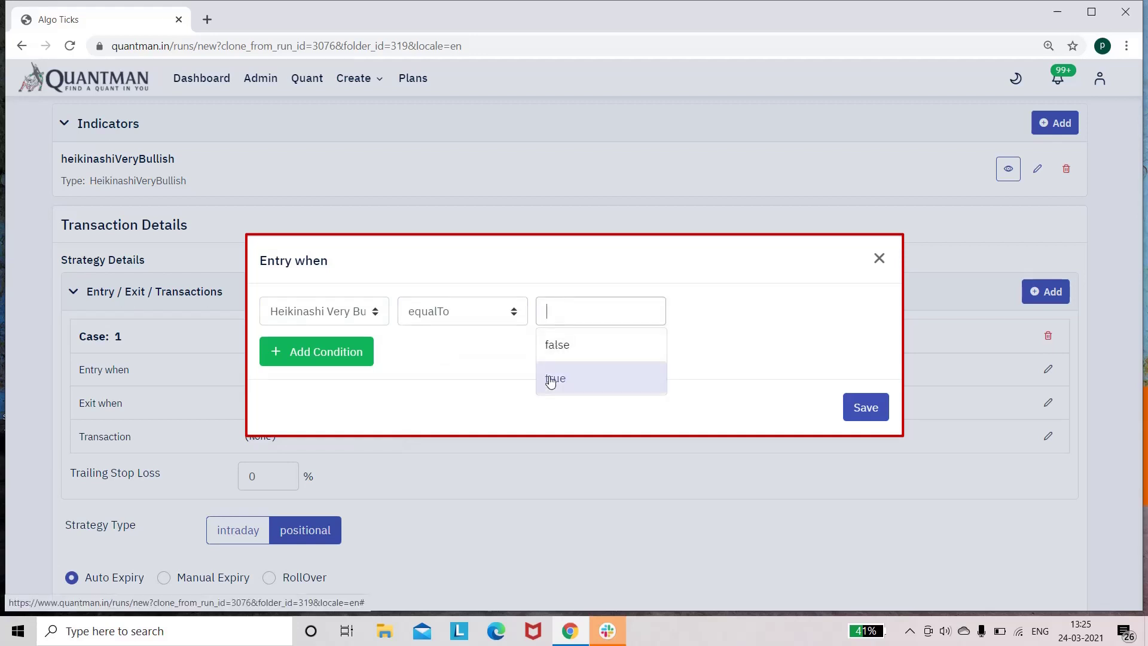
pyautogui.click(551, 377)
pyautogui.click(871, 407)
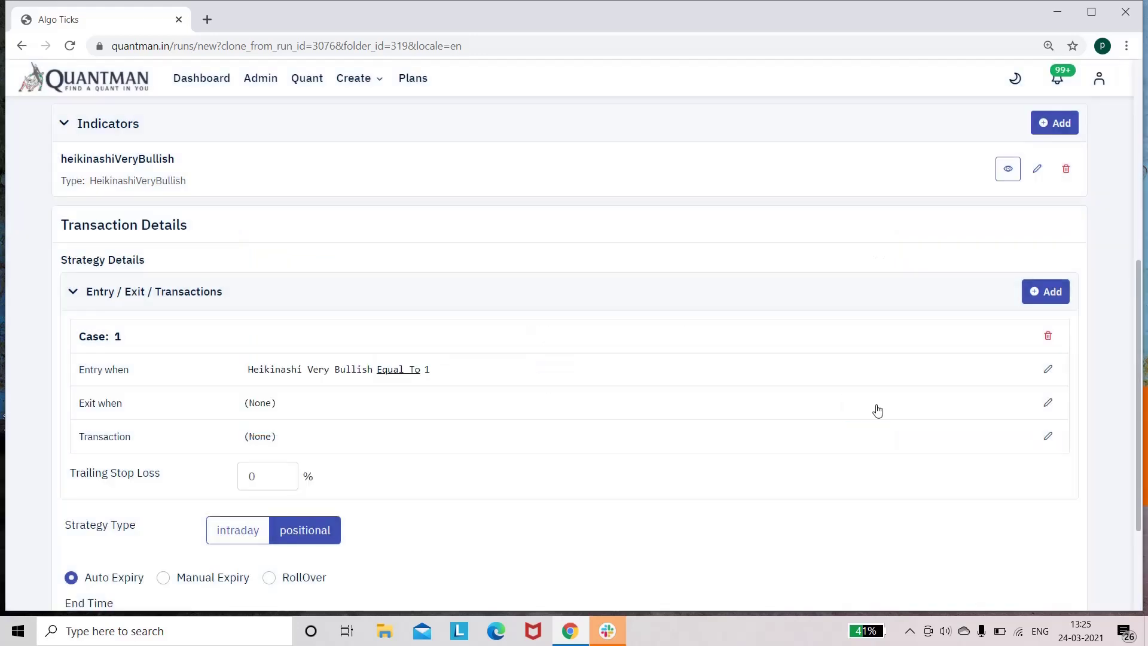
# Define the new case's exit condition as Stop Loss isAbove 1 and save it
pyautogui.click(1047, 403)
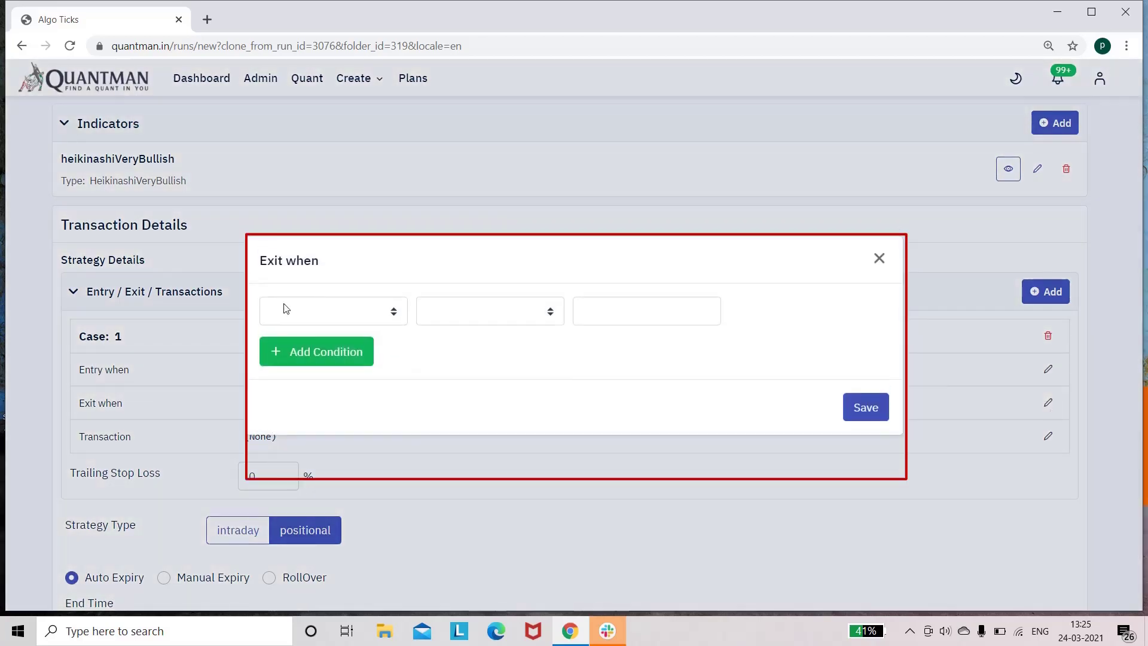
pyautogui.click(313, 316)
pyautogui.click(313, 422)
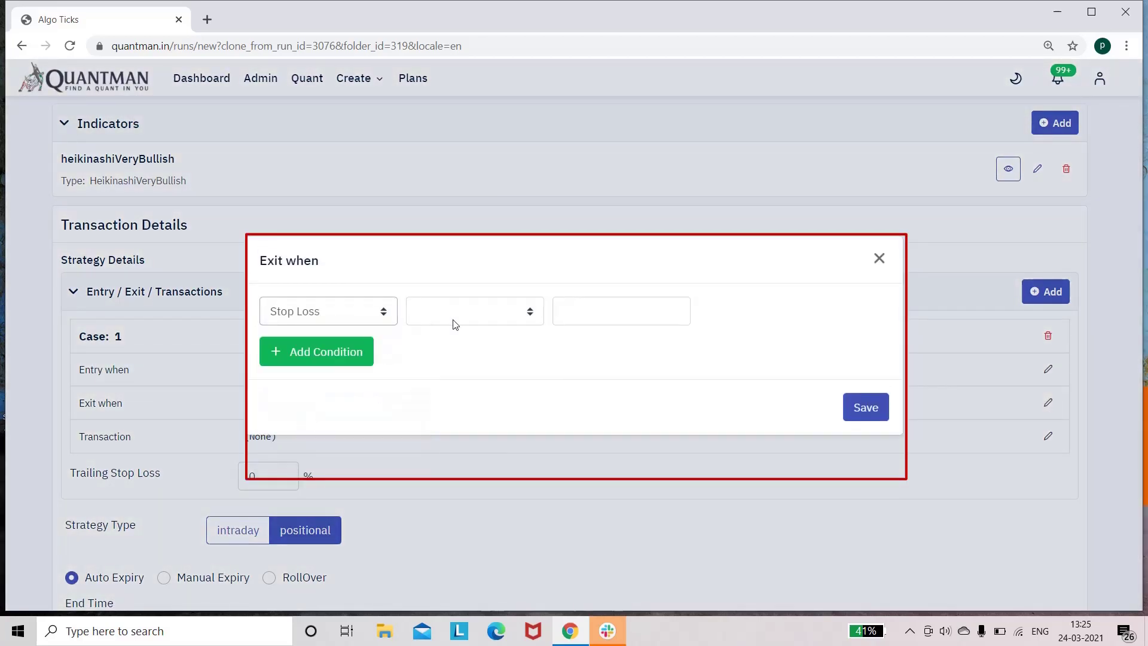
pyautogui.click(455, 318)
pyautogui.click(456, 348)
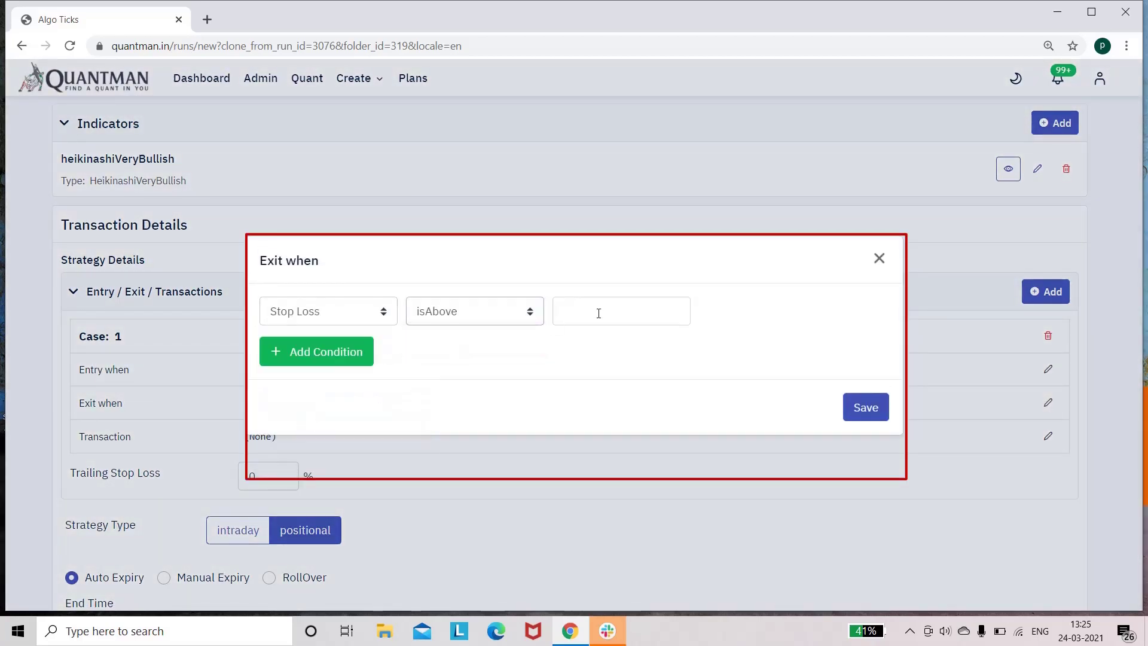
pyautogui.click(598, 312)
pyautogui.write('1')
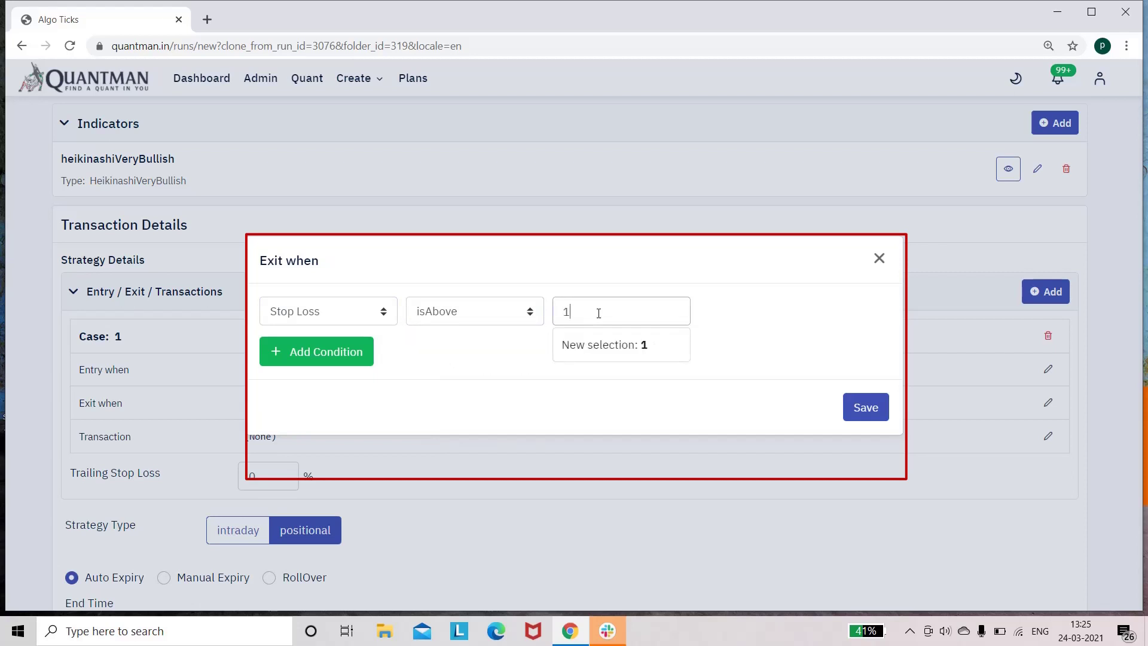
pyautogui.click(611, 348)
pyautogui.click(867, 408)
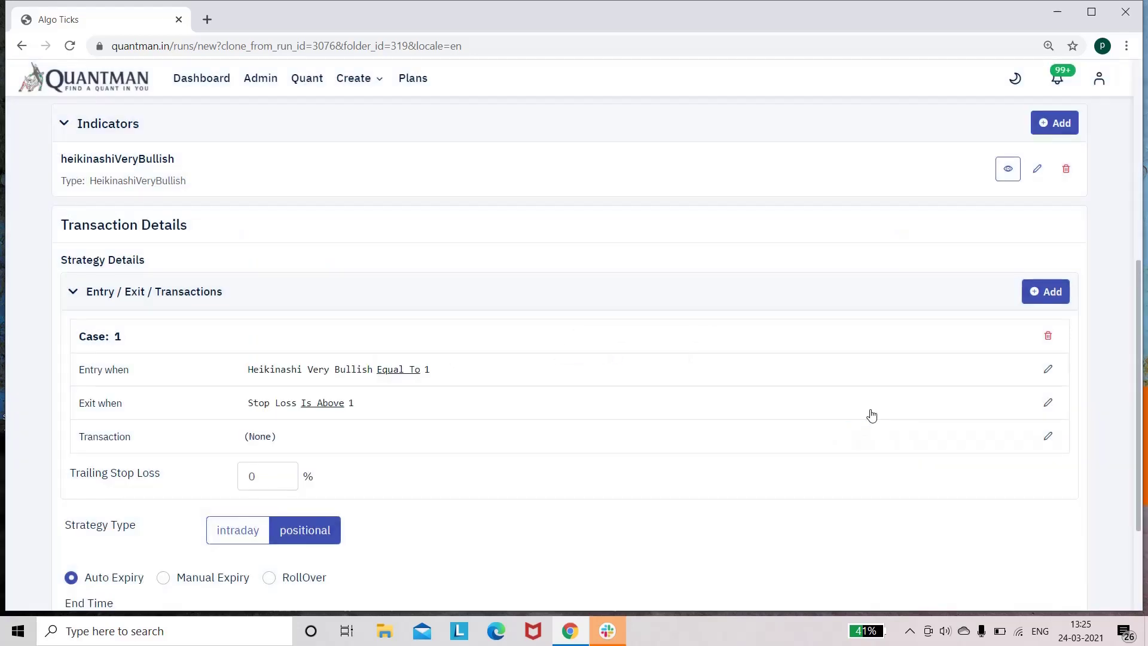
# Set the Heikinashi case's transaction to buy 1 lot of futures and save it
pyautogui.click(1048, 439)
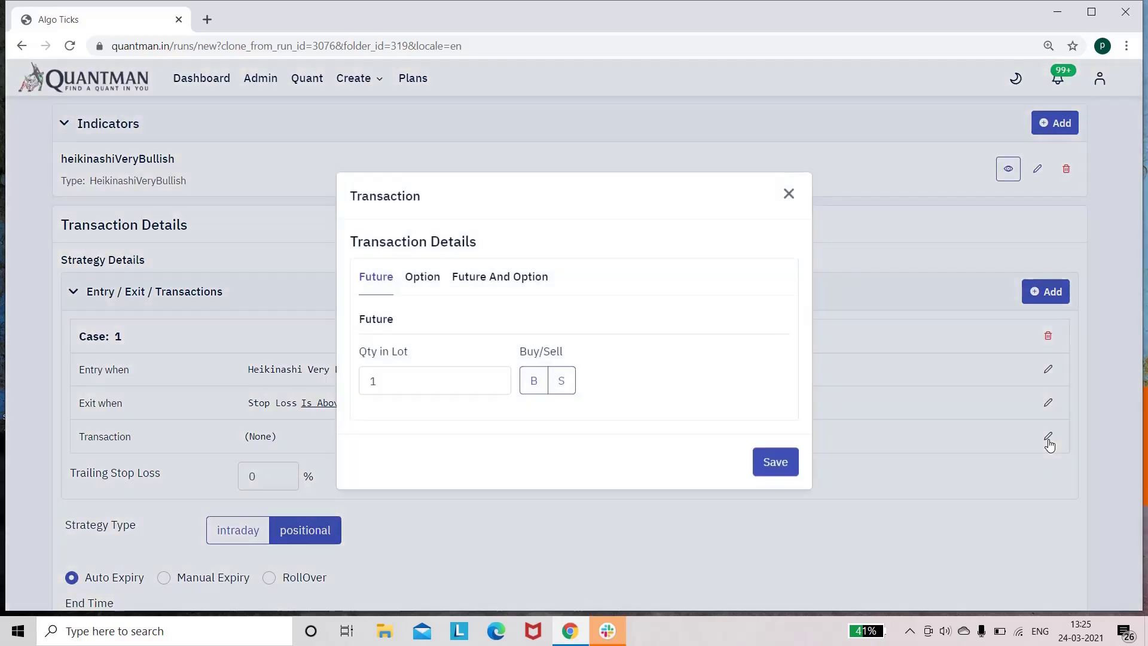
pyautogui.click(532, 385)
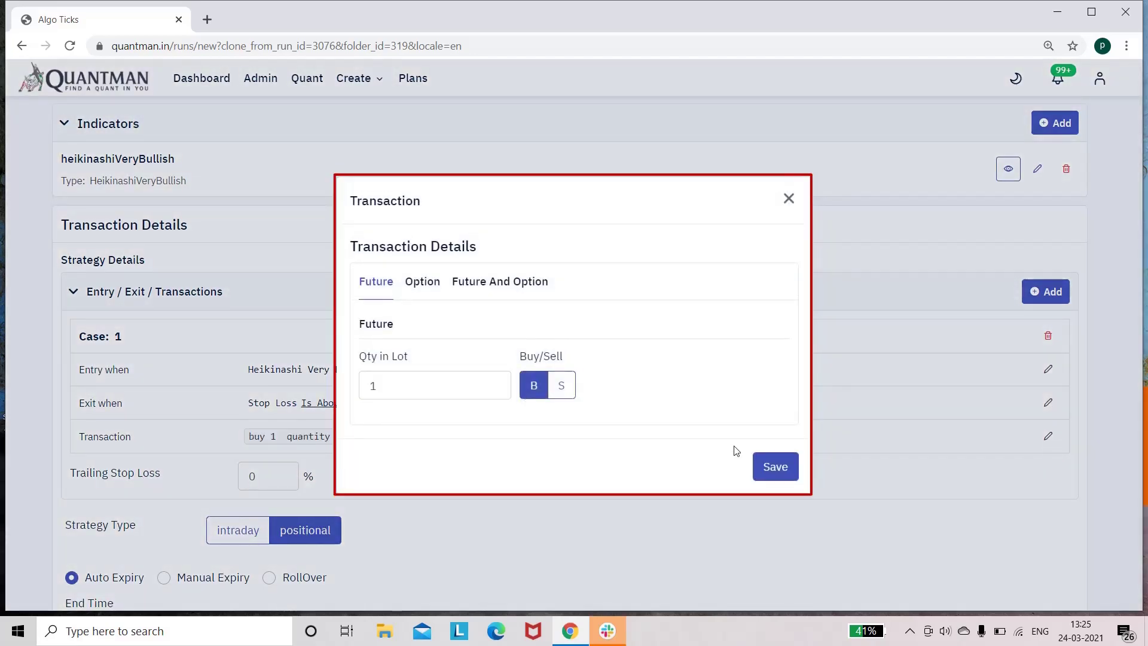
pyautogui.click(775, 467)
# Switch the Heikinashi strategy type to intraday and set its start time to 14:00
pyautogui.click(219, 532)
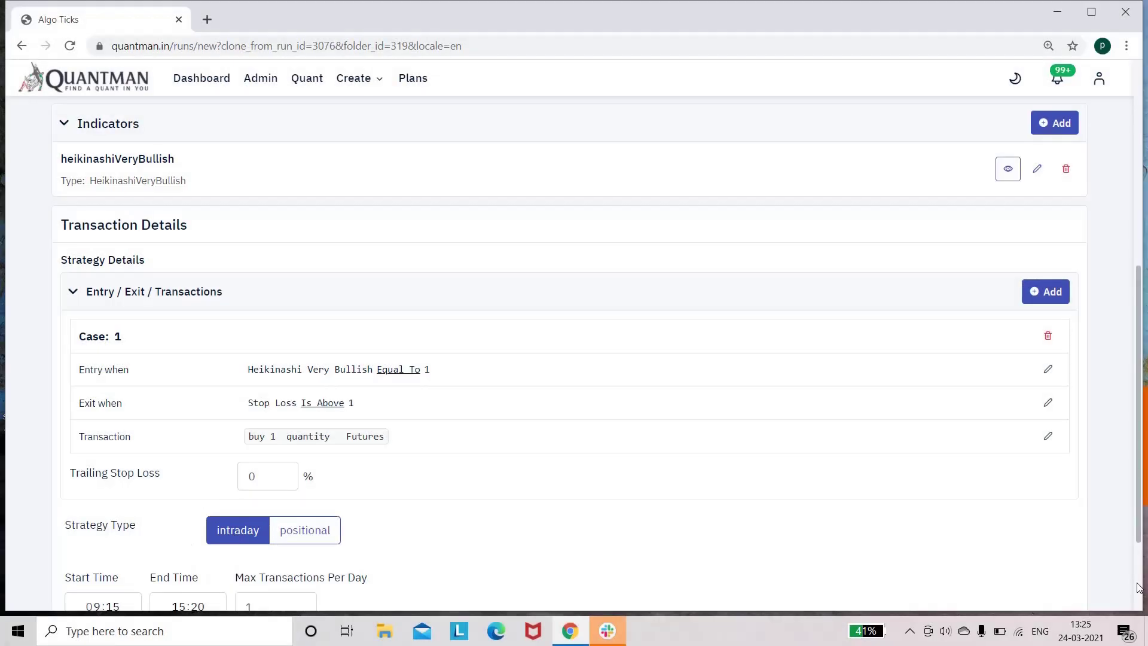
pyautogui.scroll(-2, 1139, 584)
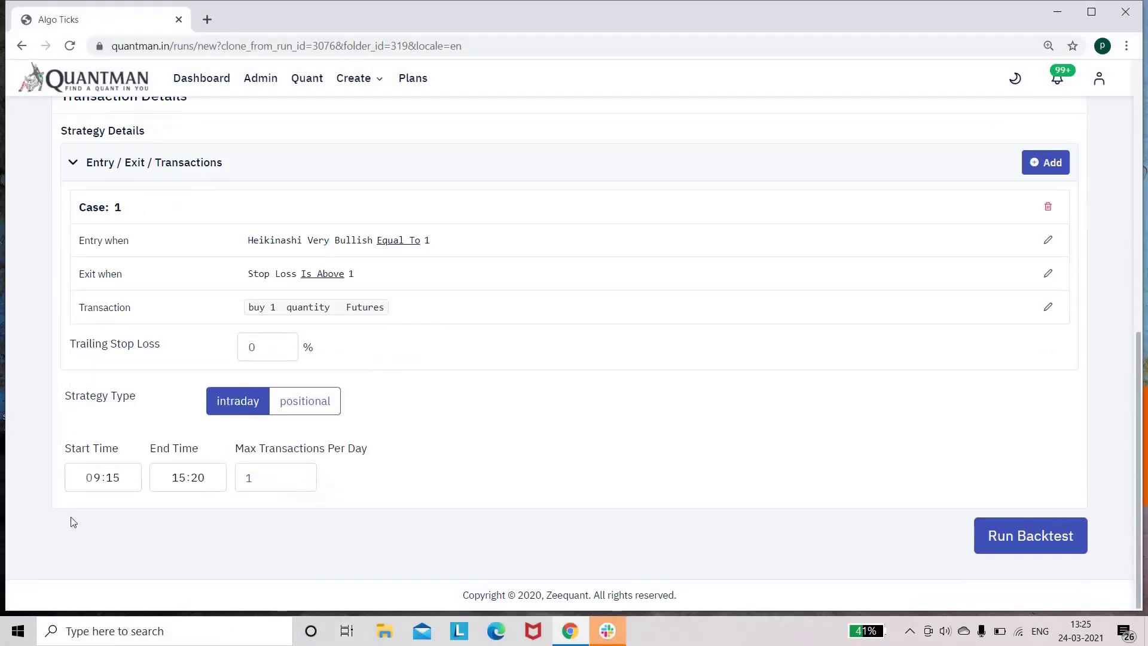
pyautogui.click(107, 478)
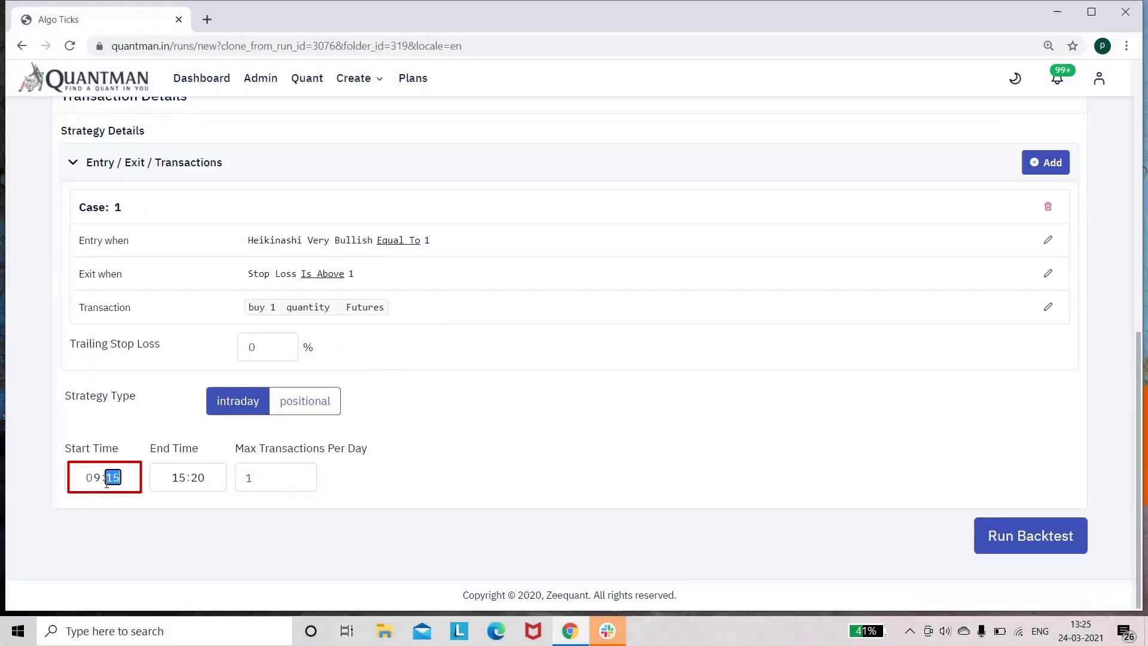
pyautogui.click(92, 478)
pyautogui.press('BackSpace')
pyautogui.write('1400')
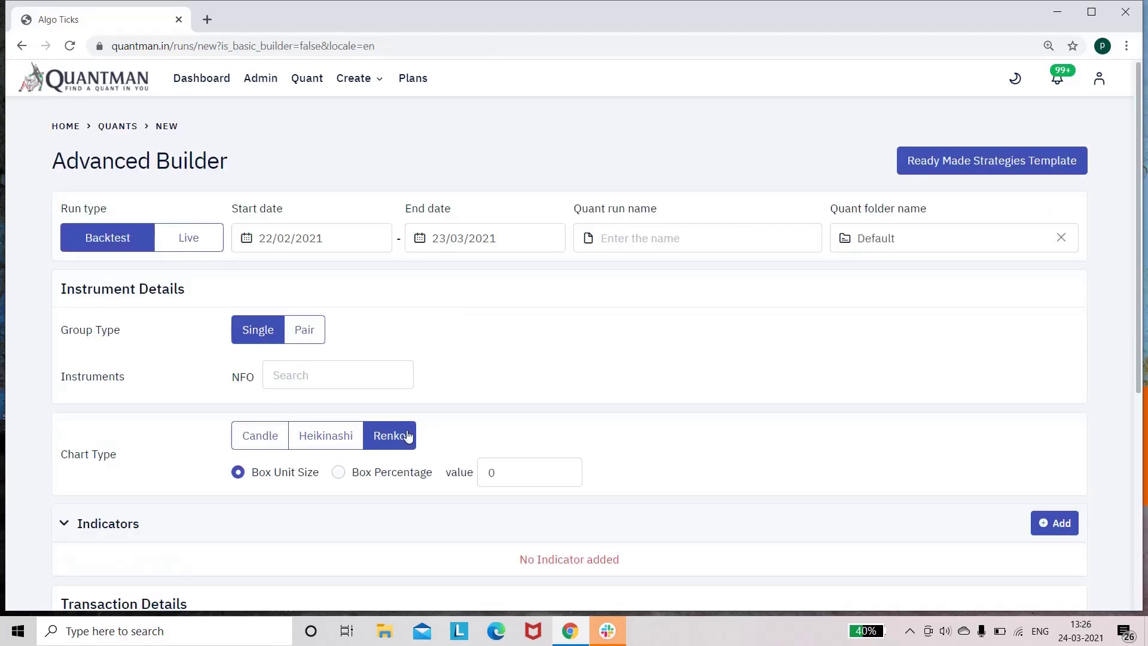
# Add BANKNIFTY (FUT) as the instrument of the new Renko strategy
pyautogui.click(296, 385)
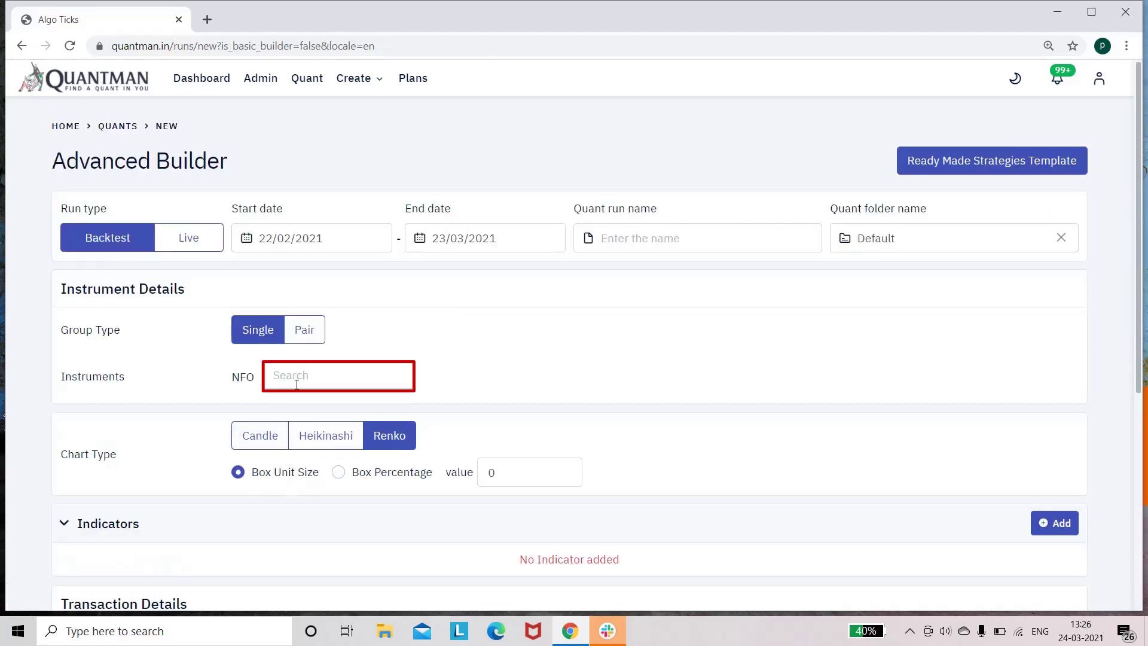
pyautogui.write('banknifty')
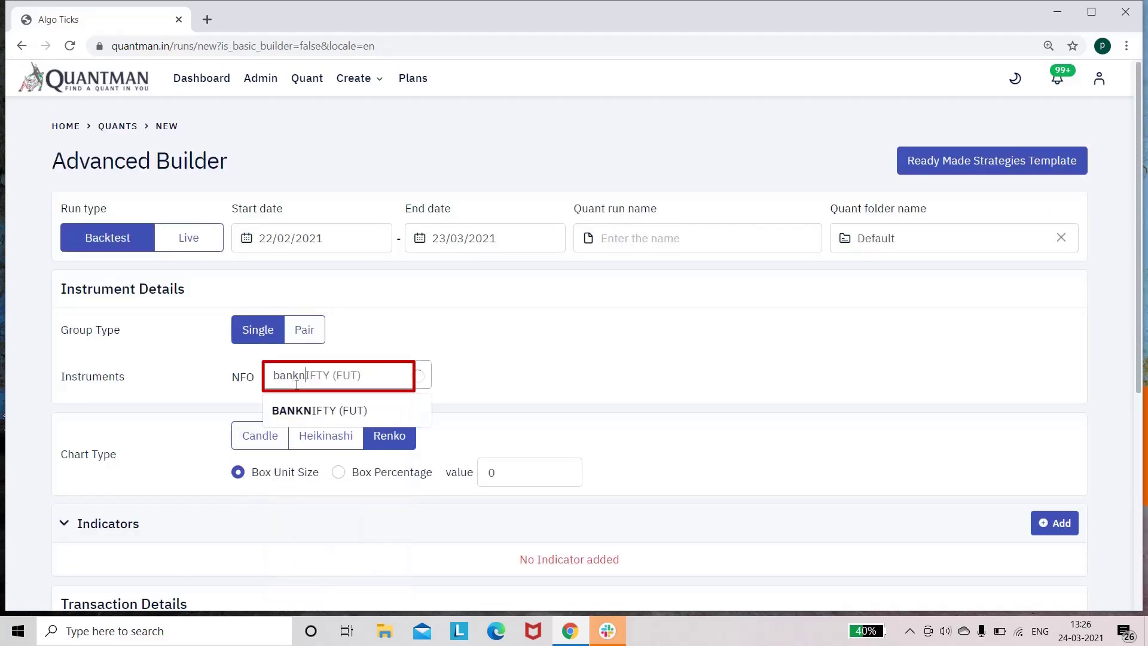
pyautogui.click(300, 418)
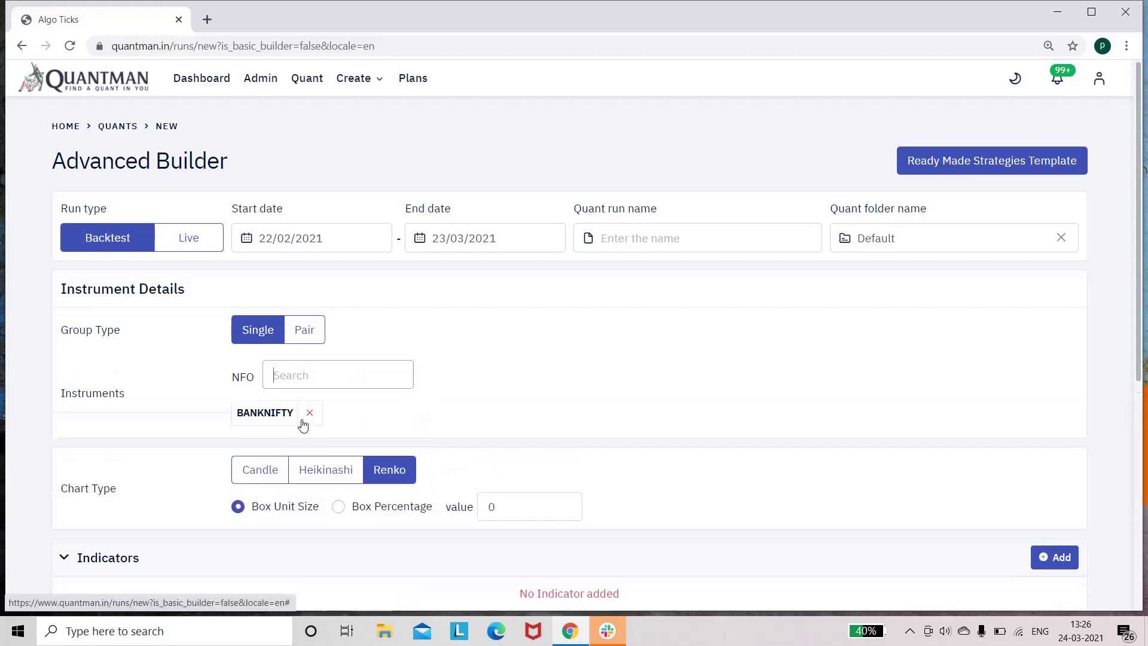
# Set the Renko chart to a box percentage of .1 and add an entry/exit case to the strategy
pyautogui.click(339, 507)
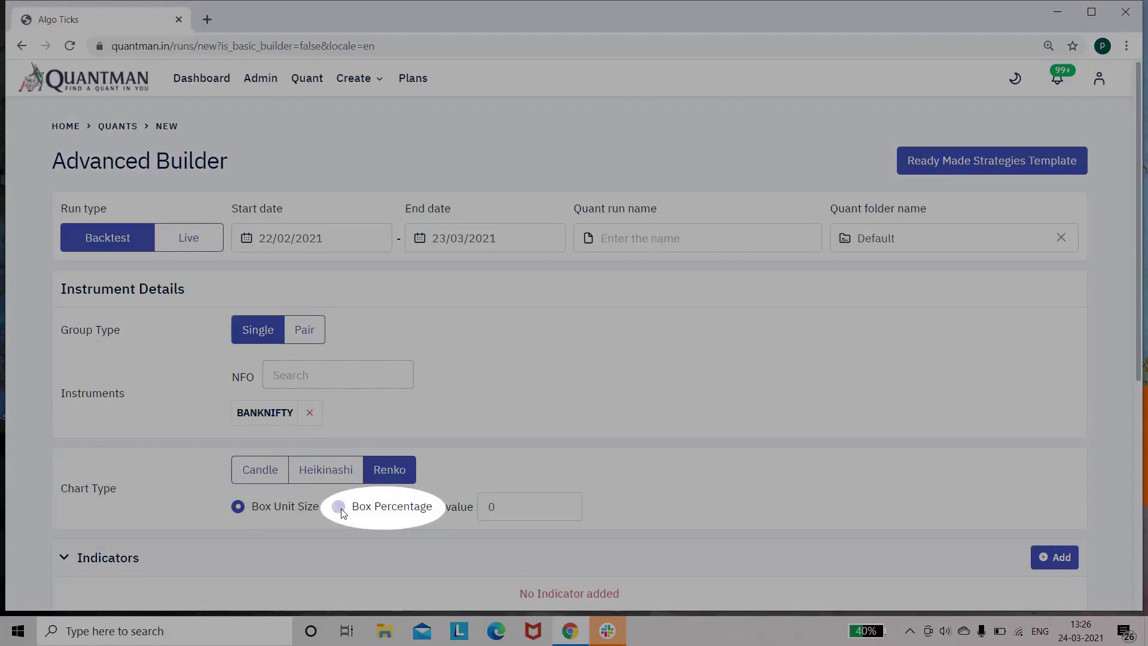
pyautogui.click(512, 504)
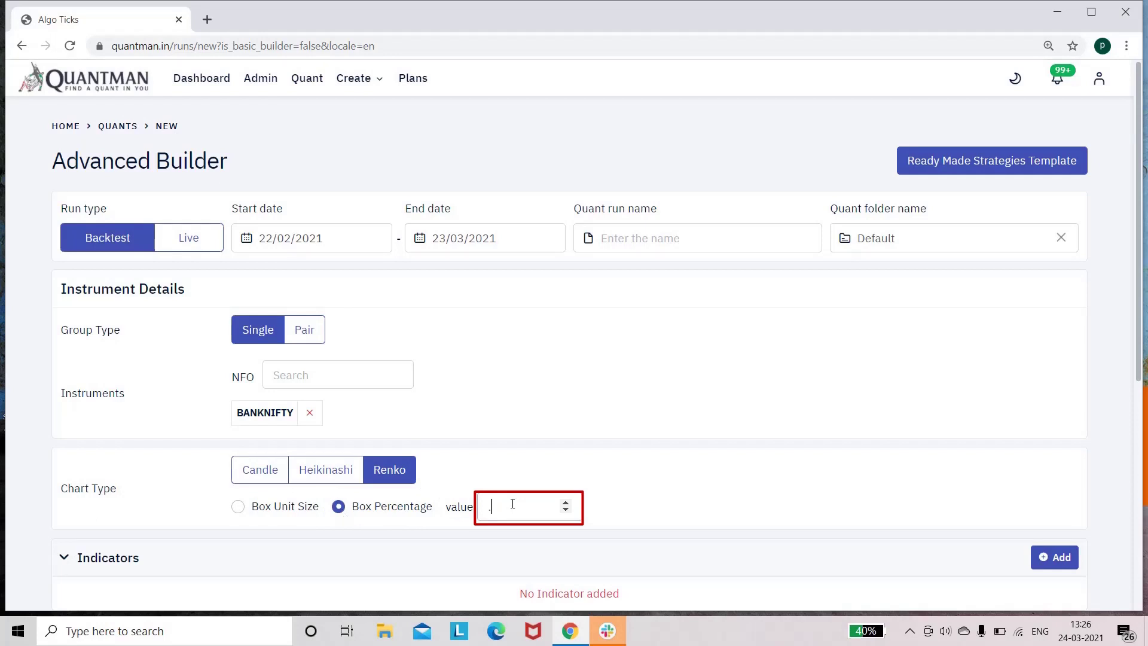
pyautogui.click(724, 557)
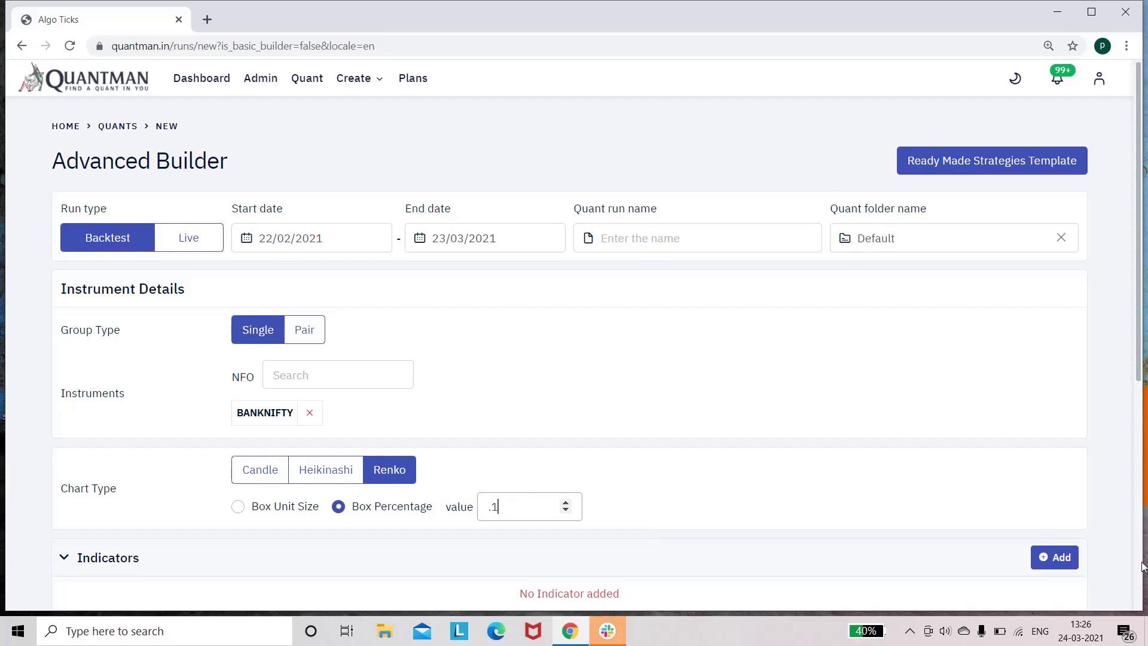
pyautogui.scroll(-6, 1139, 567)
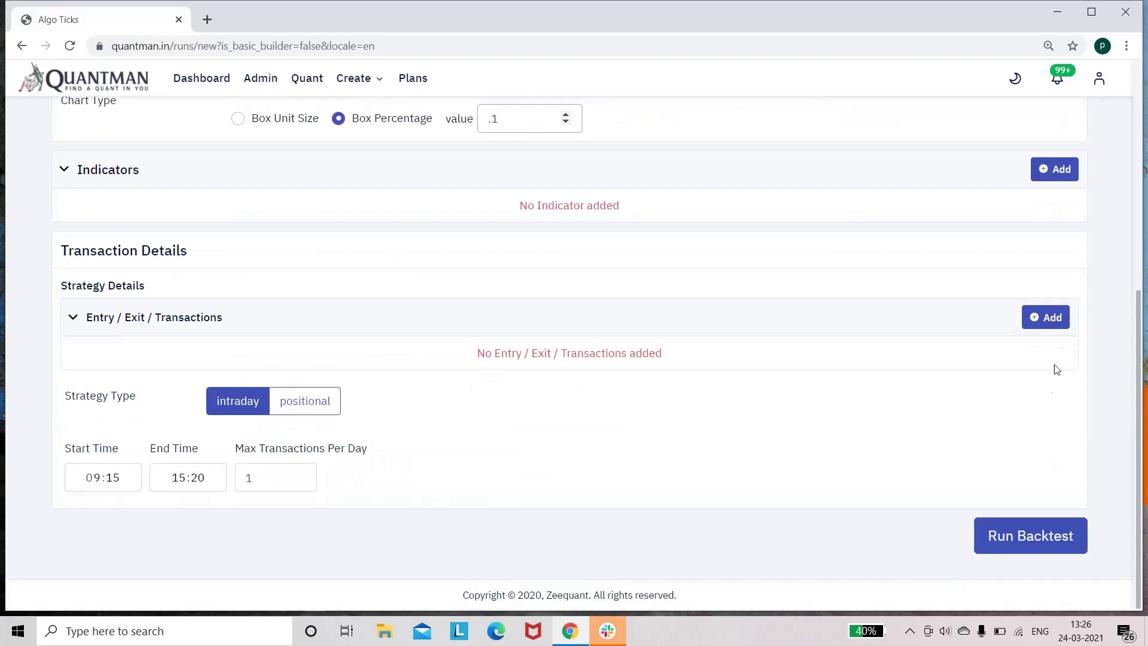
pyautogui.click(1046, 317)
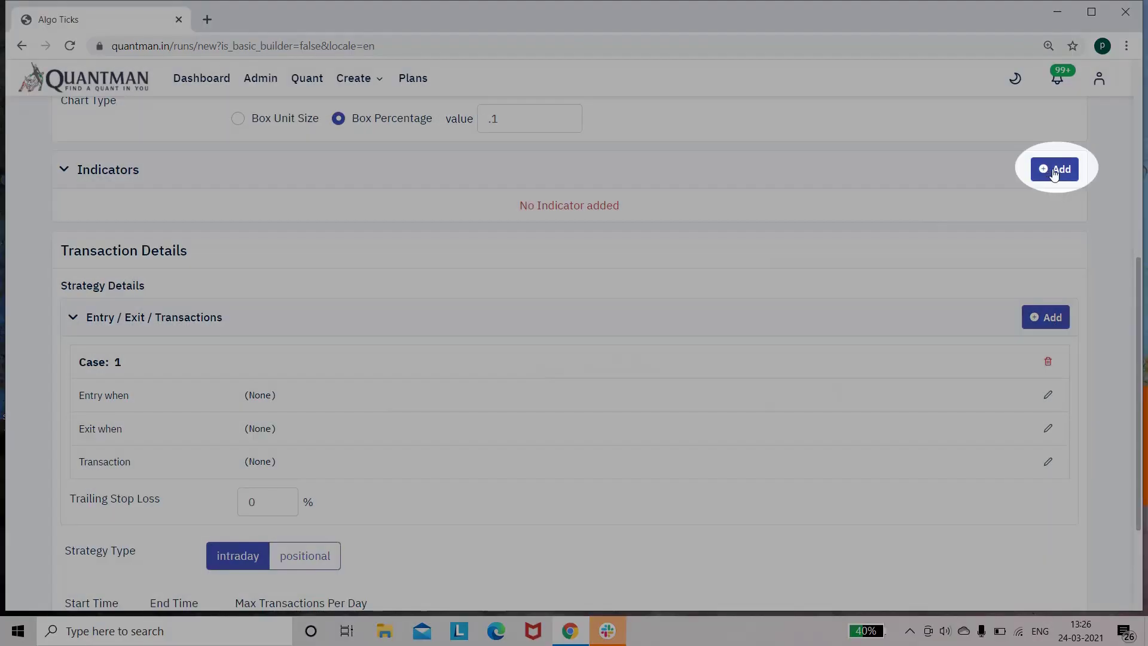
# Add a Renko Bullish Brick indicator with 2 candles and a 3-minute candle interval
pyautogui.click(1054, 170)
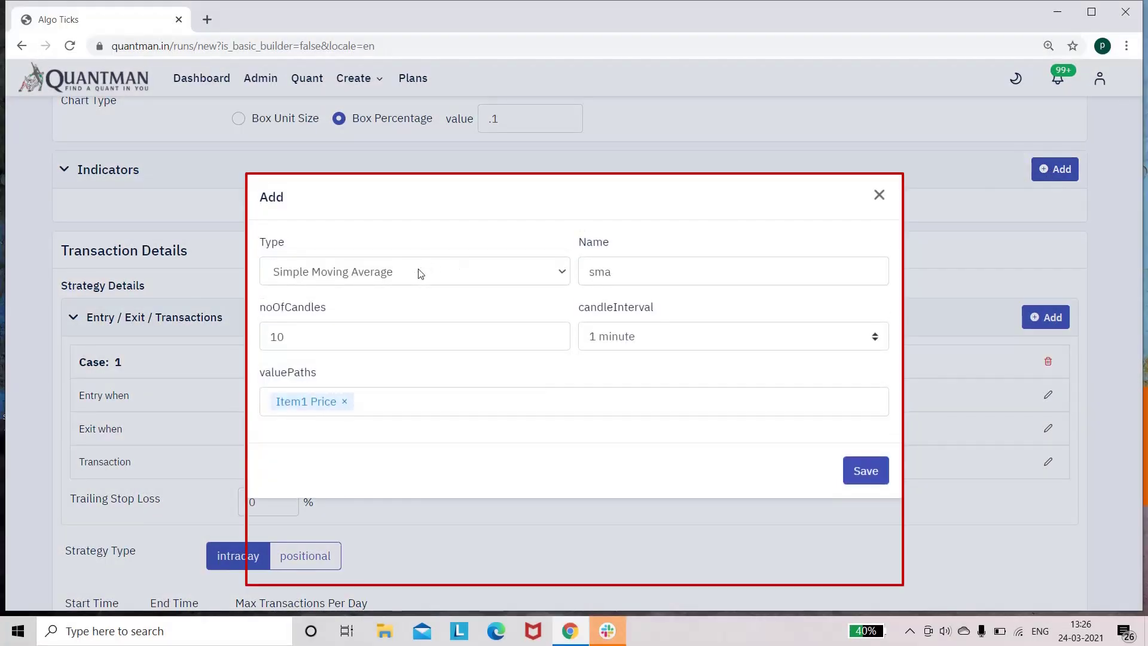
pyautogui.click(420, 273)
pyautogui.write('bu')
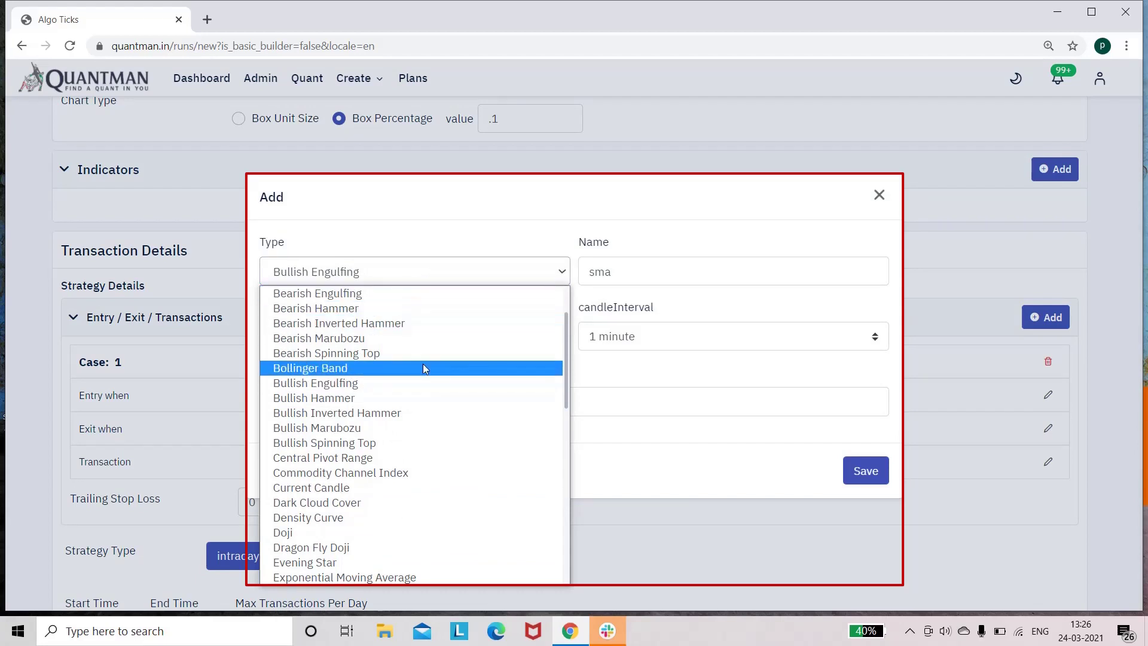
pyautogui.moveTo(565, 368); pyautogui.dragTo(562, 421)
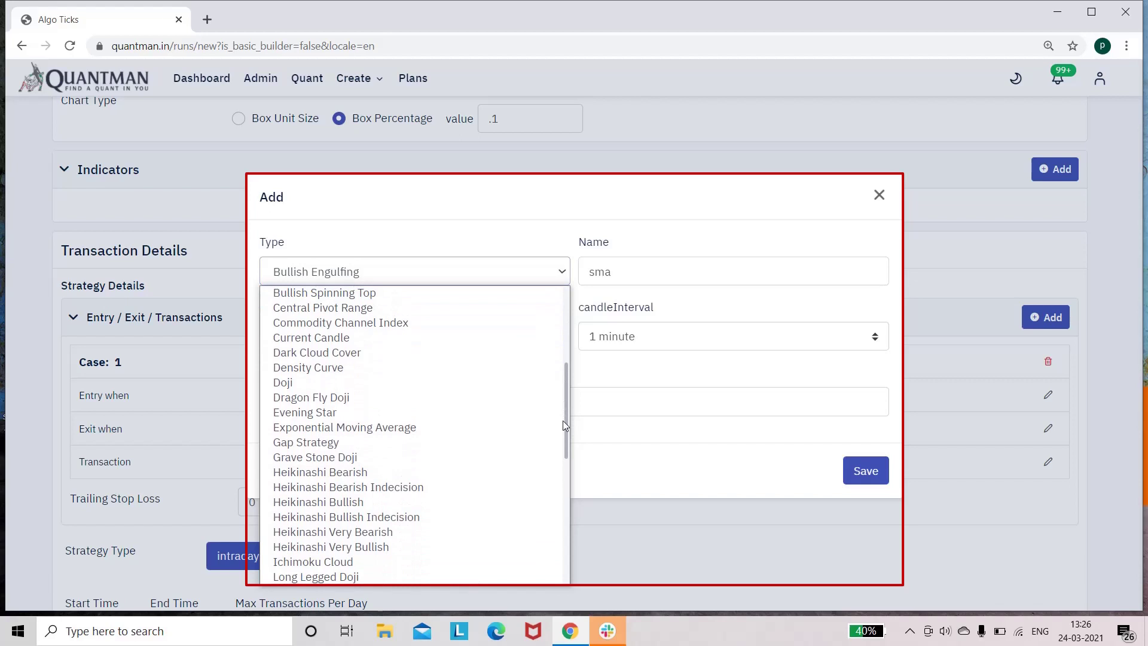
pyautogui.moveTo(561, 421); pyautogui.dragTo(553, 509)
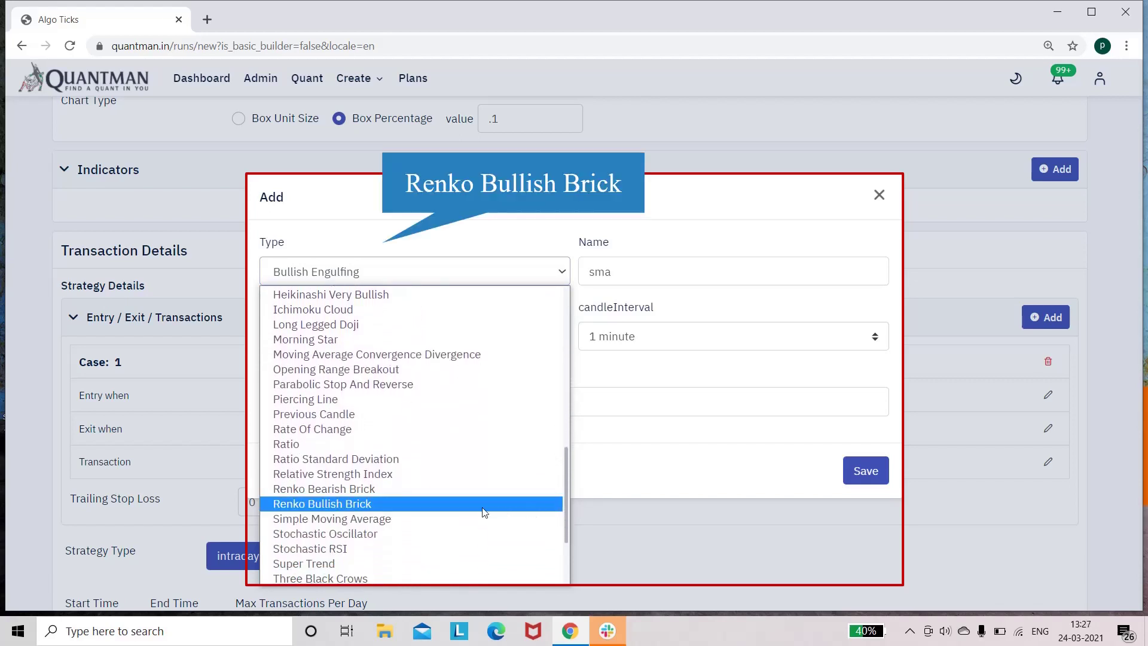
pyautogui.click(467, 509)
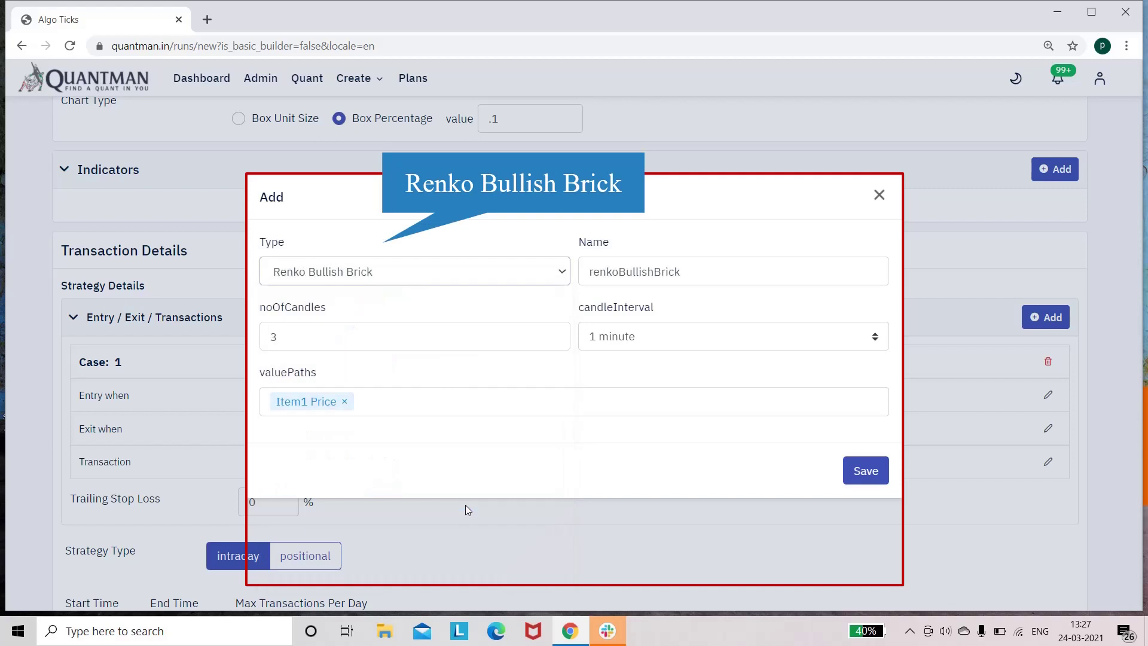
pyautogui.click(352, 340)
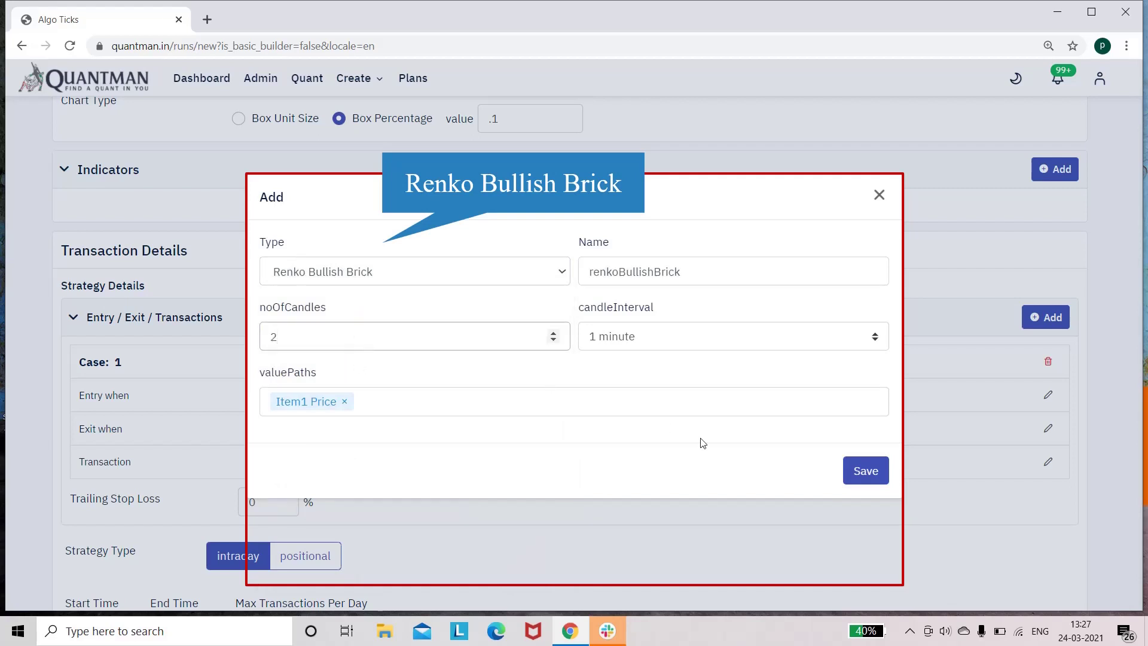
pyautogui.click(680, 348)
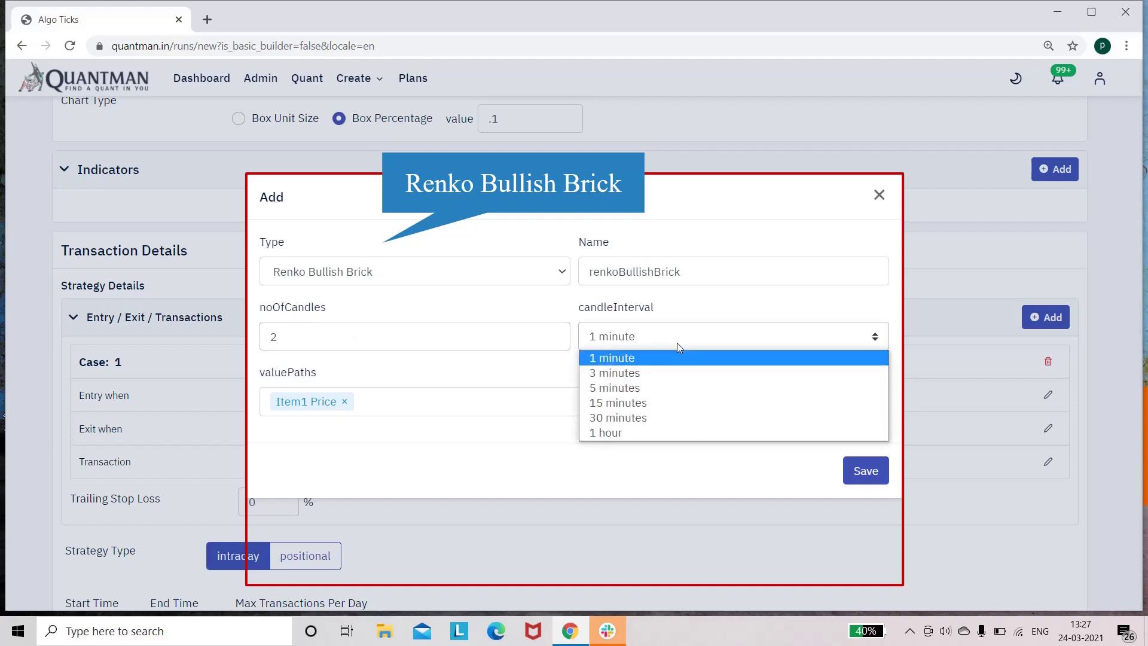
pyautogui.click(642, 377)
pyautogui.click(861, 470)
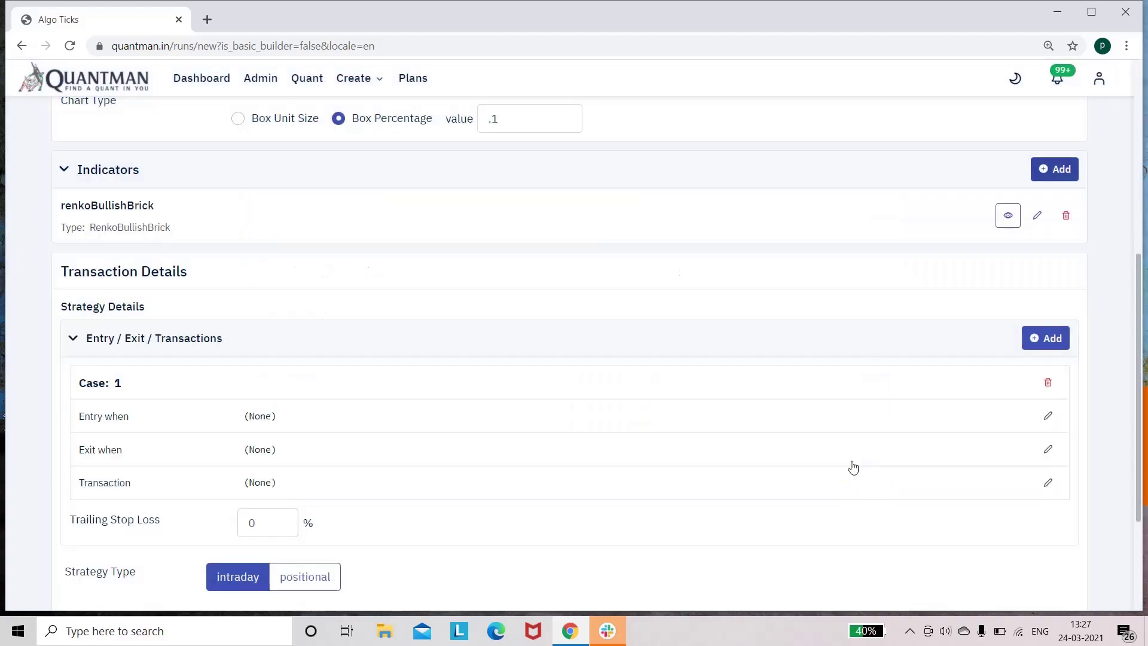
# Define the Renko case's entry condition as Renko Bullish Brick equalTo true and save it
pyautogui.click(1048, 417)
pyautogui.click(337, 317)
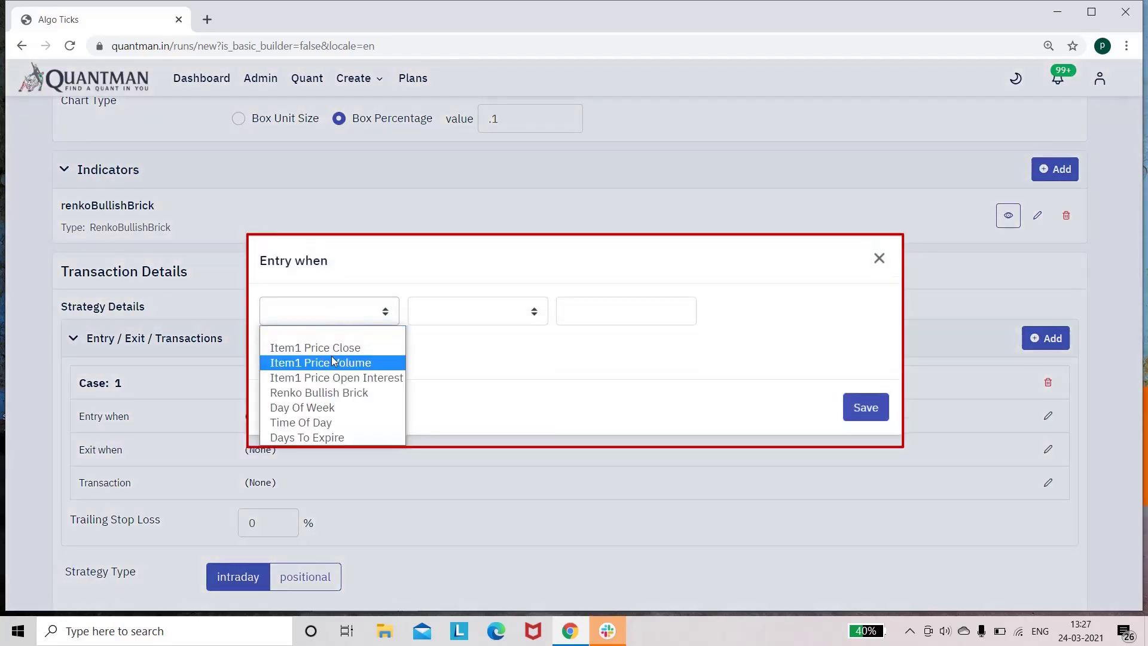
pyautogui.click(345, 394)
pyautogui.click(442, 313)
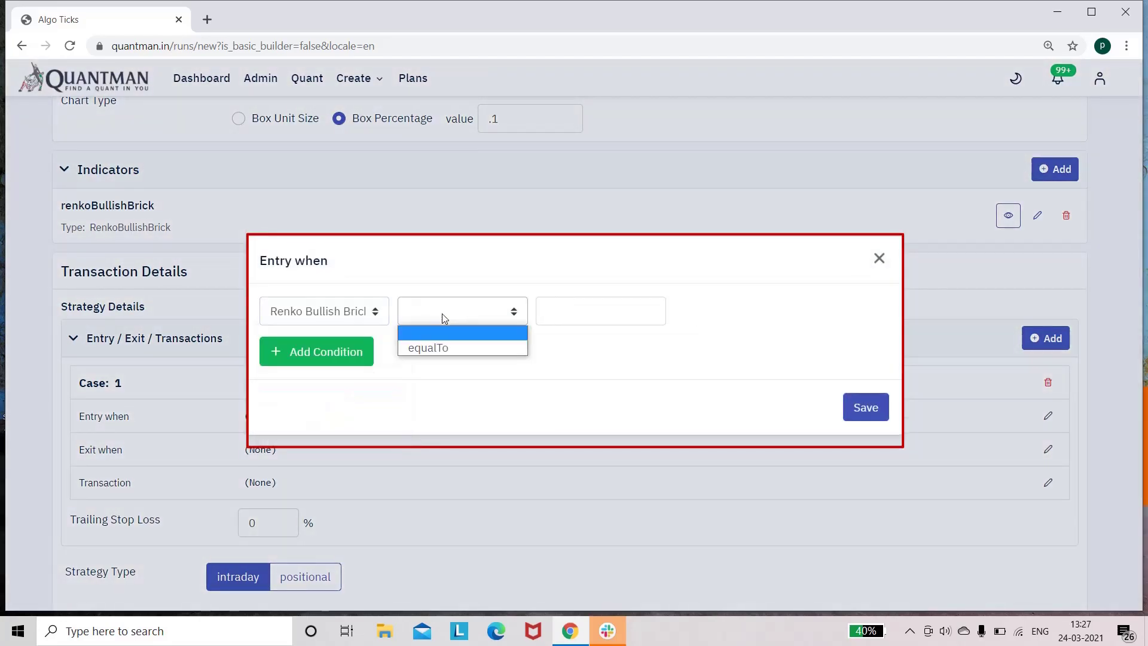
pyautogui.click(440, 348)
pyautogui.click(609, 299)
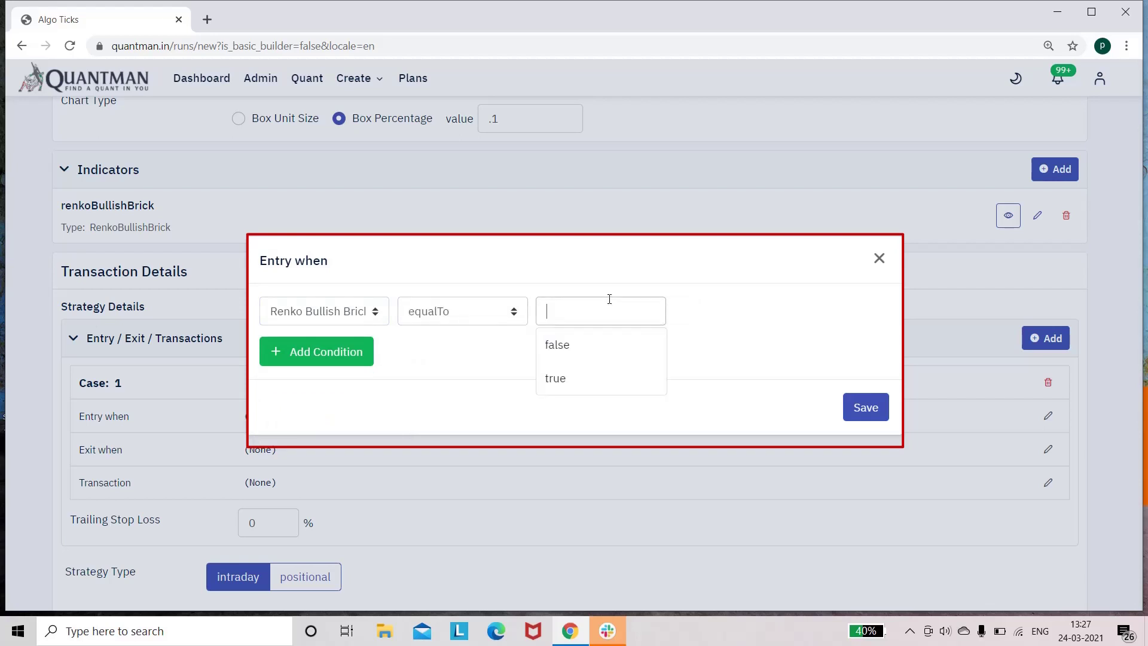
pyautogui.click(556, 378)
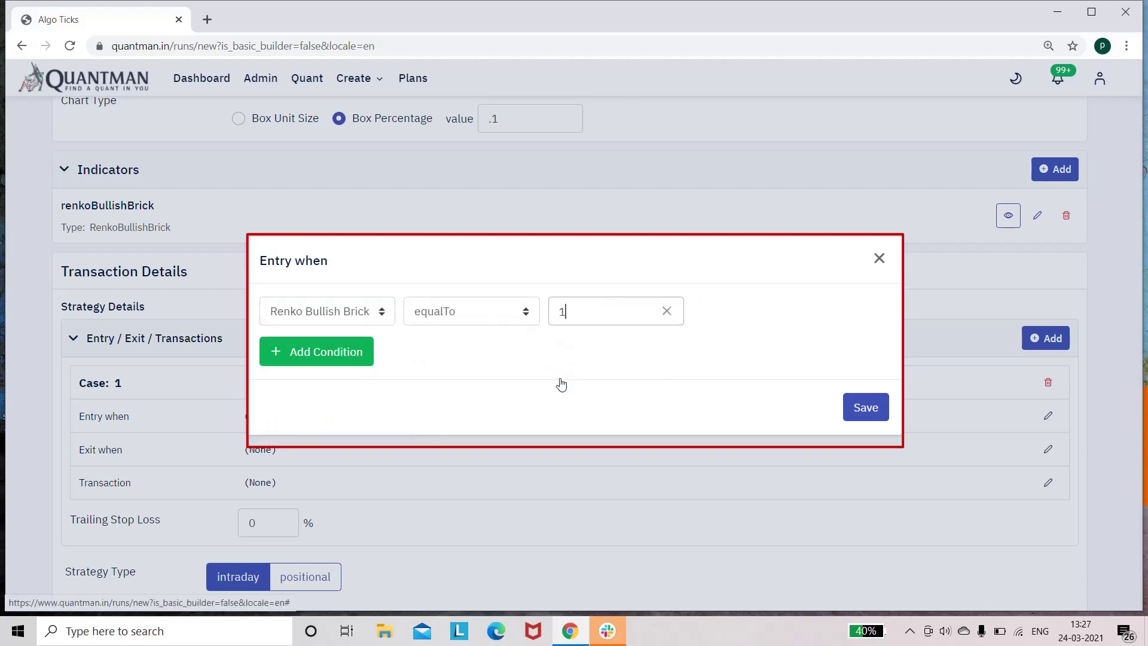
pyautogui.click(884, 398)
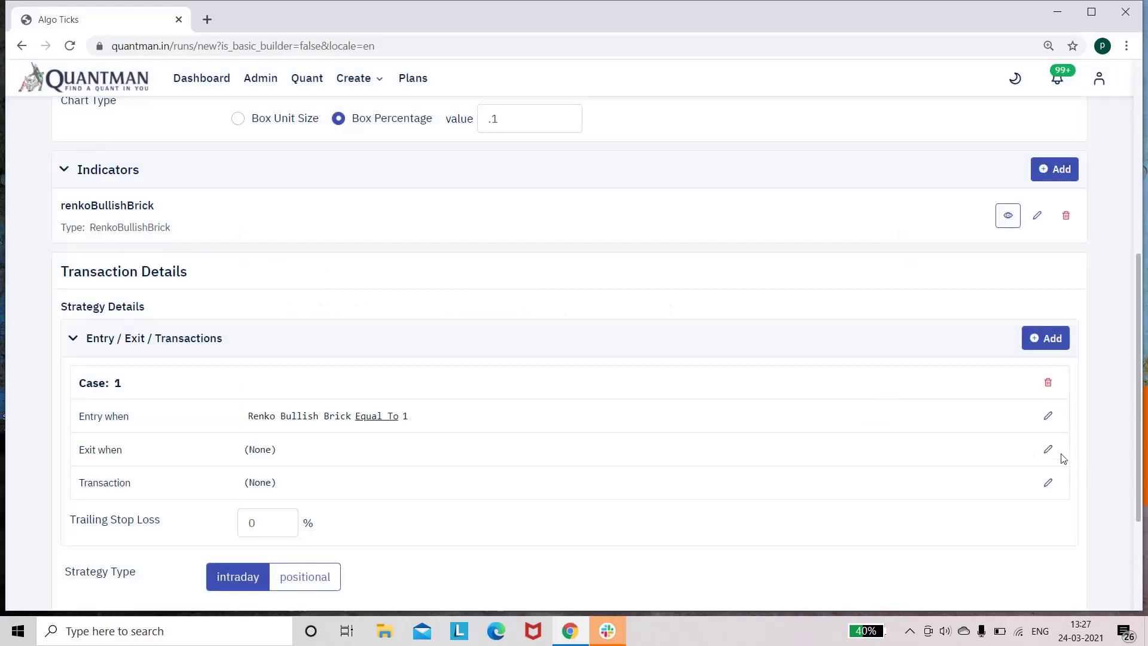
# Define the Renko case's exit condition as Stop Loss isAbove 0.3 and save it
pyautogui.click(1048, 449)
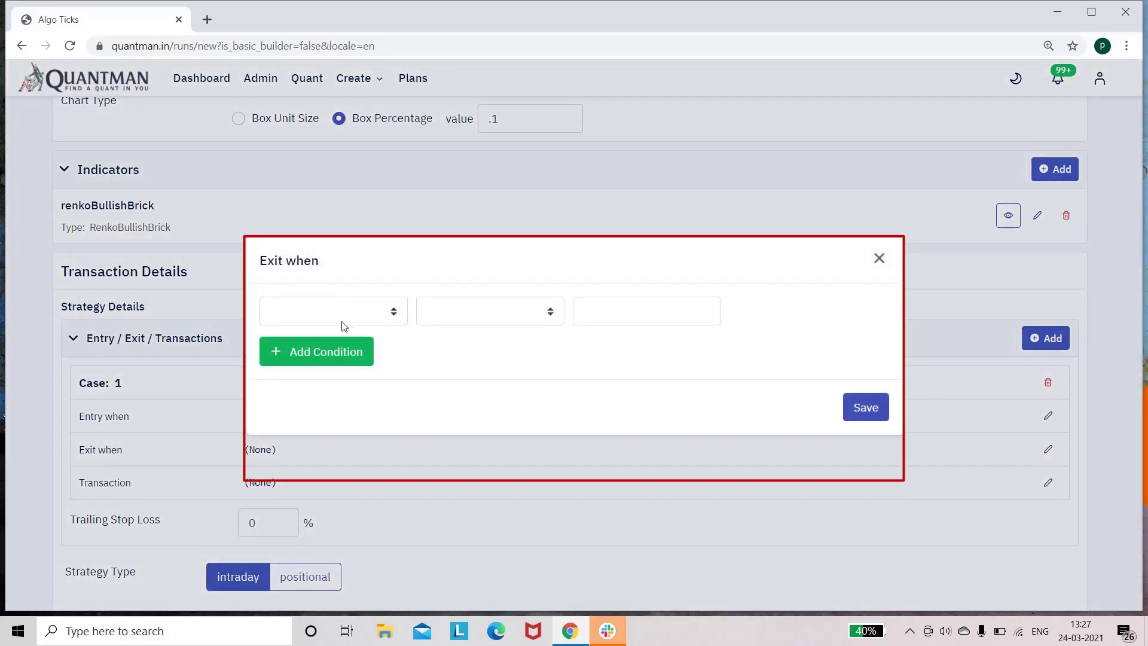
pyautogui.click(342, 321)
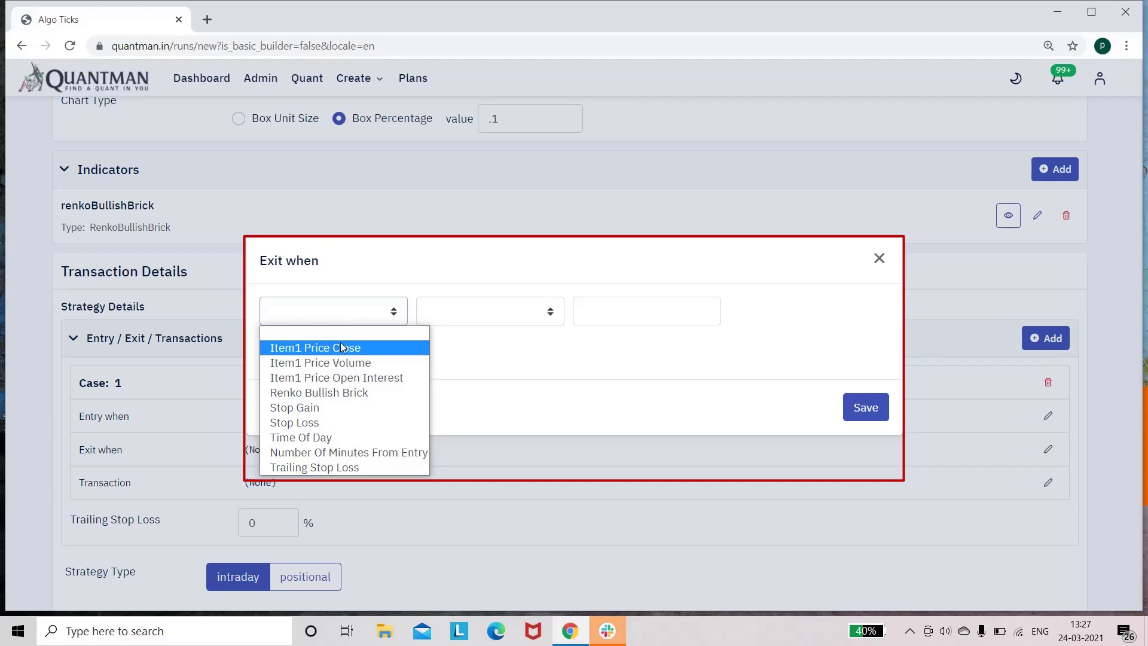
pyautogui.click(325, 423)
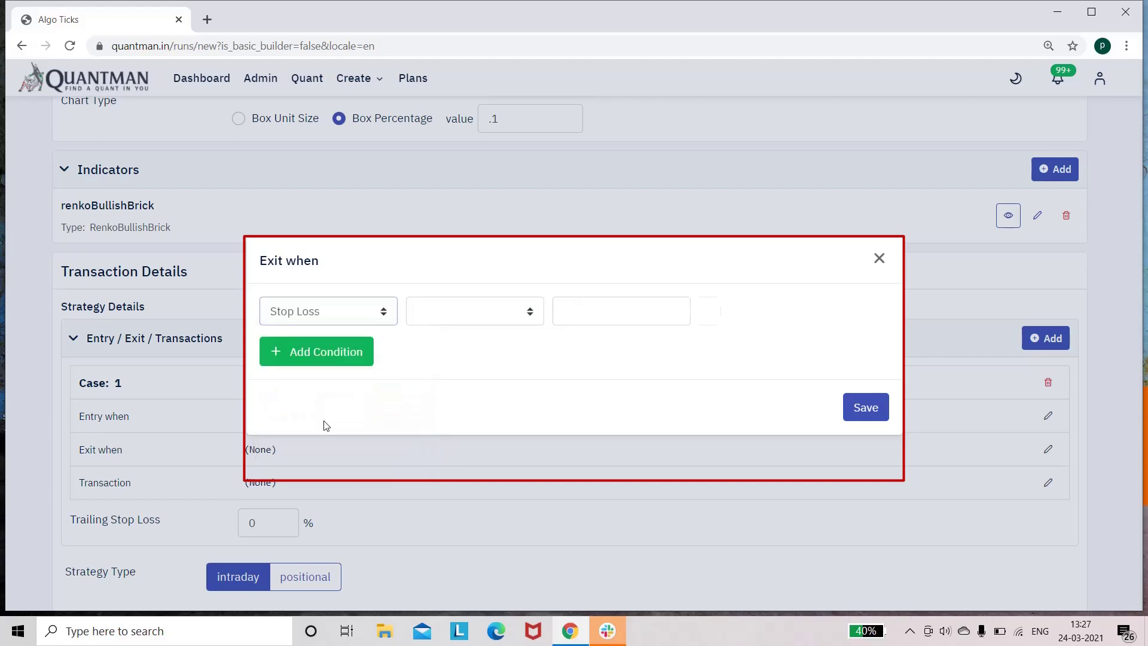
pyautogui.click(466, 315)
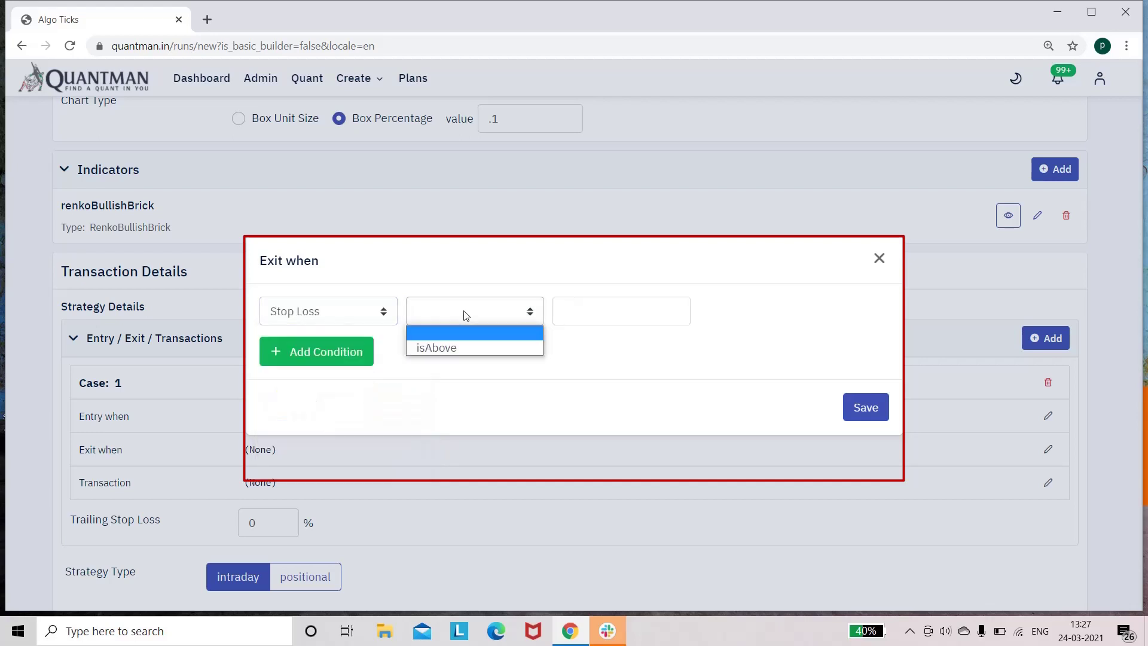
pyautogui.click(456, 343)
pyautogui.click(610, 310)
pyautogui.write('0')
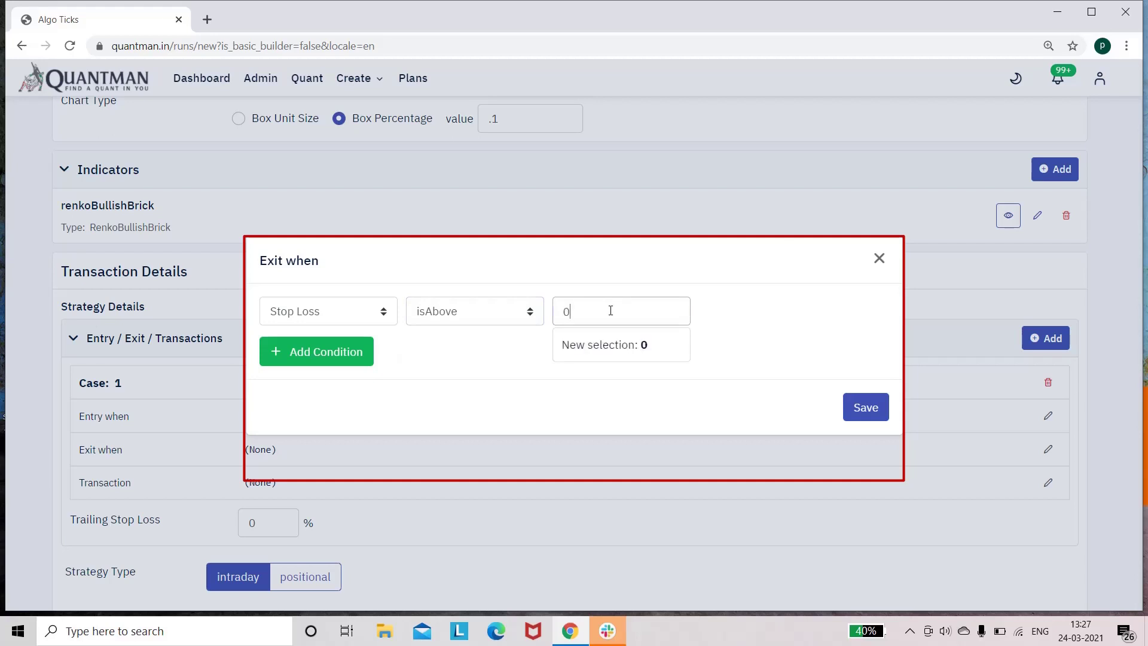
pyautogui.write('.3')
pyautogui.click(622, 343)
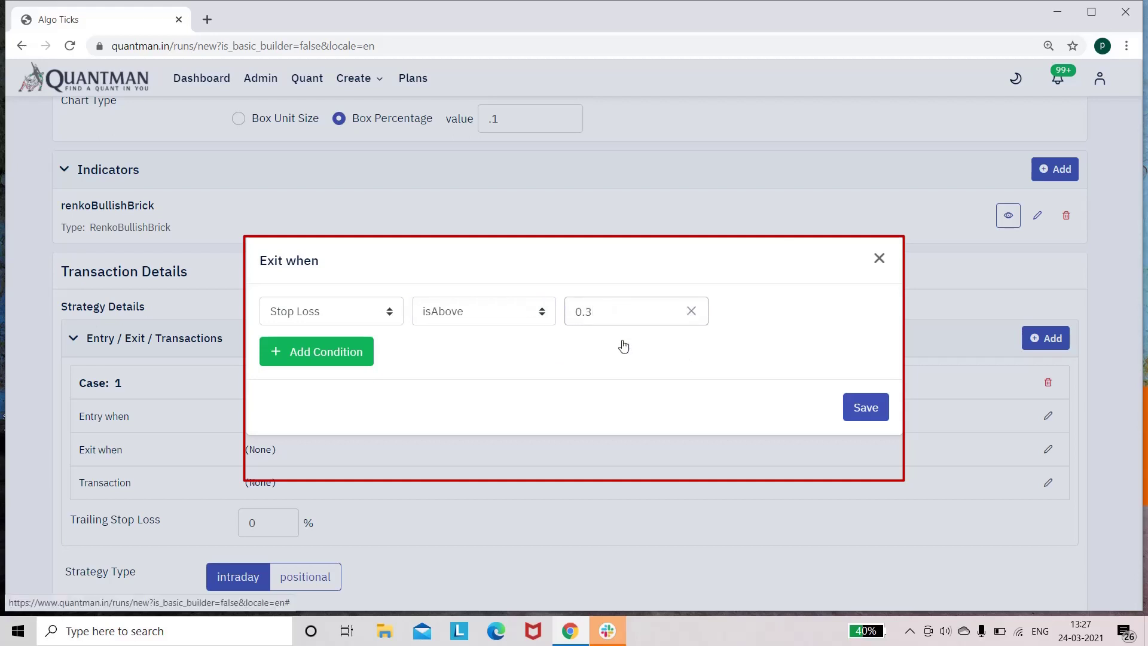
pyautogui.click(867, 419)
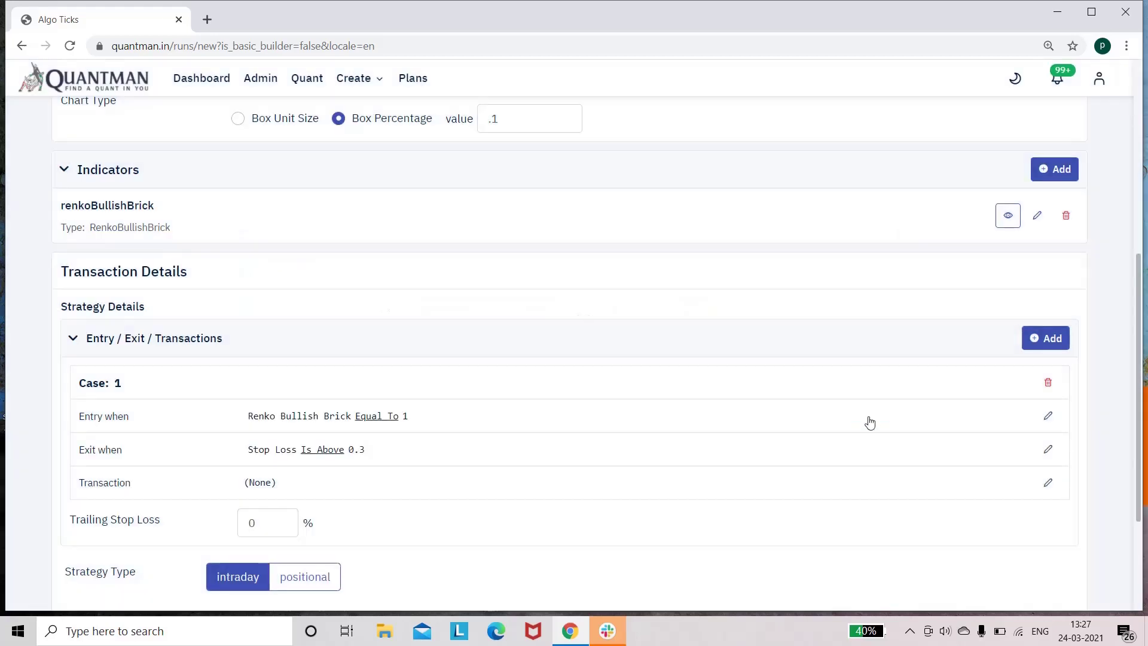
# Set the Renko case's transaction to buy 1 lot of futures and save it
pyautogui.click(1047, 482)
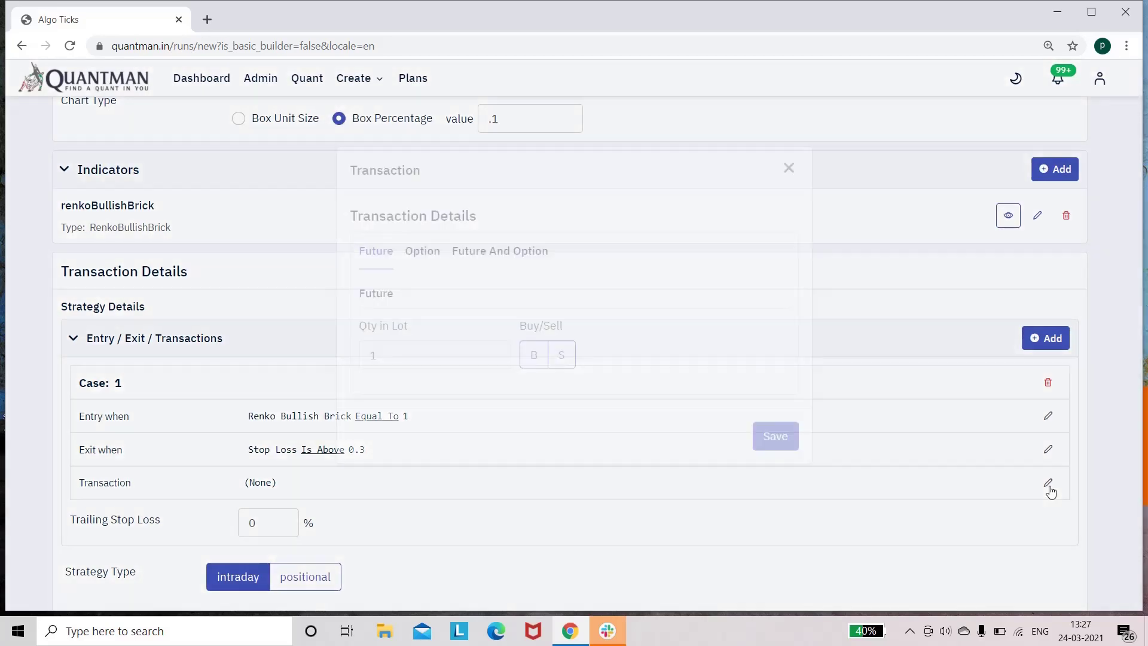
pyautogui.click(545, 385)
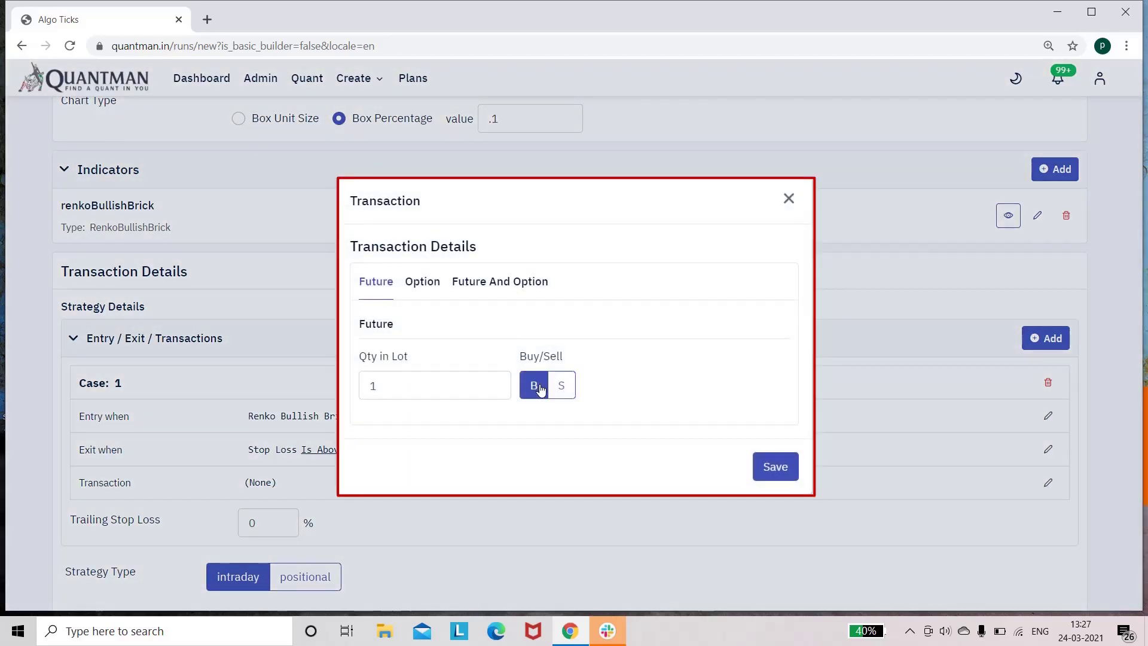
pyautogui.click(777, 468)
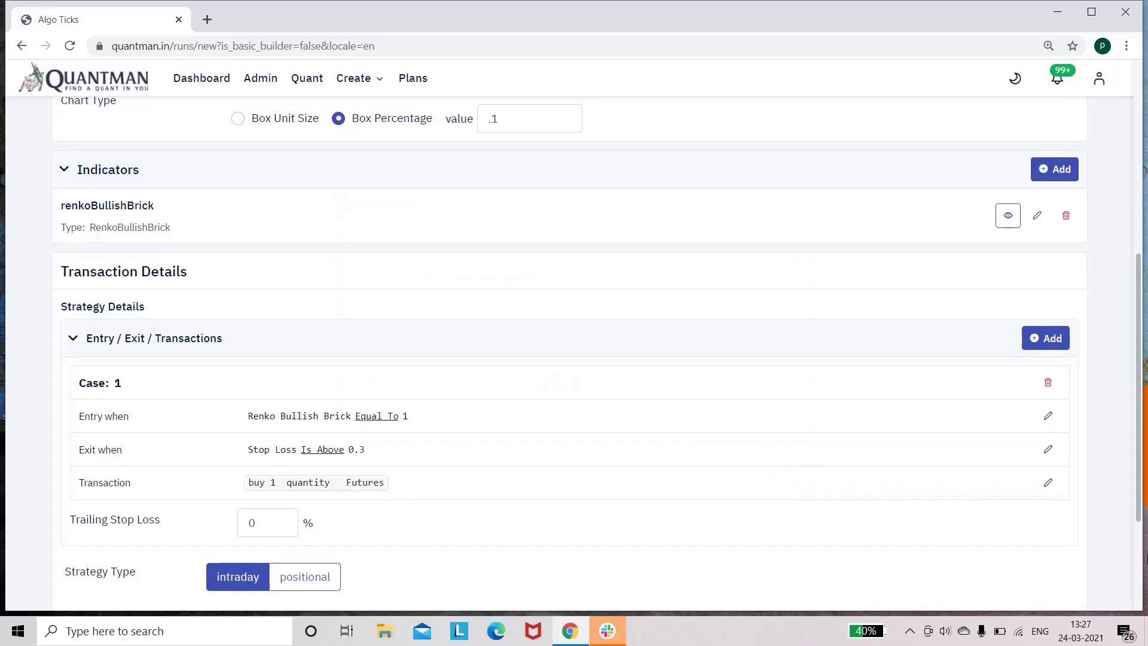
pyautogui.scroll(-5, 1139, 566)
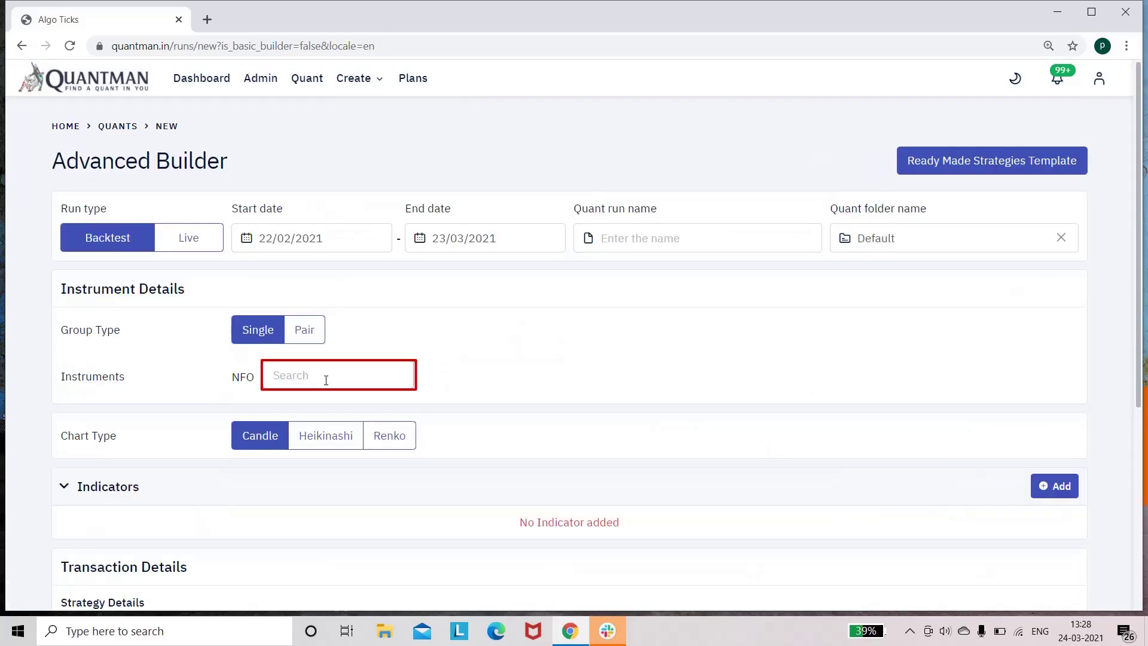
# Add BANKNIFTY (FUT) as the instrument of the new candle-chart strategy
pyautogui.write('bankni')
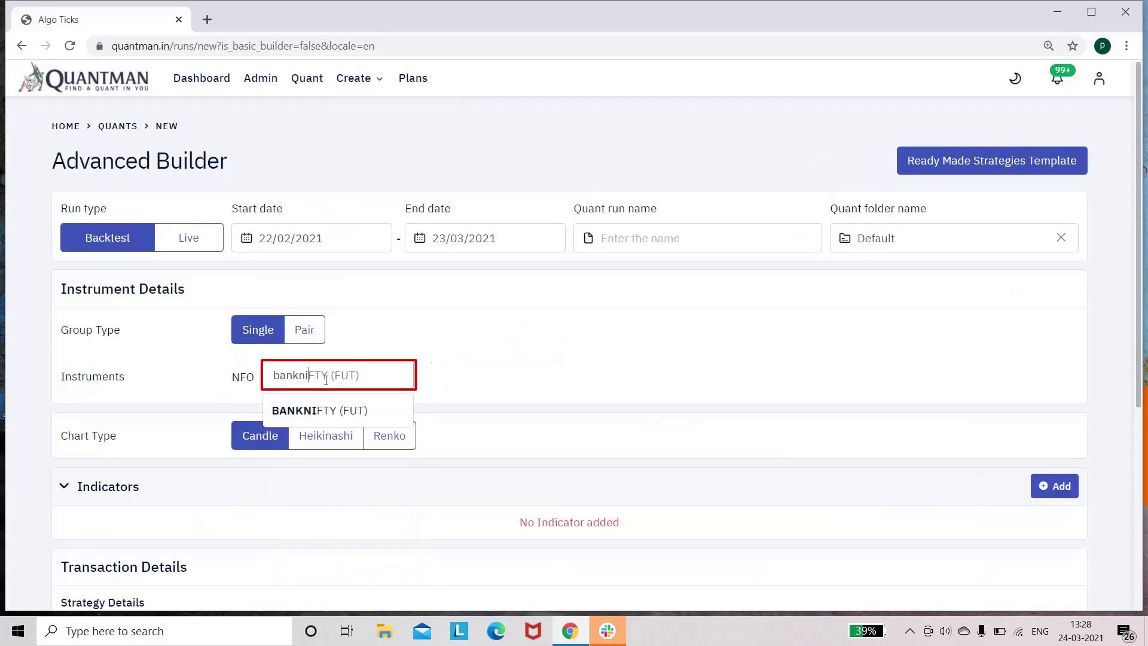
pyautogui.write('fty')
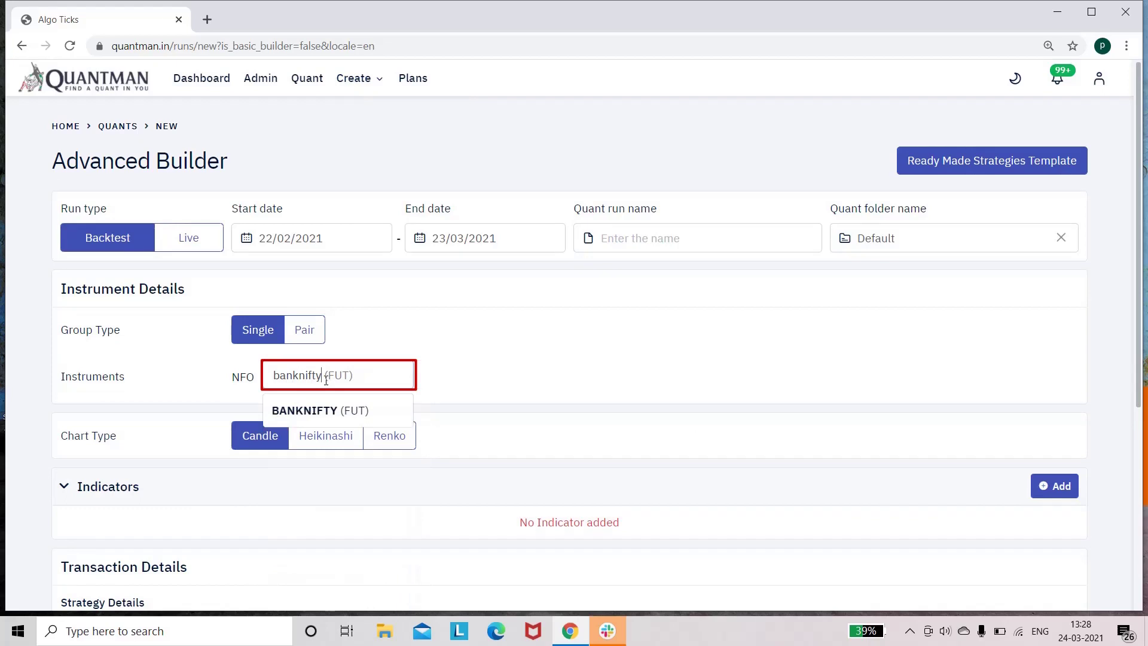
pyautogui.click(336, 412)
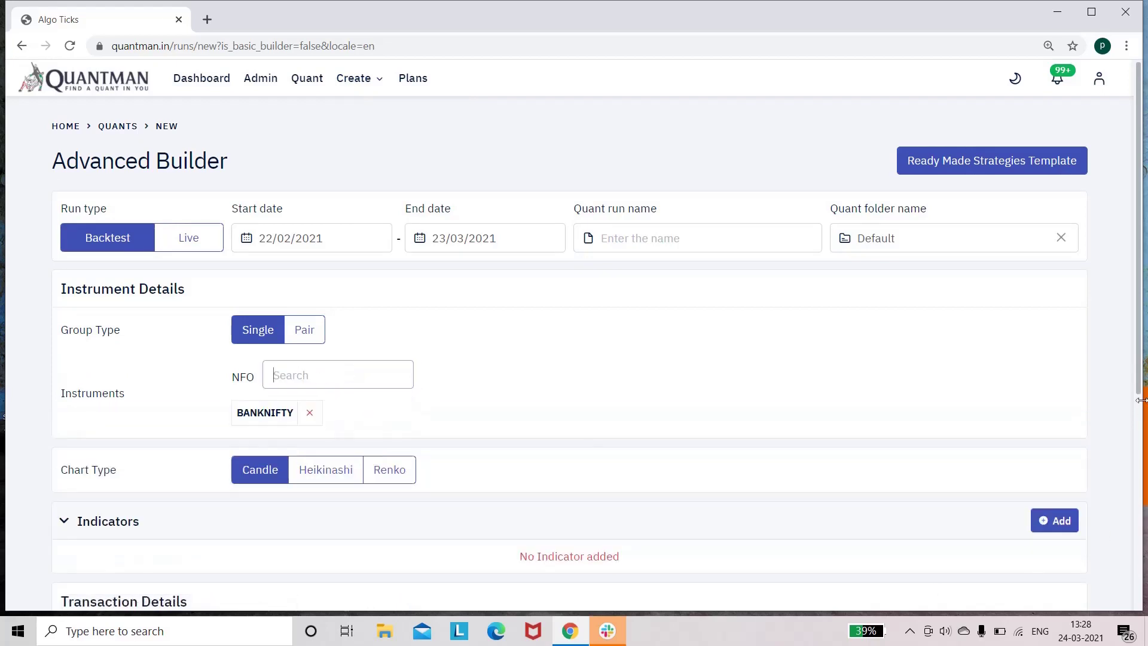
# Add a case to the BANKNIFTY candle strategy with the entry condition Time Of Day equalTo 09:20 and save it
pyautogui.moveTo(1138, 381); pyautogui.dragTo(1138, 551)
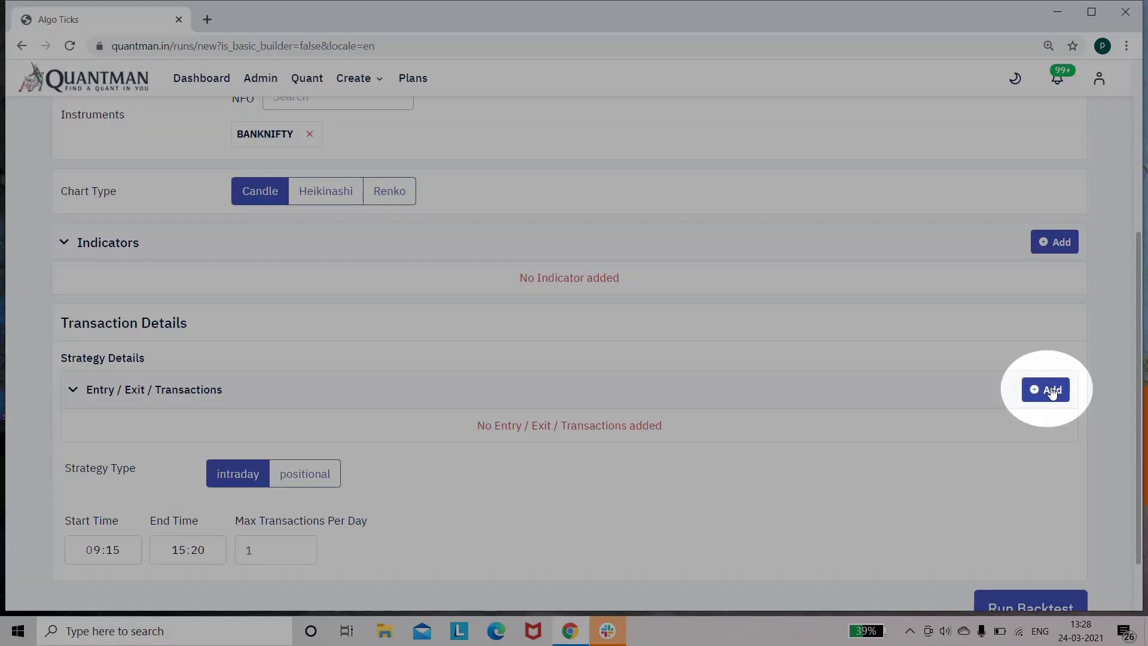
pyautogui.click(1052, 390)
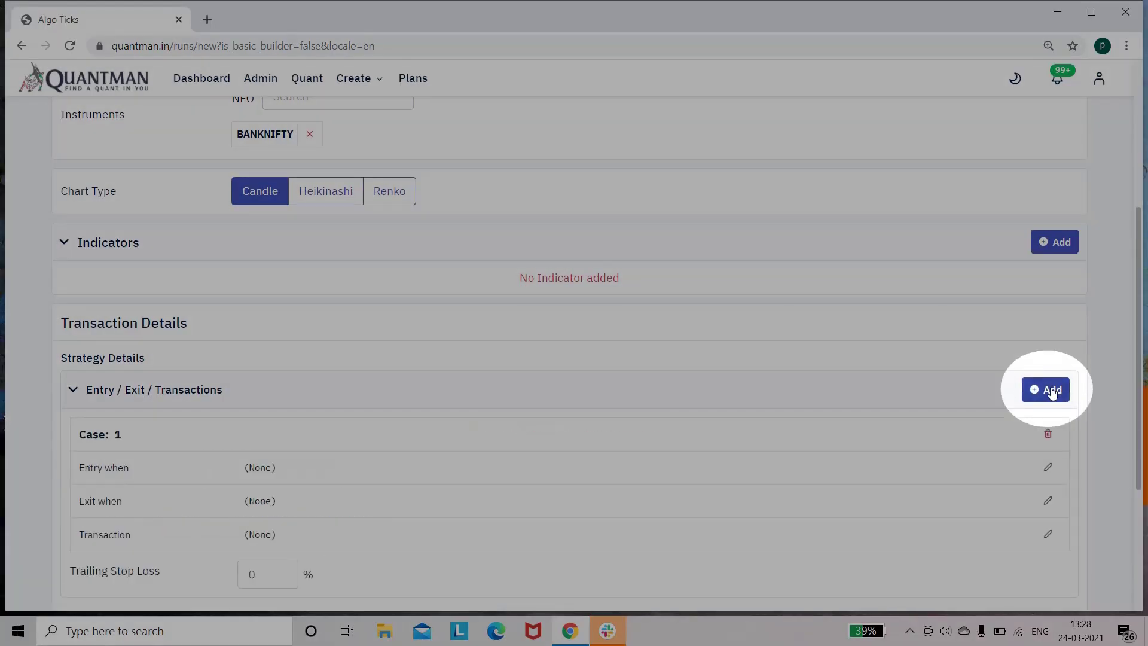
pyautogui.click(1048, 469)
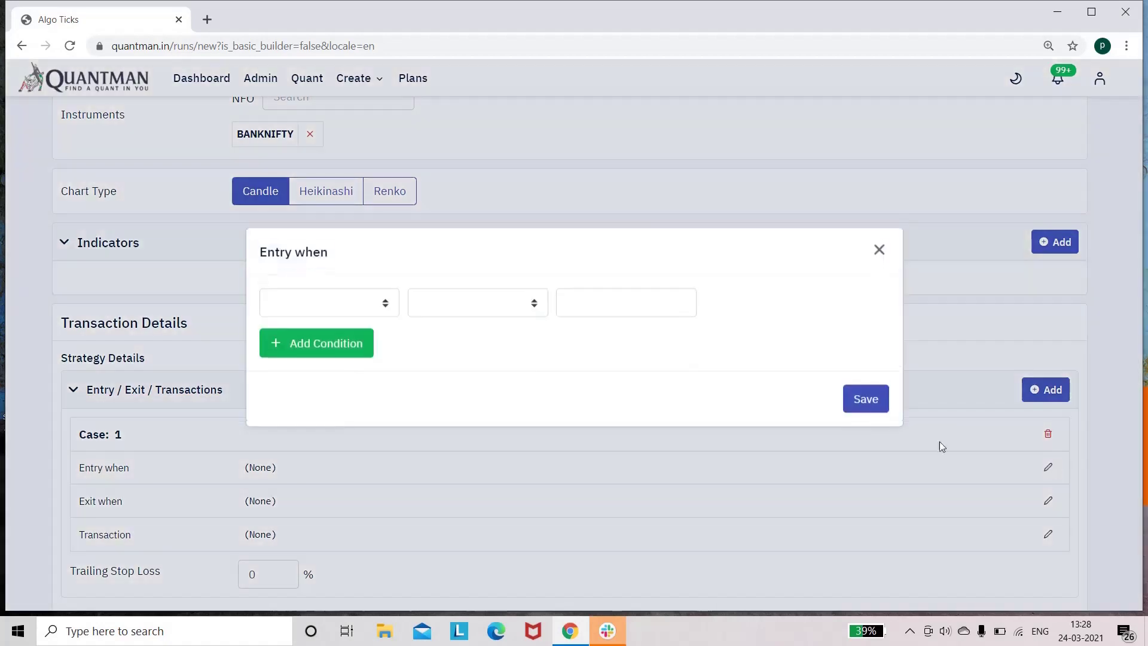
pyautogui.click(346, 312)
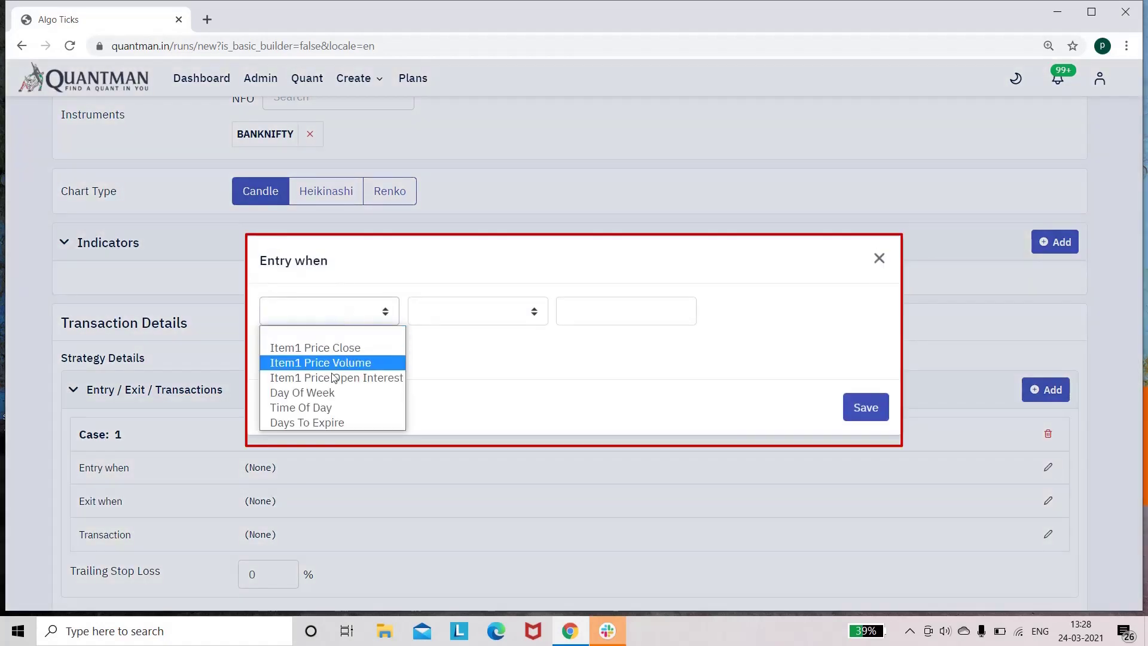
pyautogui.click(329, 407)
pyautogui.click(407, 311)
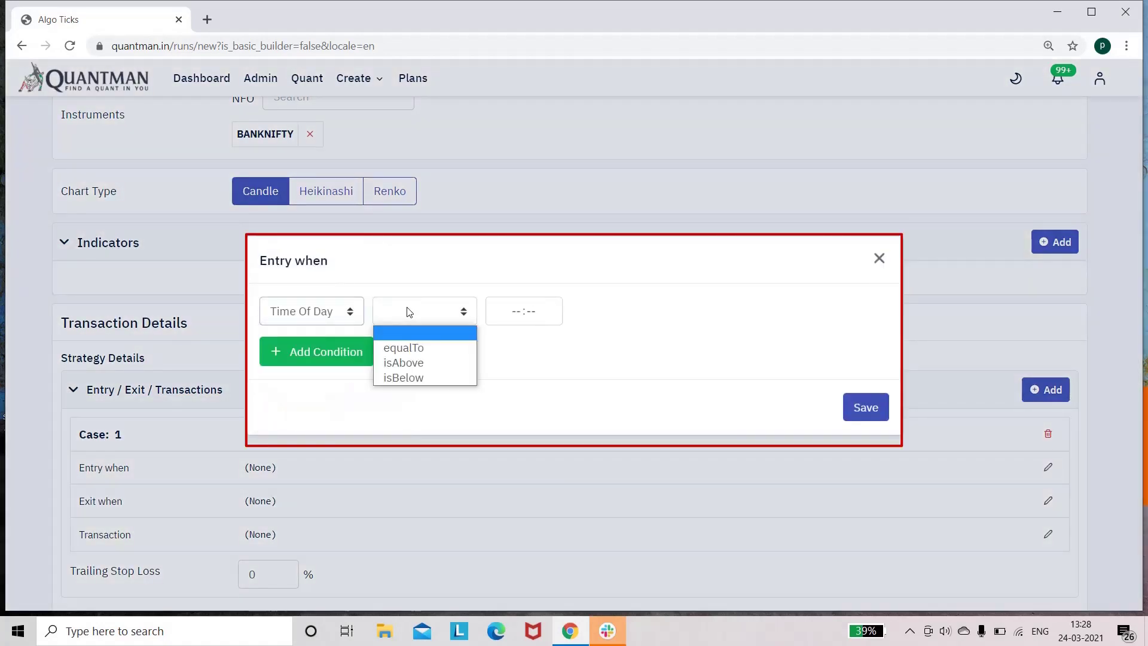
pyautogui.click(412, 348)
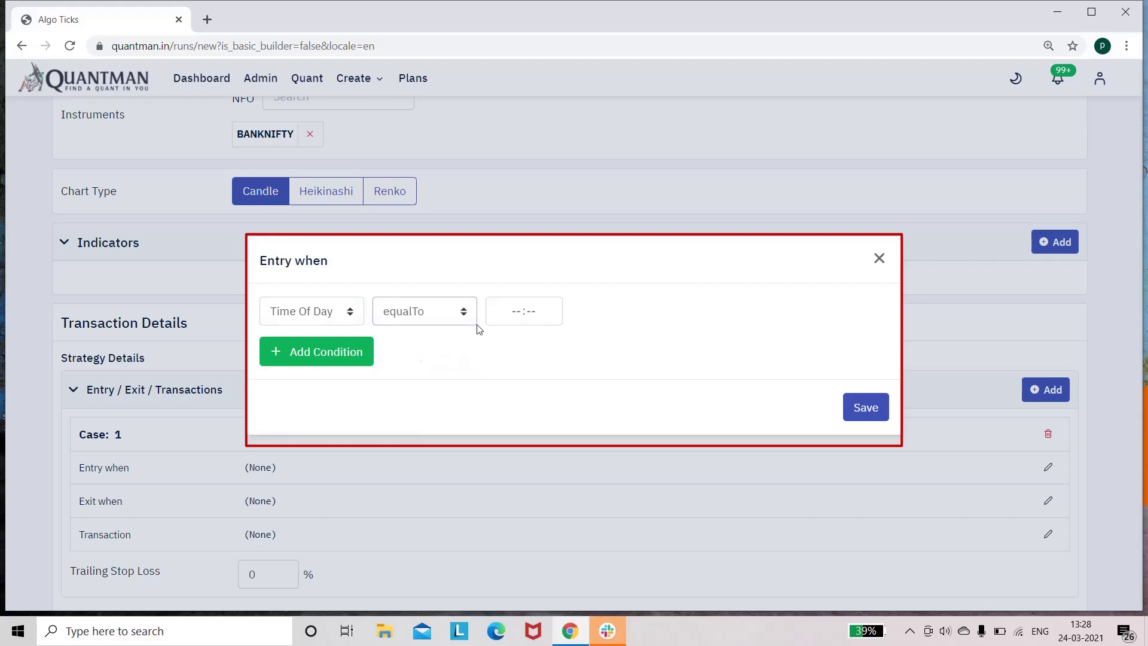
pyautogui.click(512, 312)
pyautogui.write('09:20')
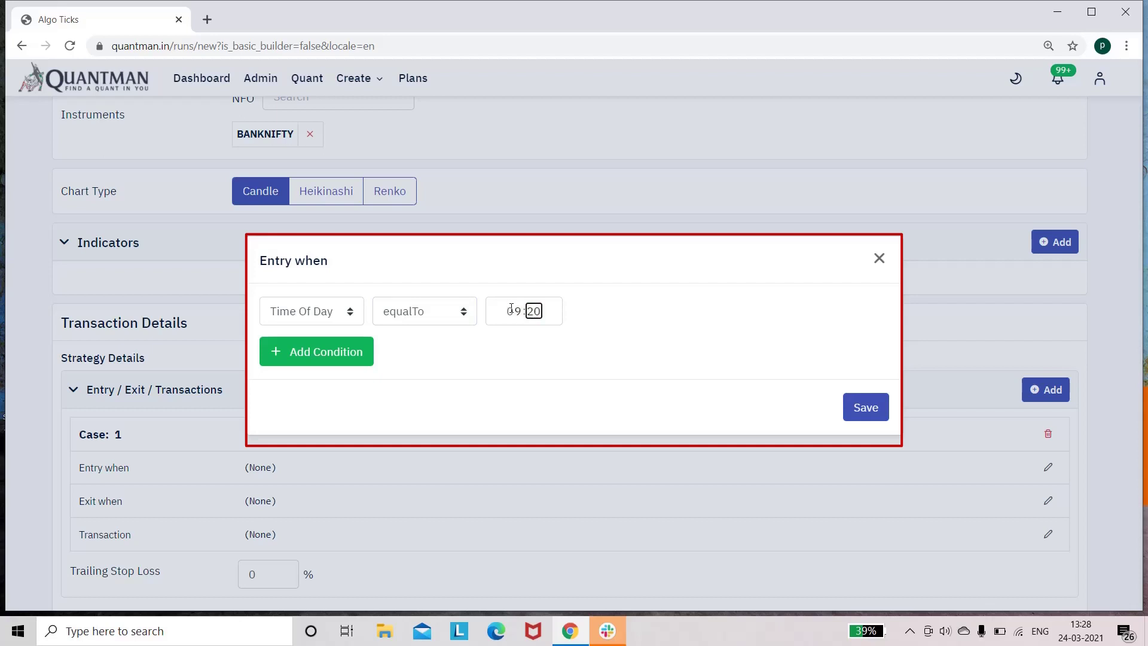
pyautogui.click(864, 409)
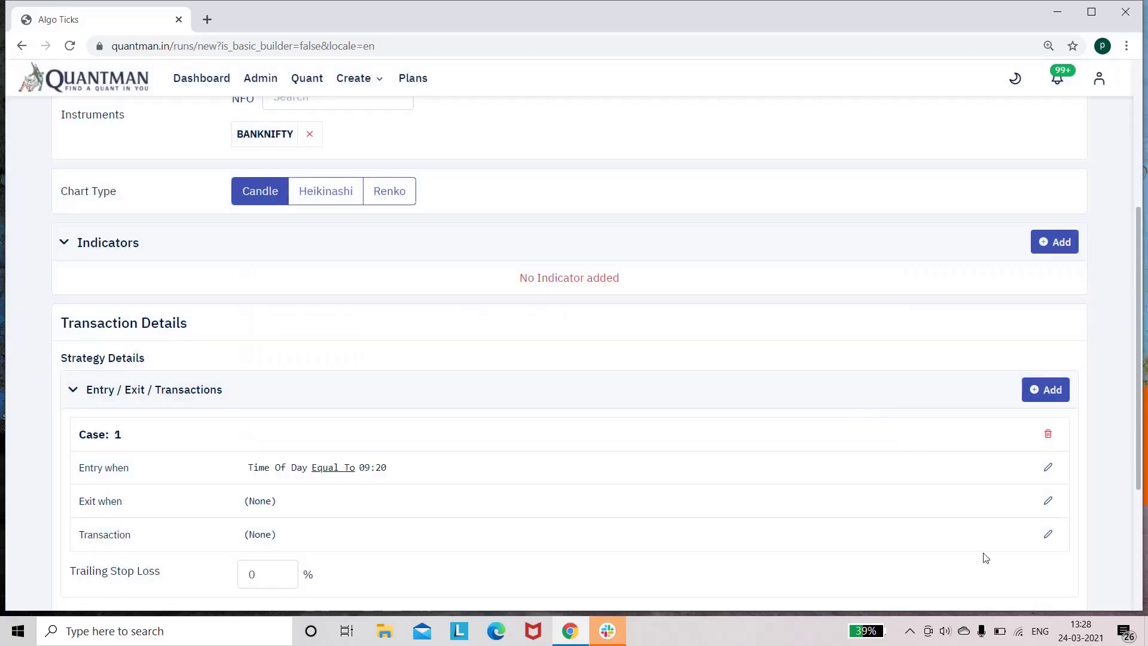
# Extend the case's entry rule with an AND condition of Day Of Week equalTo Wednesday and save it
pyautogui.click(1047, 468)
pyautogui.click(333, 370)
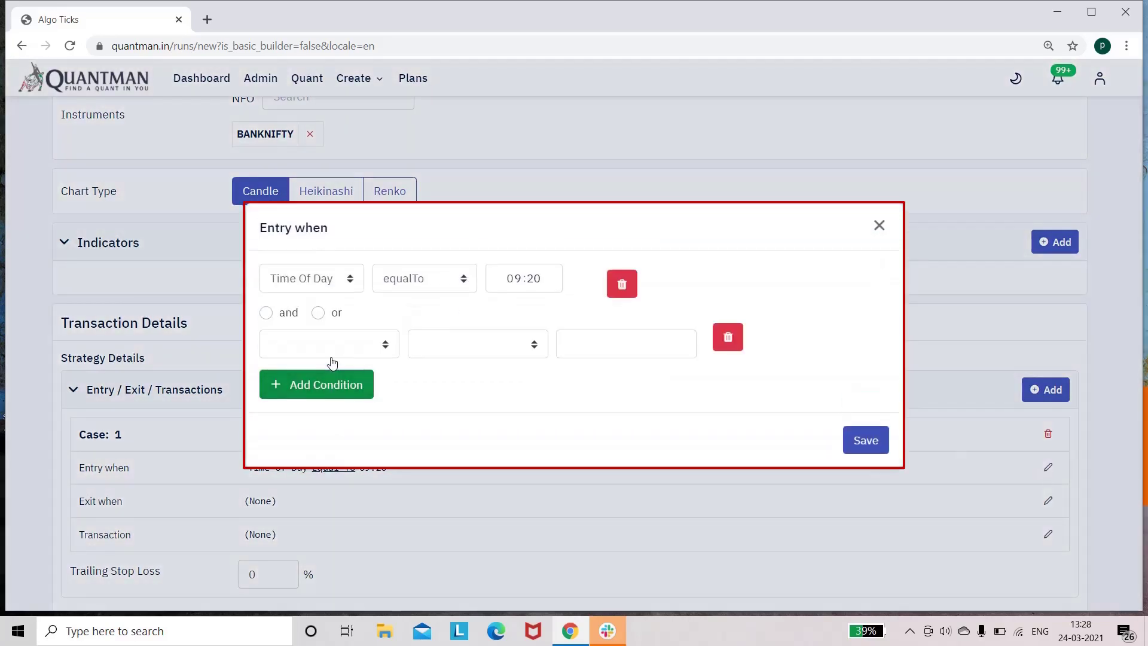
pyautogui.click(267, 314)
pyautogui.click(322, 345)
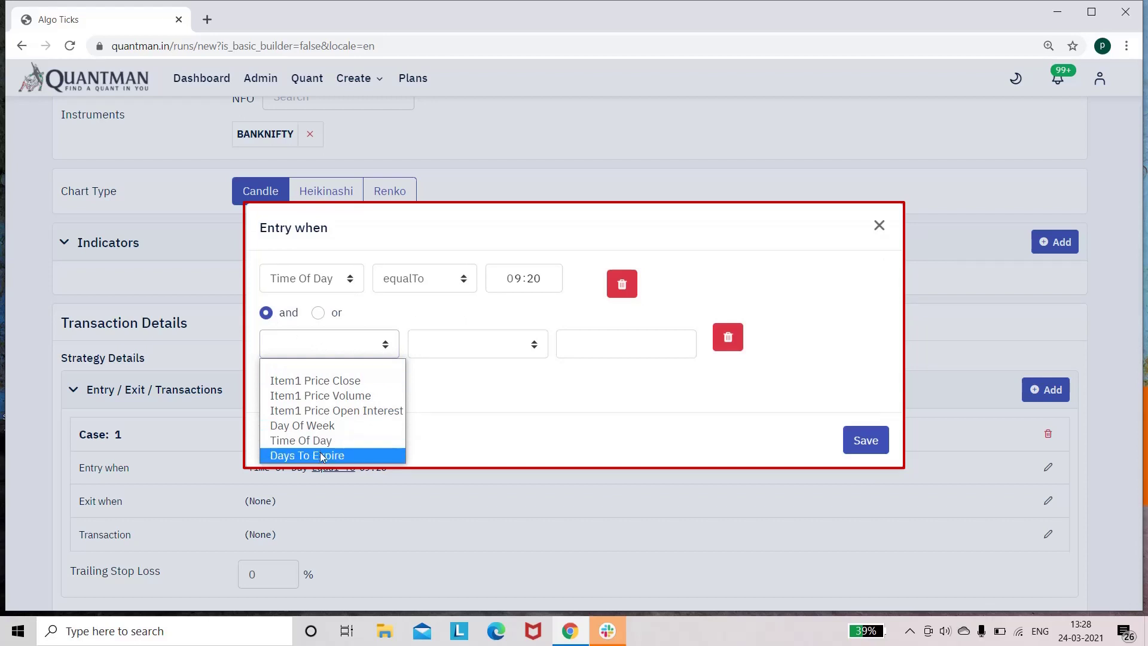
pyautogui.click(326, 425)
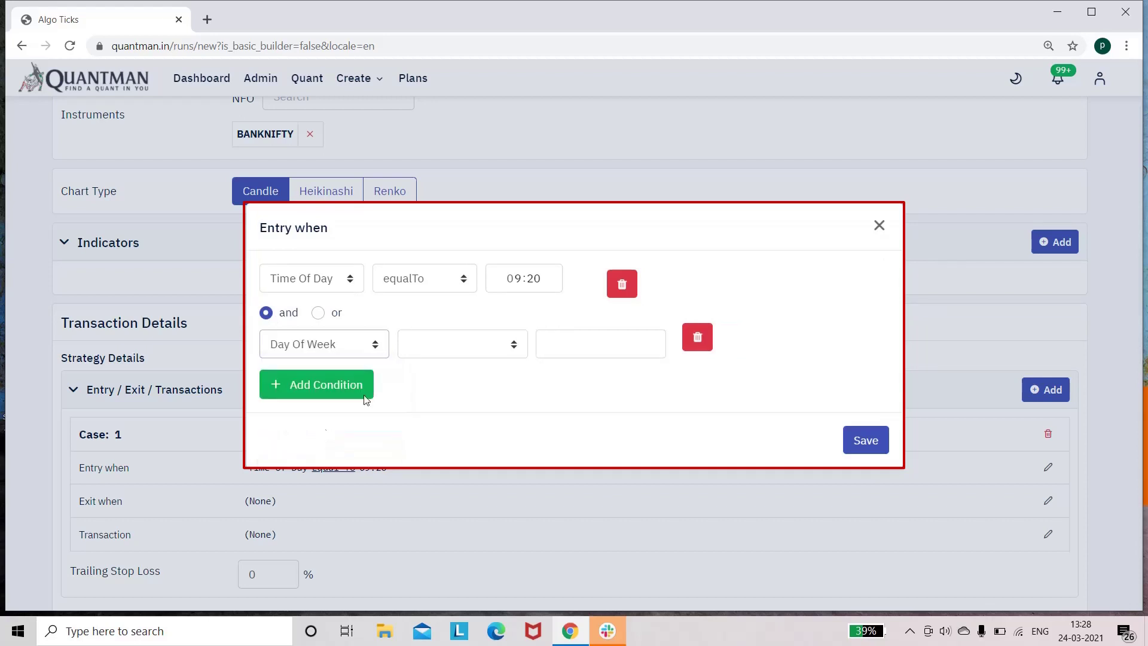
pyautogui.click(440, 358)
pyautogui.click(435, 381)
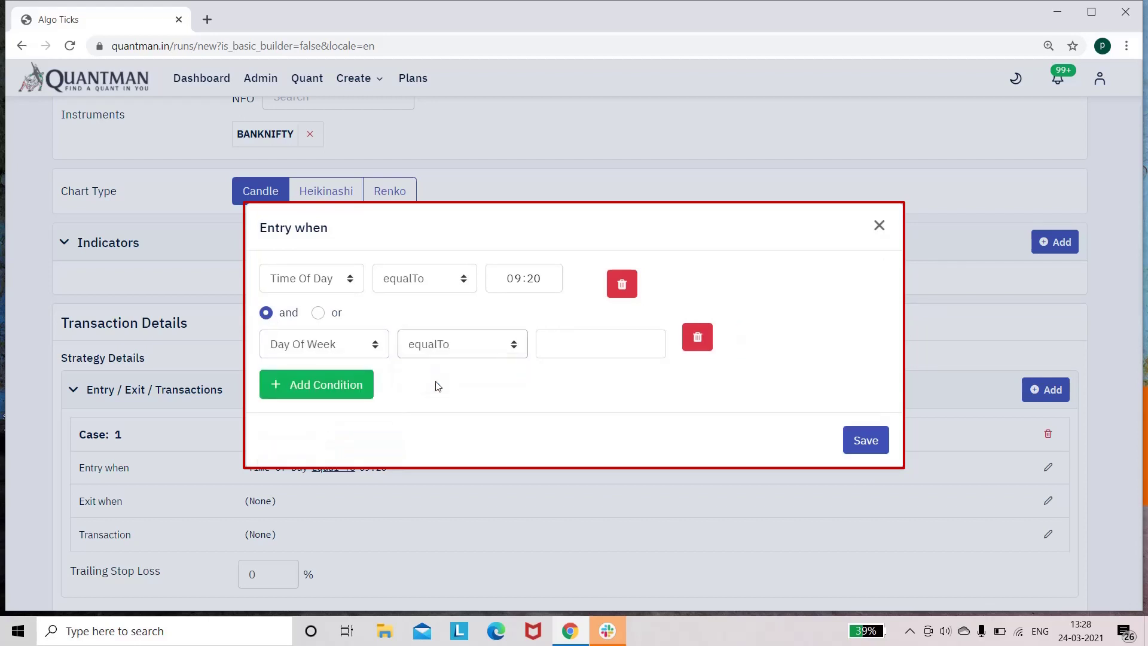
pyautogui.click(560, 337)
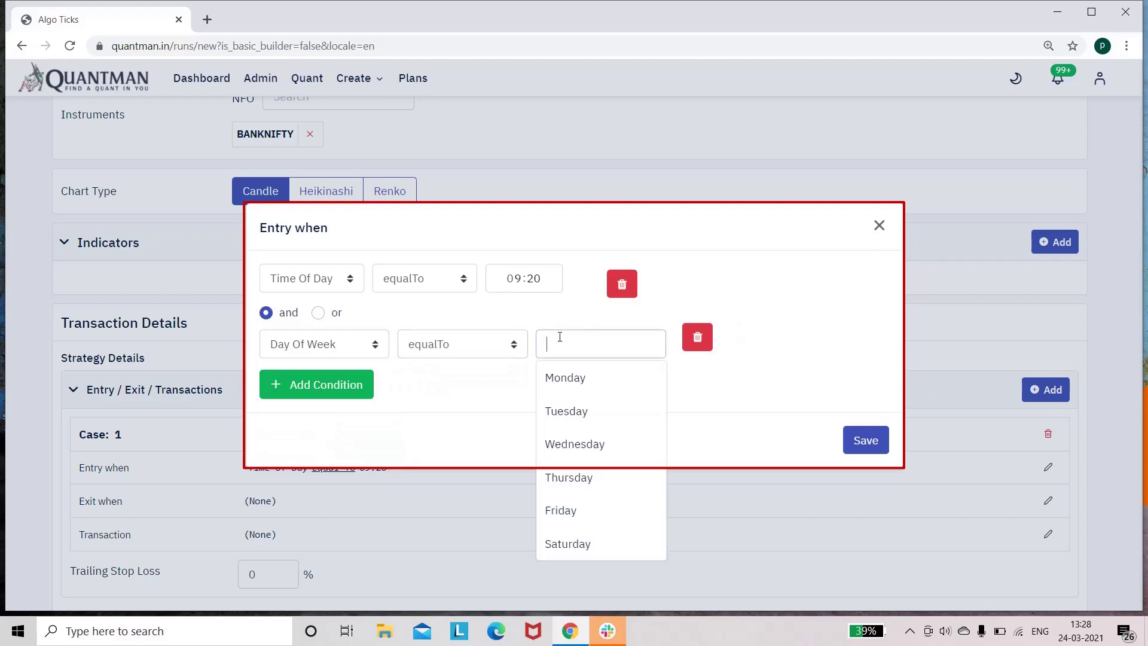
pyautogui.click(607, 446)
pyautogui.click(857, 452)
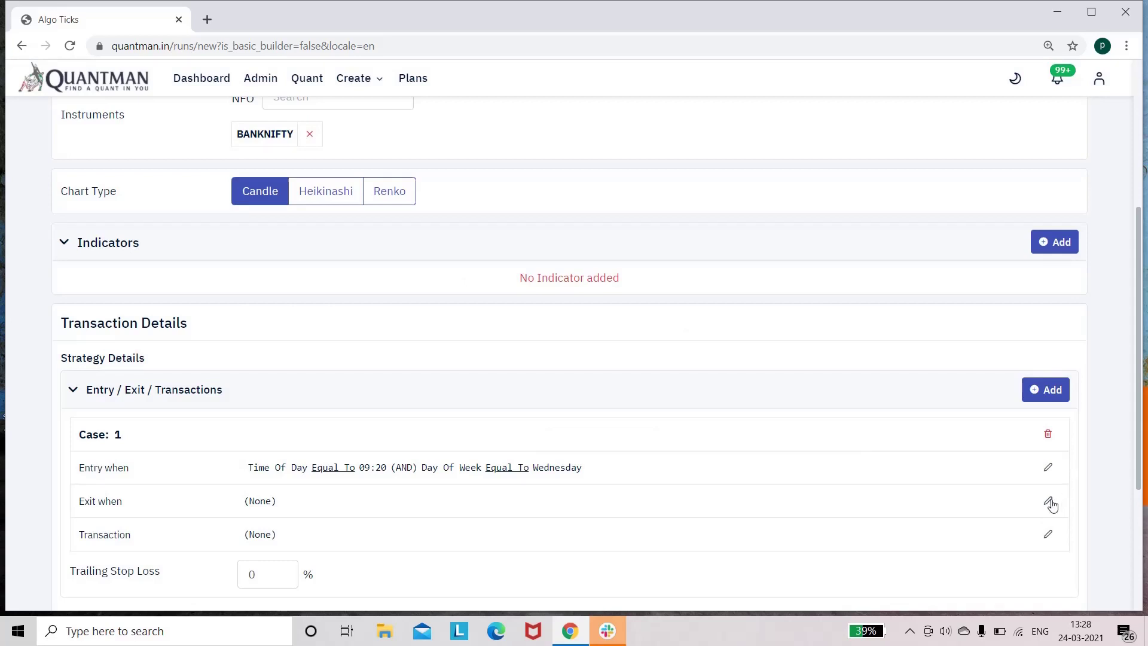
# Define the case's exit condition as Time Of Day equalTo 15:20 and save it
pyautogui.click(1048, 502)
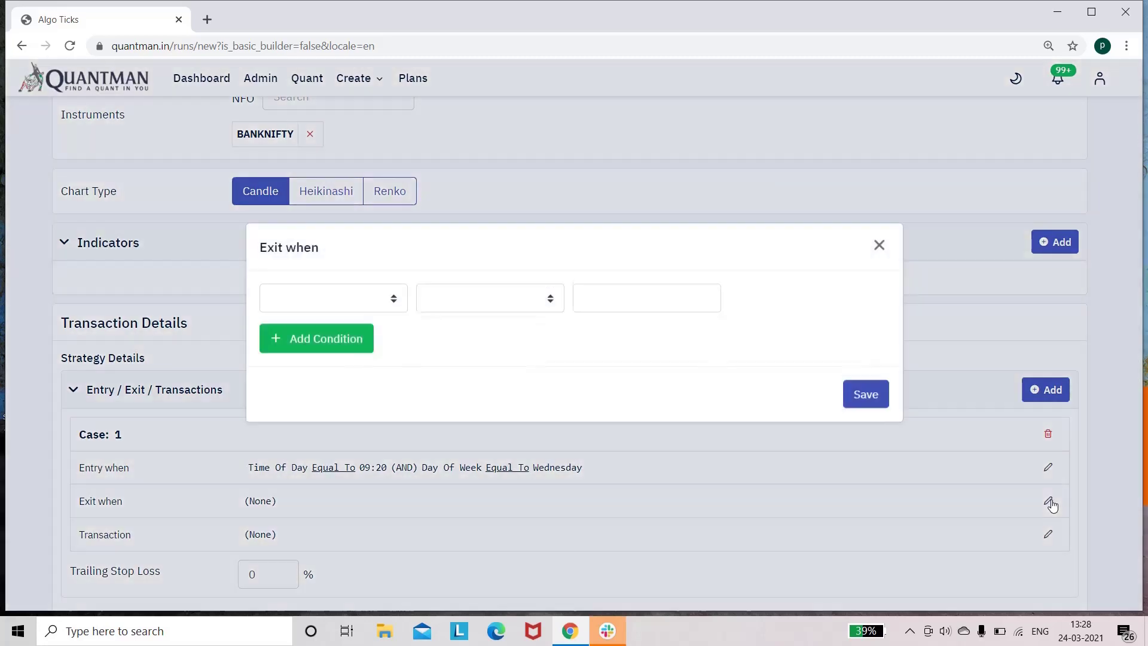
pyautogui.click(348, 308)
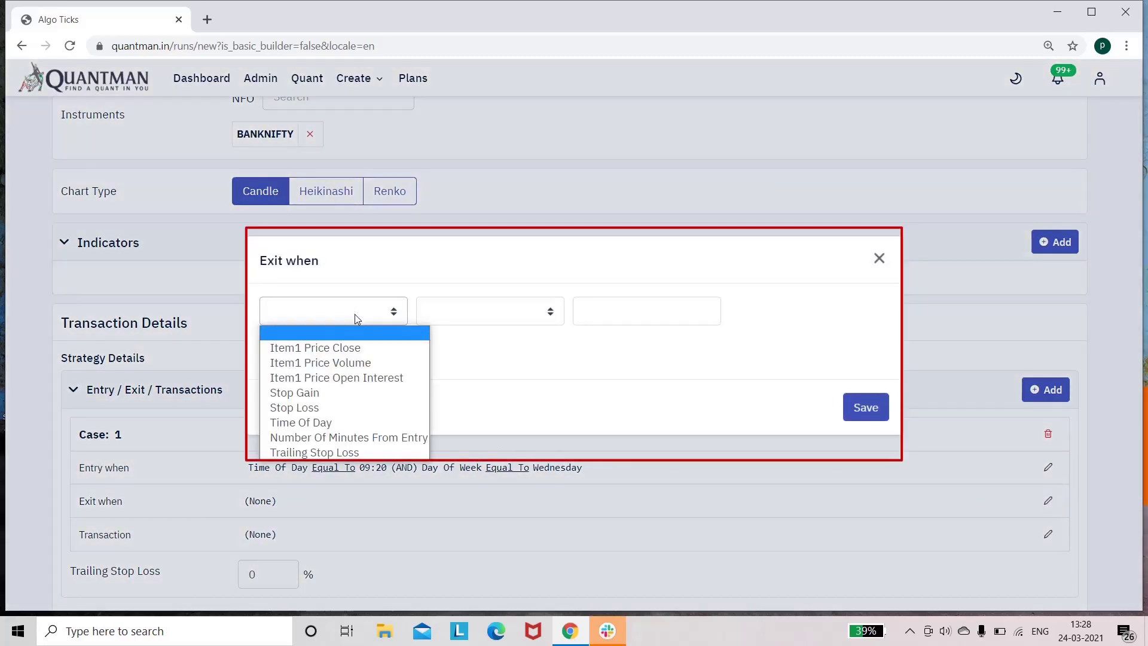
pyautogui.click(328, 423)
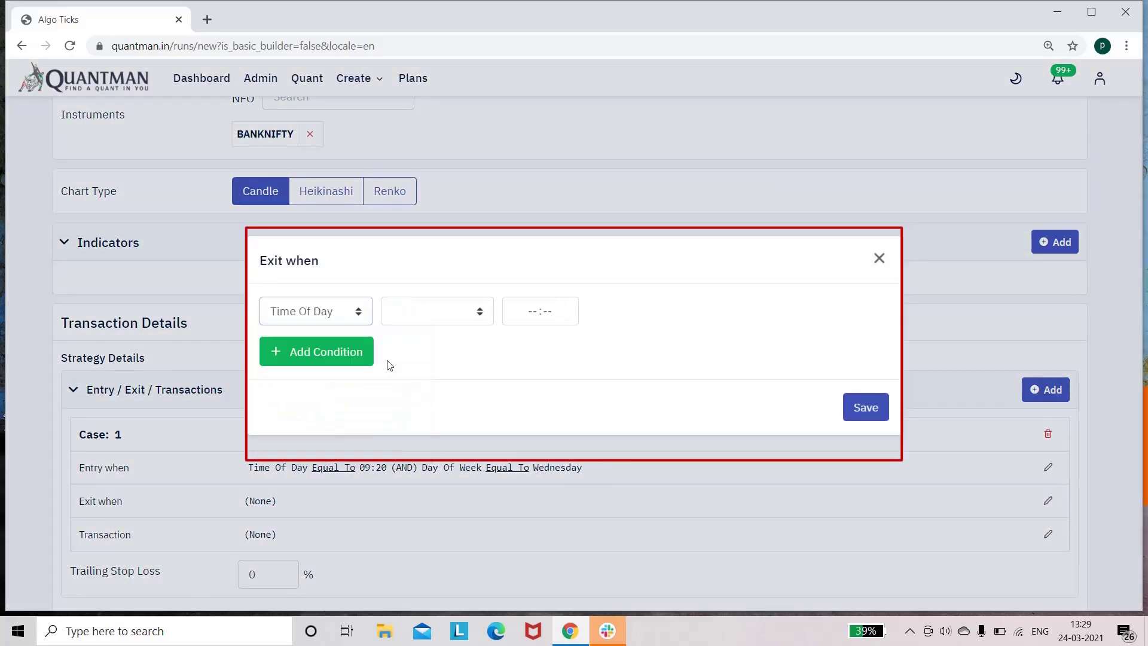
pyautogui.click(433, 315)
pyautogui.click(426, 350)
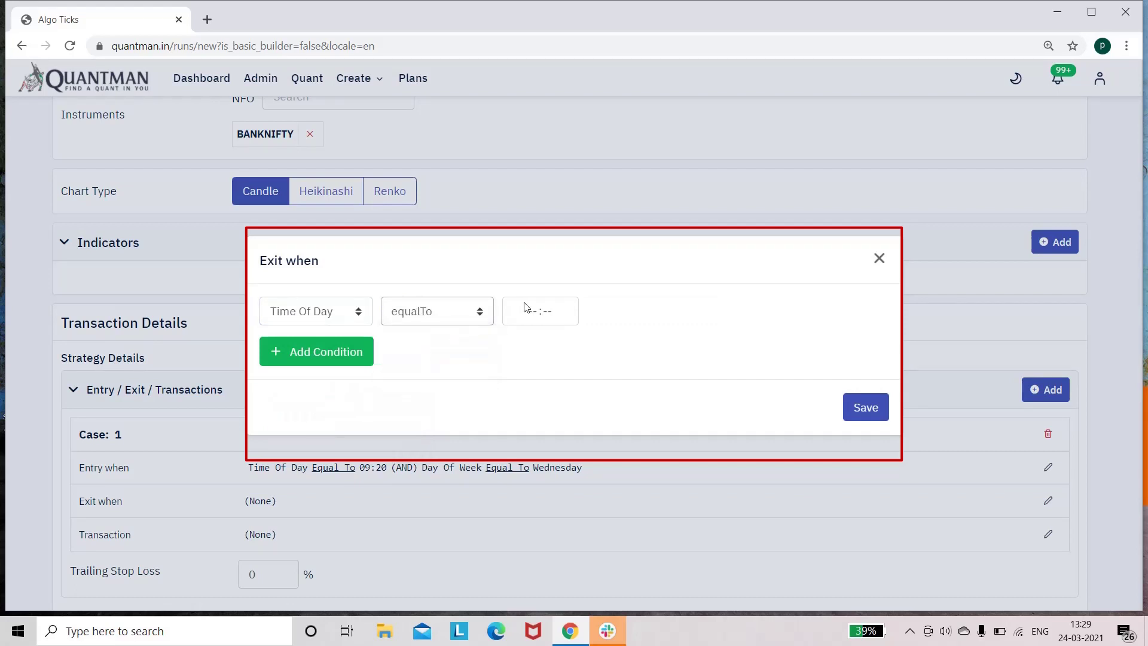
pyautogui.click(531, 308)
pyautogui.write('15:0')
pyautogui.write('2')
pyautogui.click(861, 410)
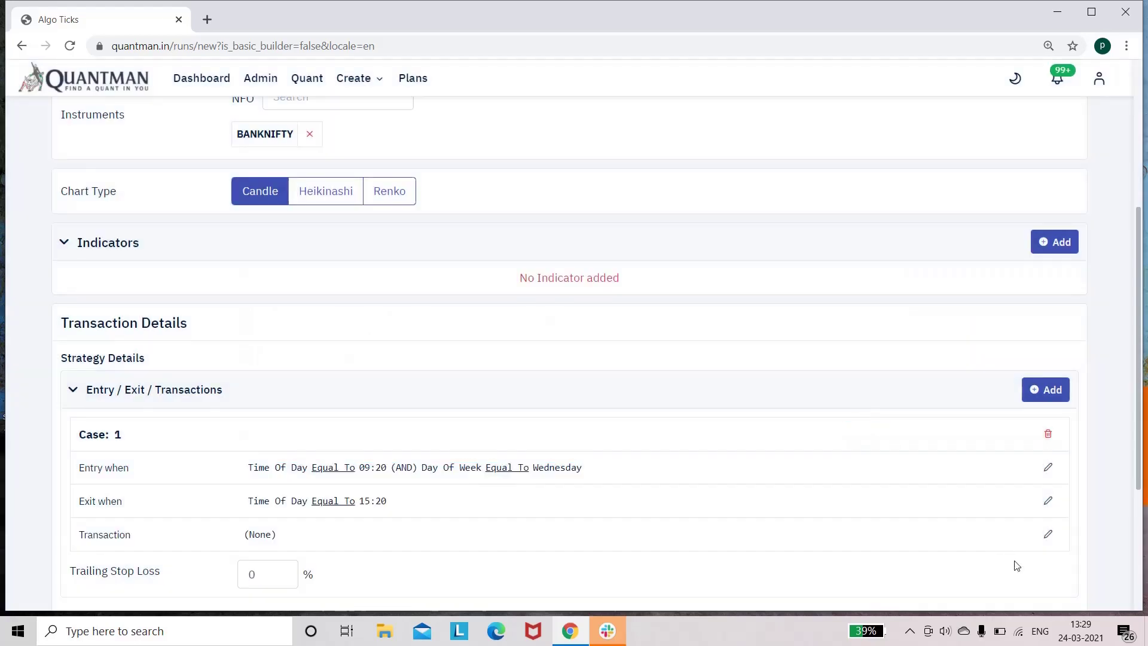
# Set the case's transaction to the neutral Short Strangle option strategy with a weekly expiry cycle
pyautogui.click(1048, 534)
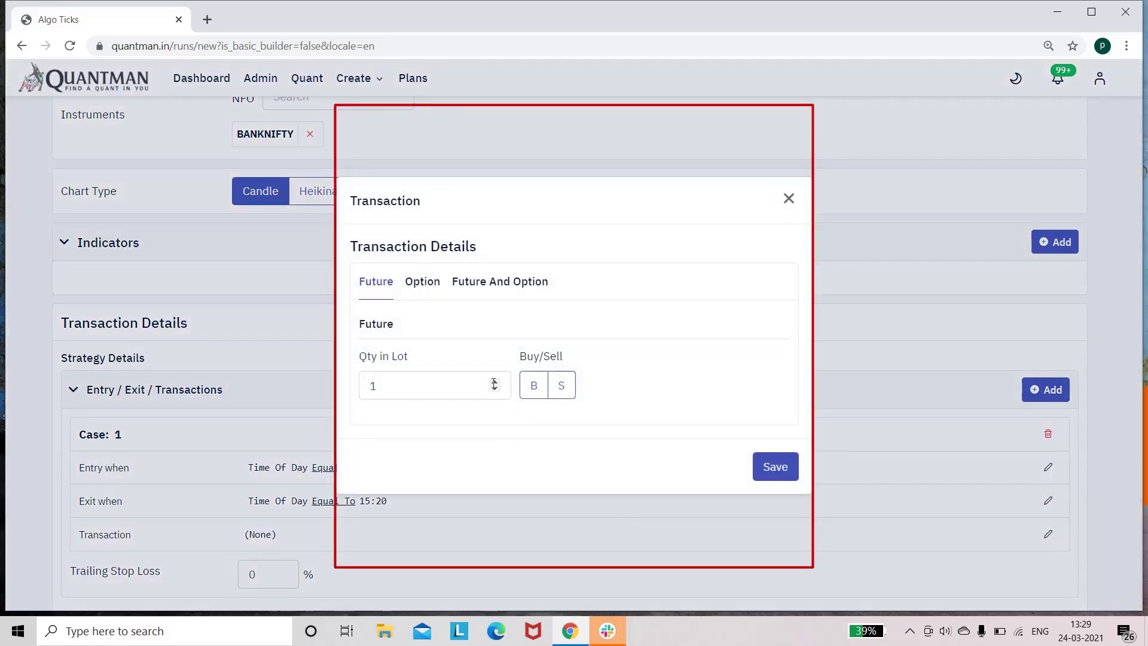
pyautogui.click(428, 290)
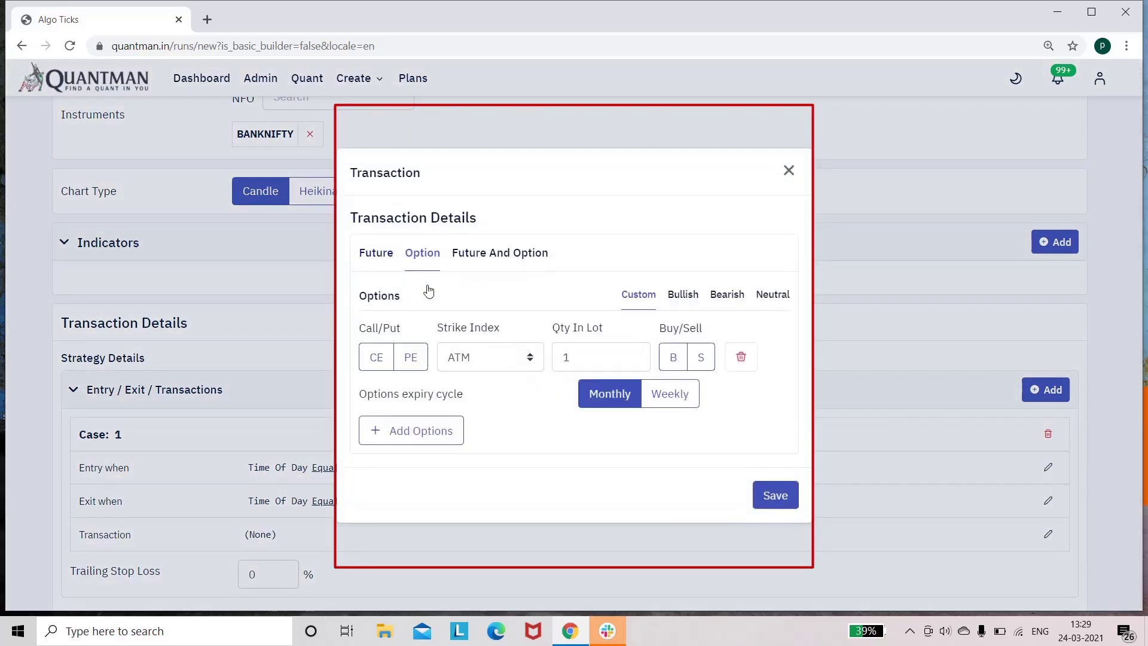
pyautogui.click(769, 300)
pyautogui.click(571, 343)
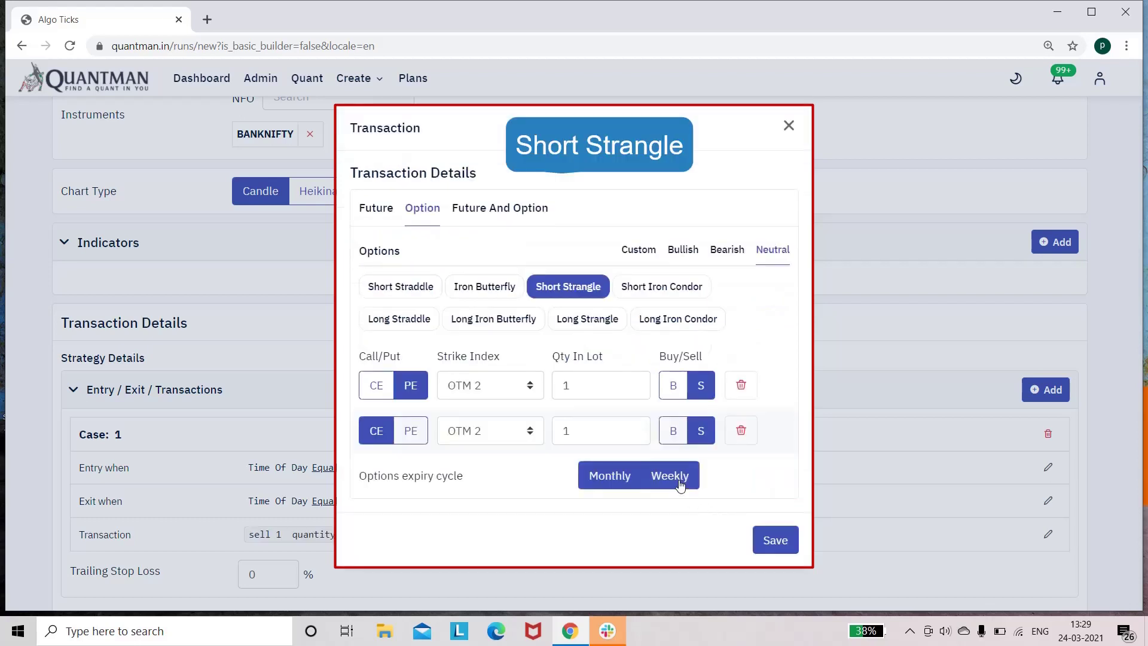
pyautogui.click(680, 481)
# Set the strike index of both the PE and CE legs to OTM 5 and save the transaction
pyautogui.click(497, 393)
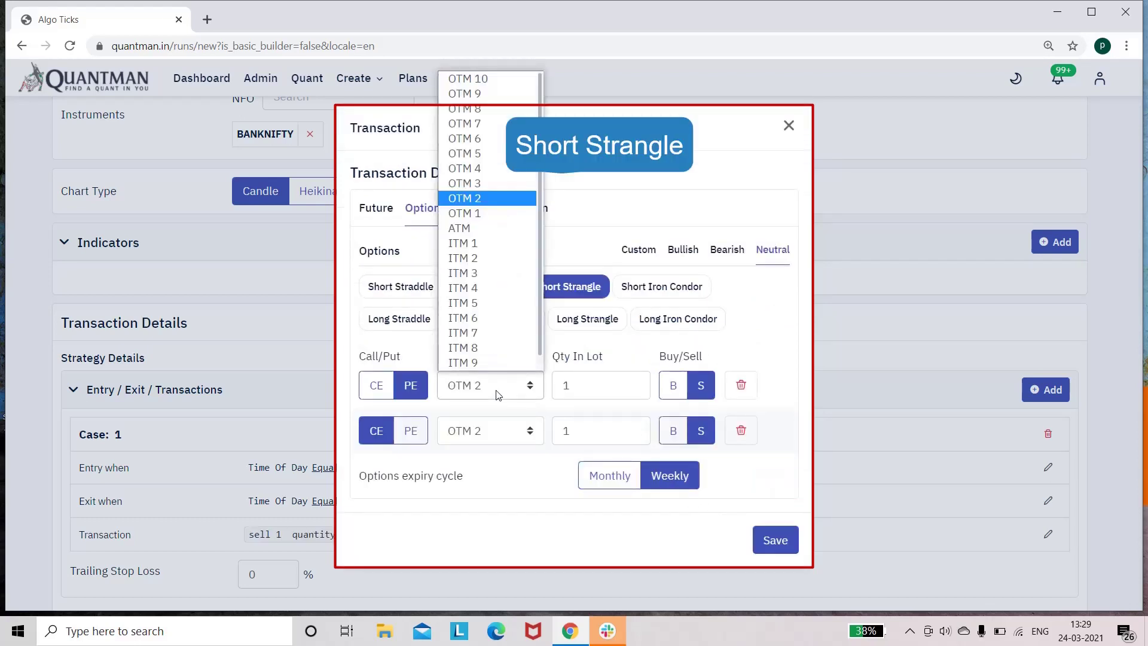
pyautogui.click(480, 155)
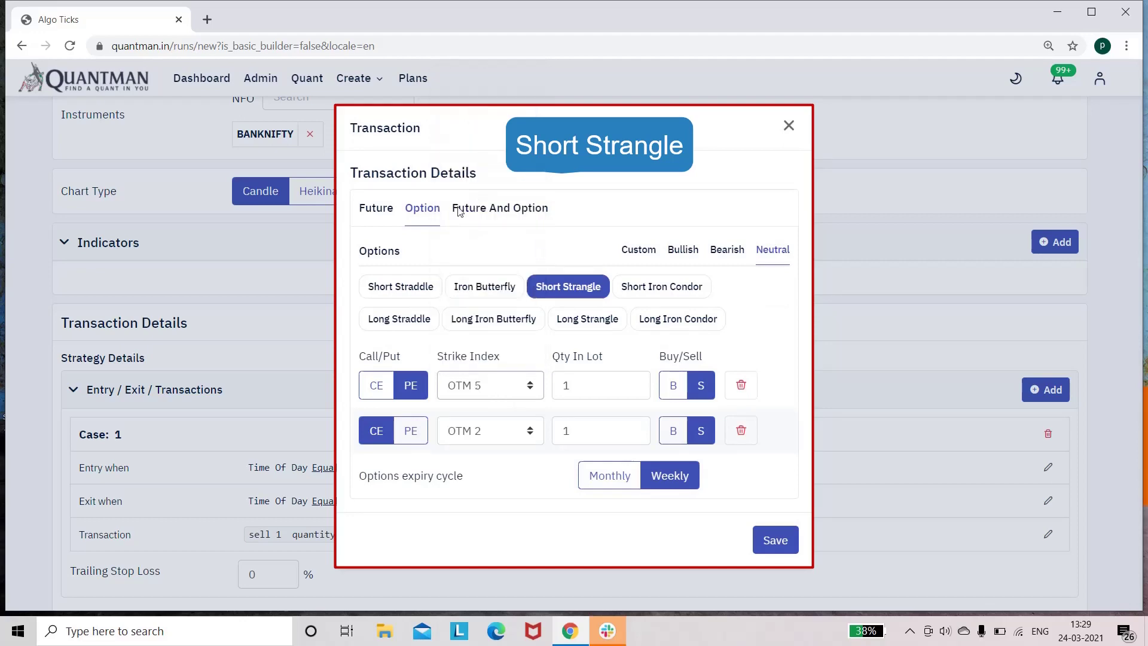
pyautogui.click(500, 432)
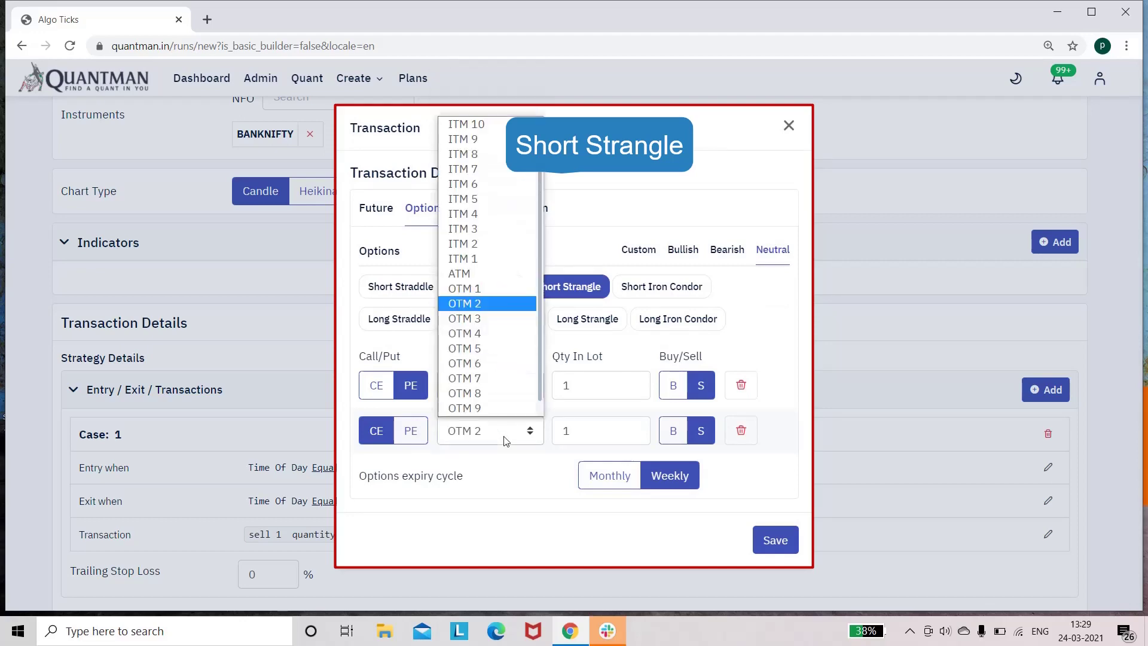
pyautogui.click(484, 354)
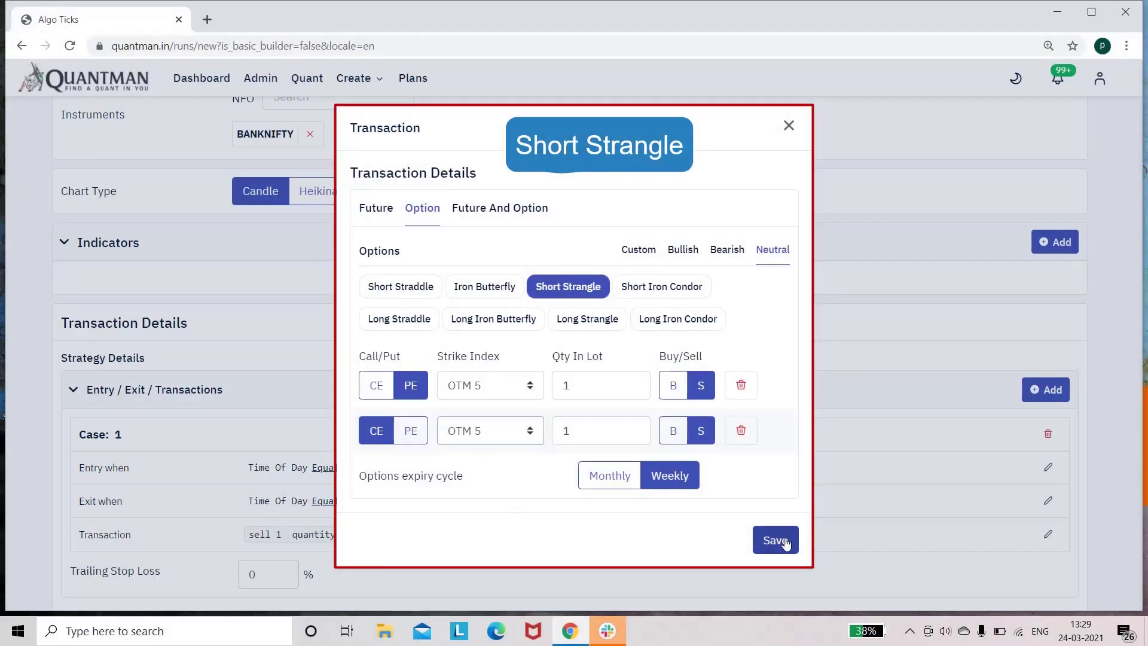
pyautogui.click(775, 539)
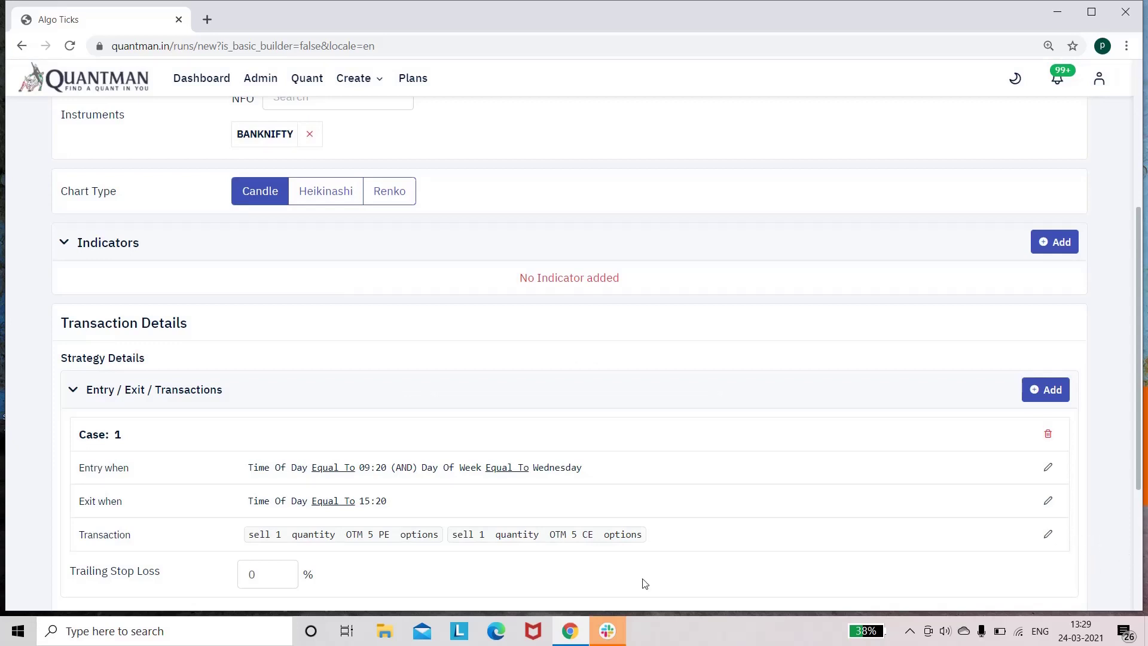
# Set the case's trailing stop loss to 25% and run the backtest
pyautogui.click(278, 579)
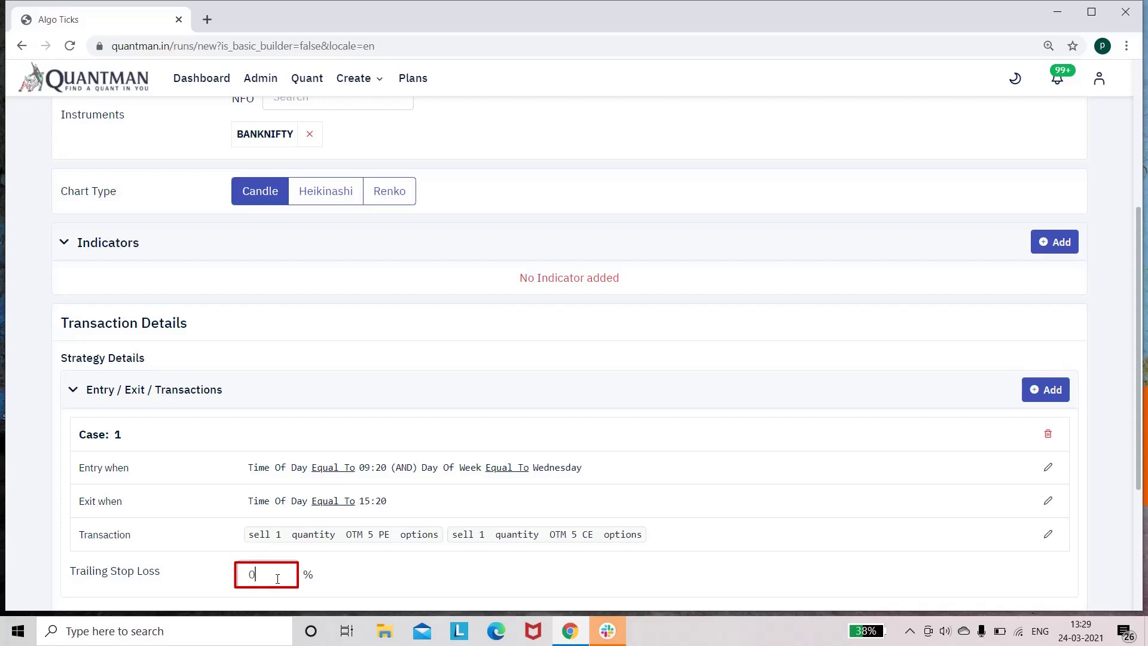
pyautogui.press('BackSpace')
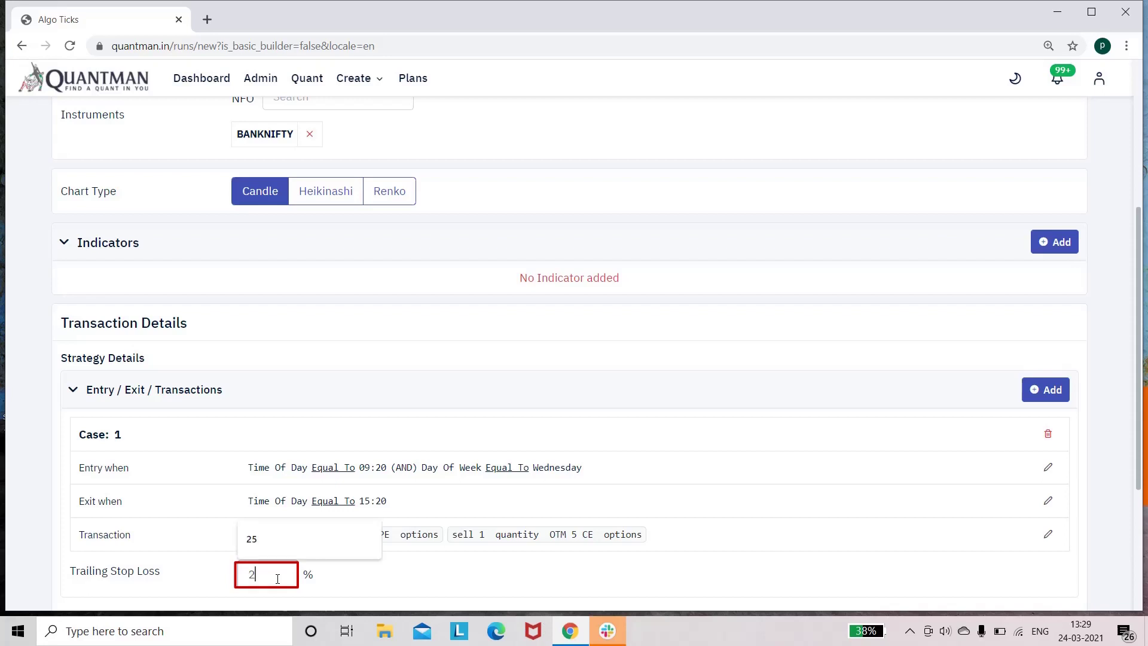
pyautogui.write('25')
pyautogui.click(1142, 542)
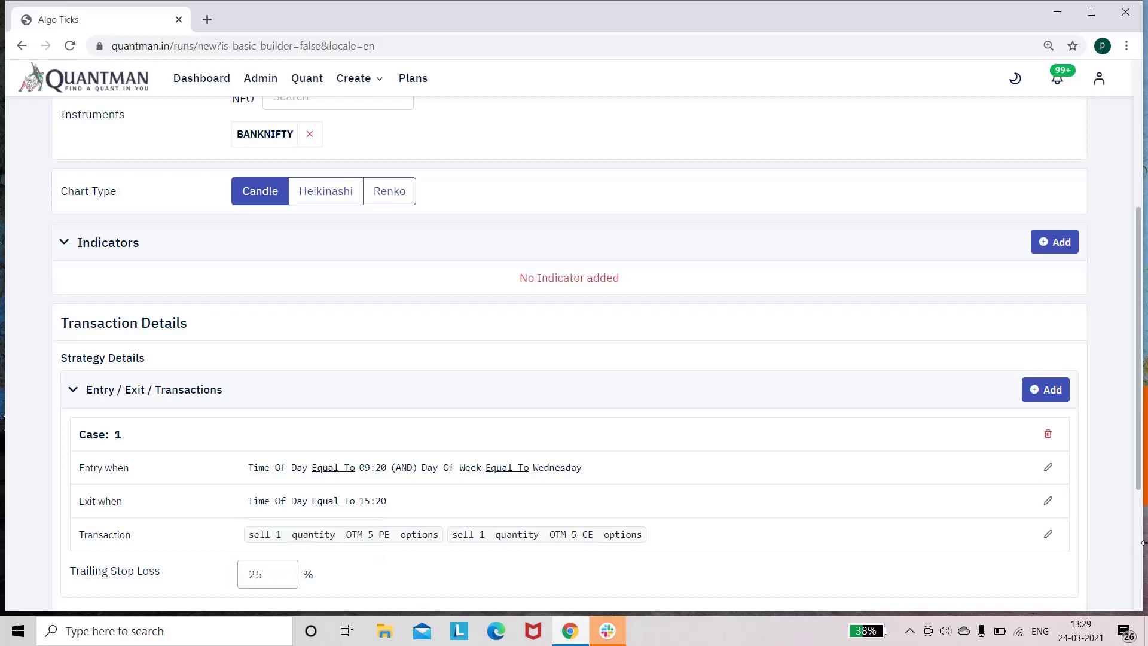
pyautogui.click(1138, 556)
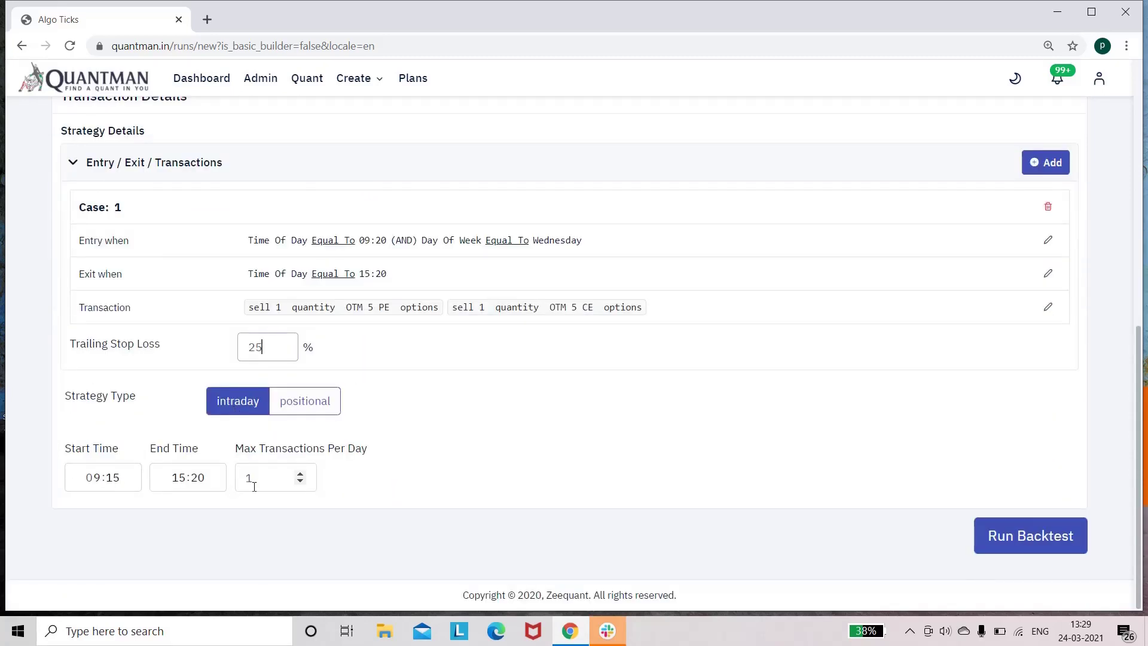
pyautogui.click(258, 483)
pyautogui.click(1024, 540)
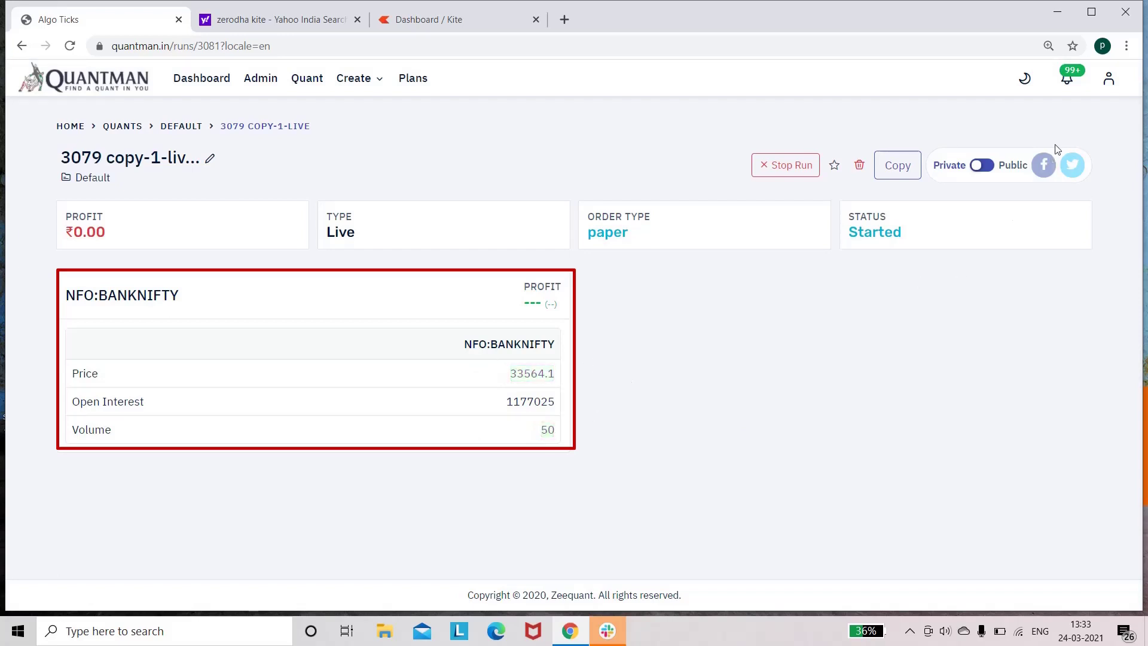
# Open the ironfly tsl25-live order from the notifications and start its bucket order trade with Zerodha Kite
pyautogui.click(1070, 80)
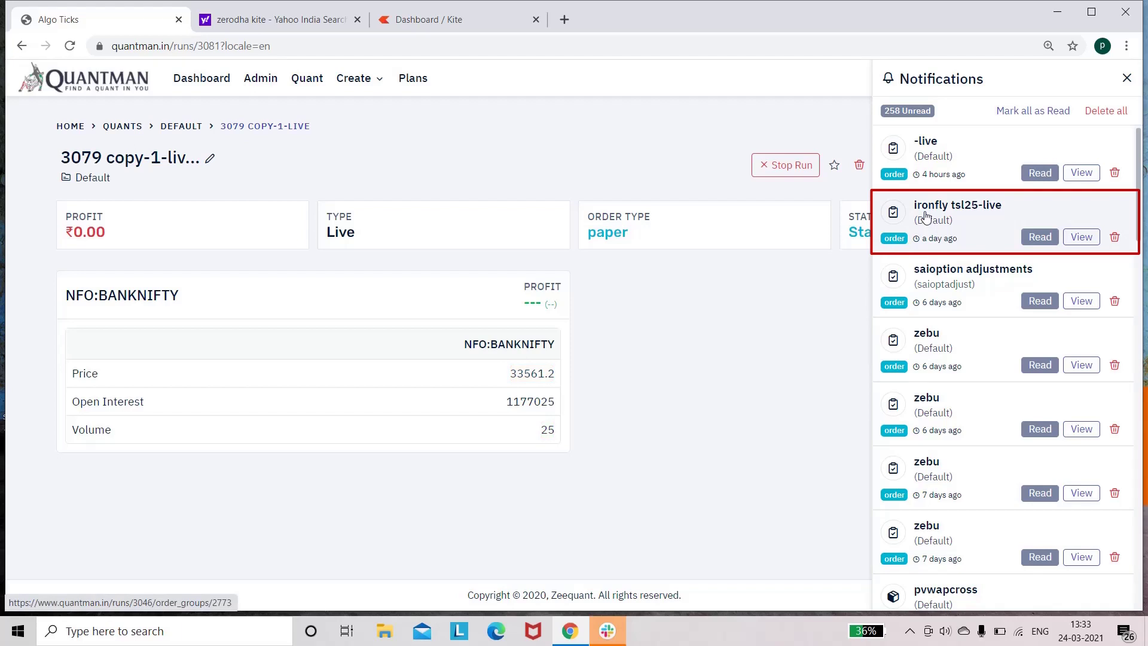
pyautogui.click(921, 207)
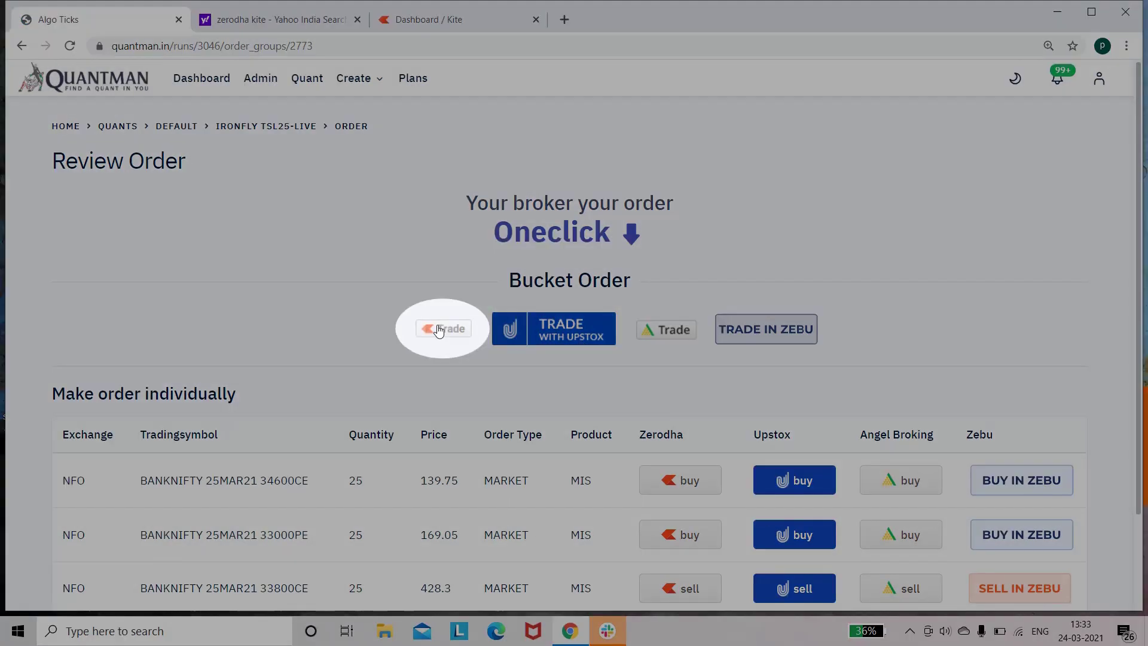
pyautogui.click(446, 328)
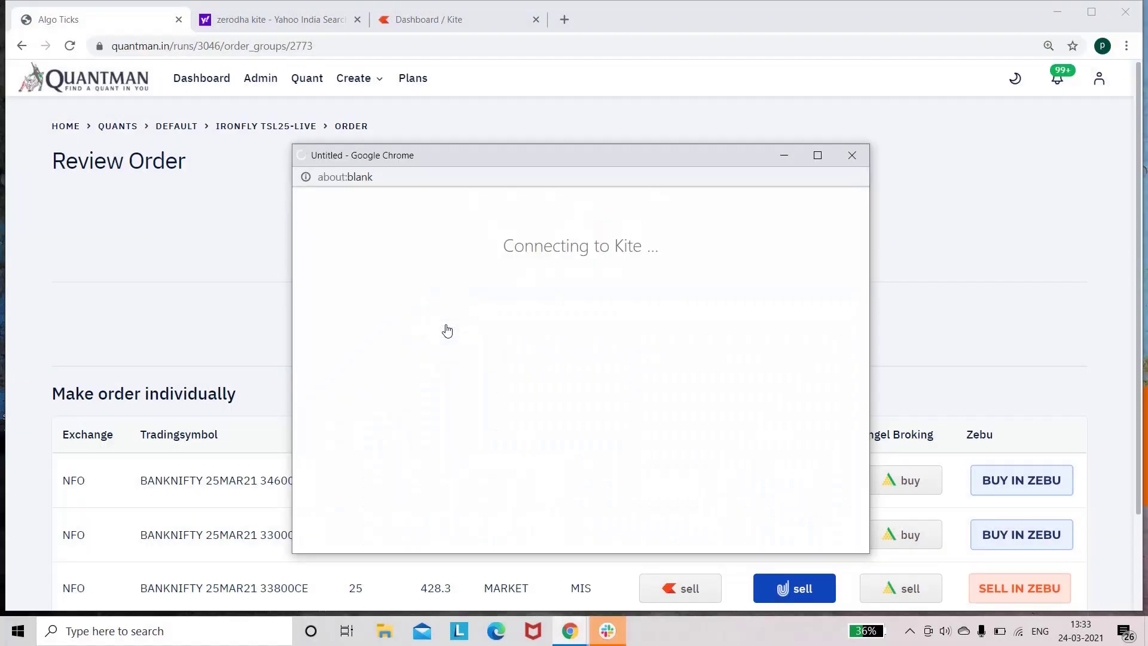
# Enlarge the Kite order basket window to review the BANKNIFTY bucket orders and cancel the basket
pyautogui.click(817, 156)
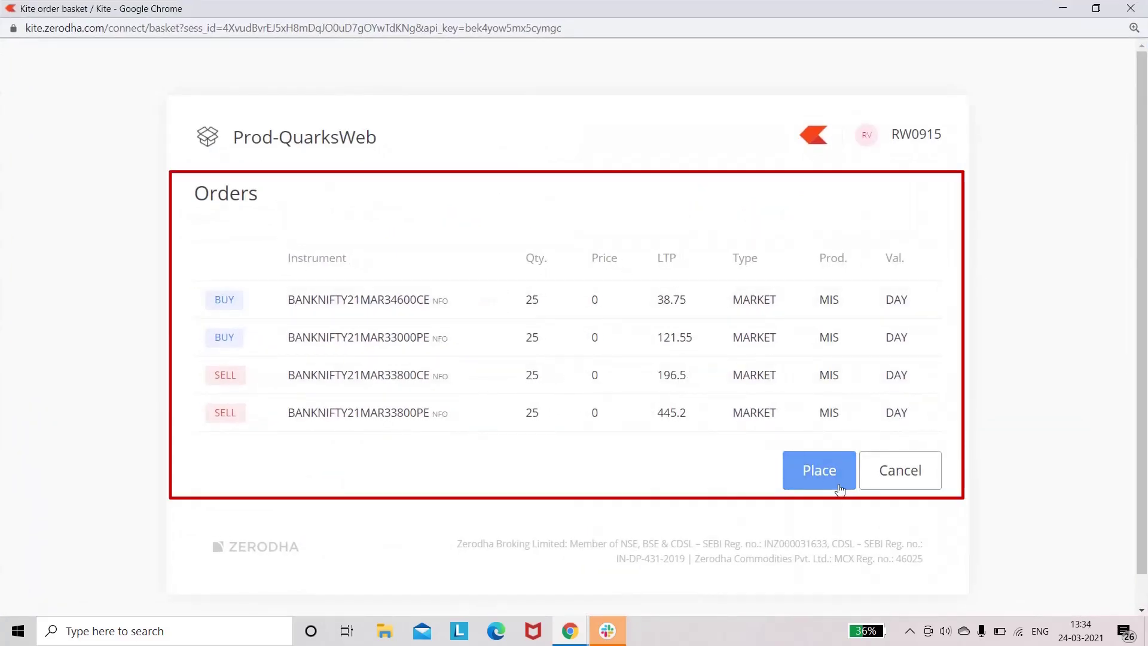
pyautogui.click(889, 481)
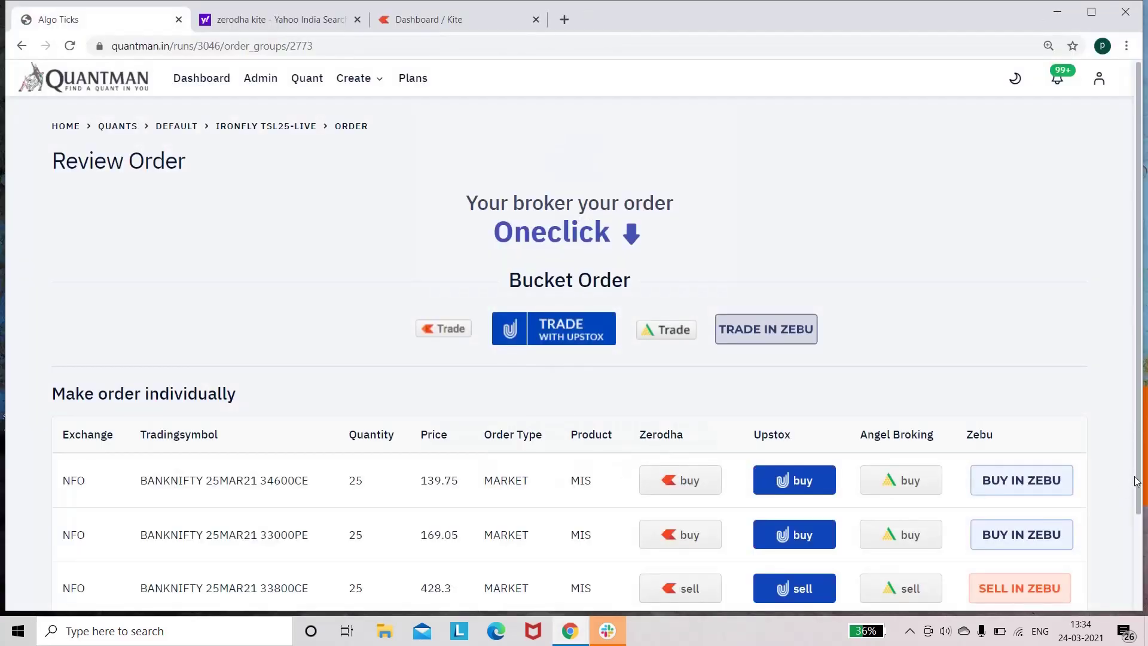
# Open the individual Zerodha buy order for BANKNIFTY 25MAR21 34600CE to review it and cancel it
pyautogui.moveTo(1138, 478); pyautogui.dragTo(1143, 596)
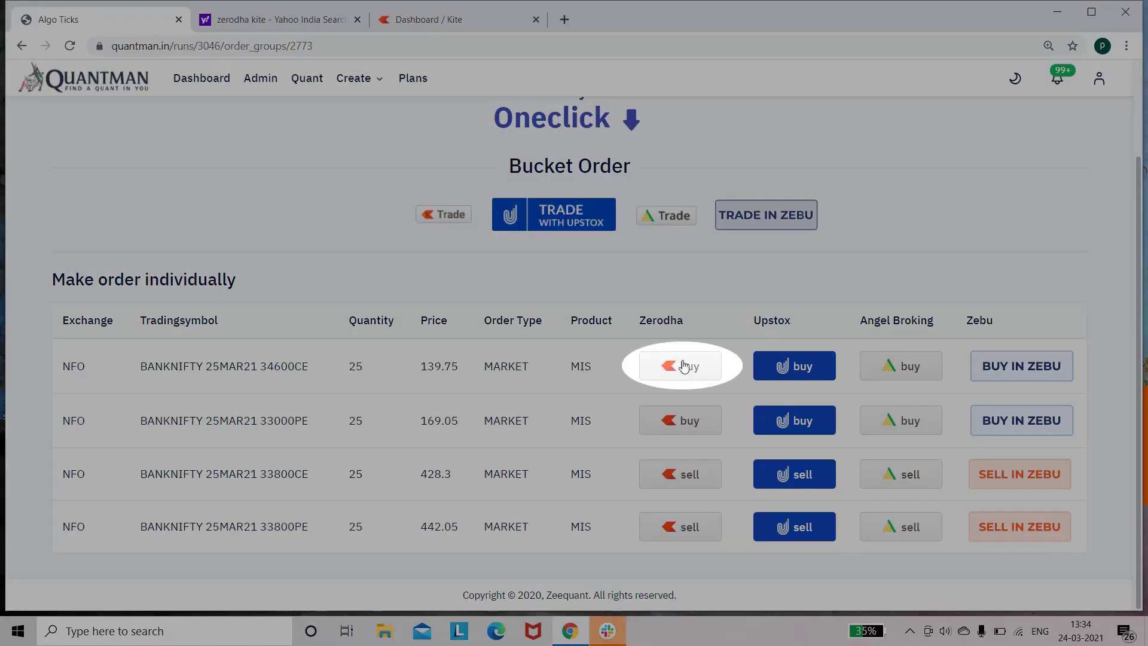
pyautogui.click(685, 366)
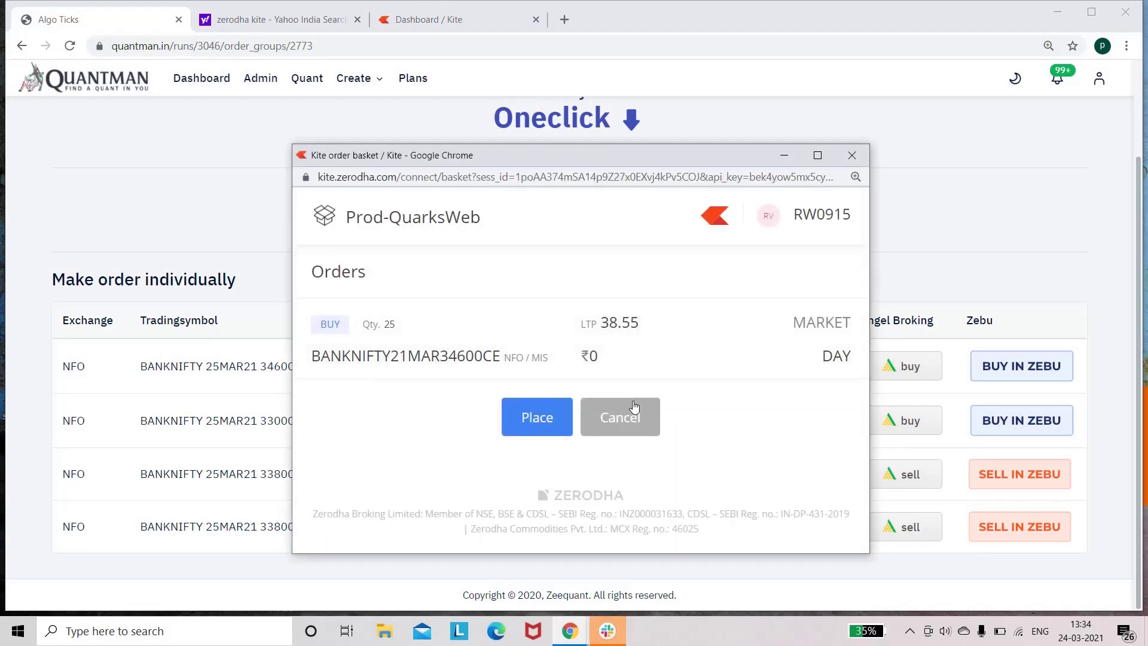
pyautogui.click(632, 418)
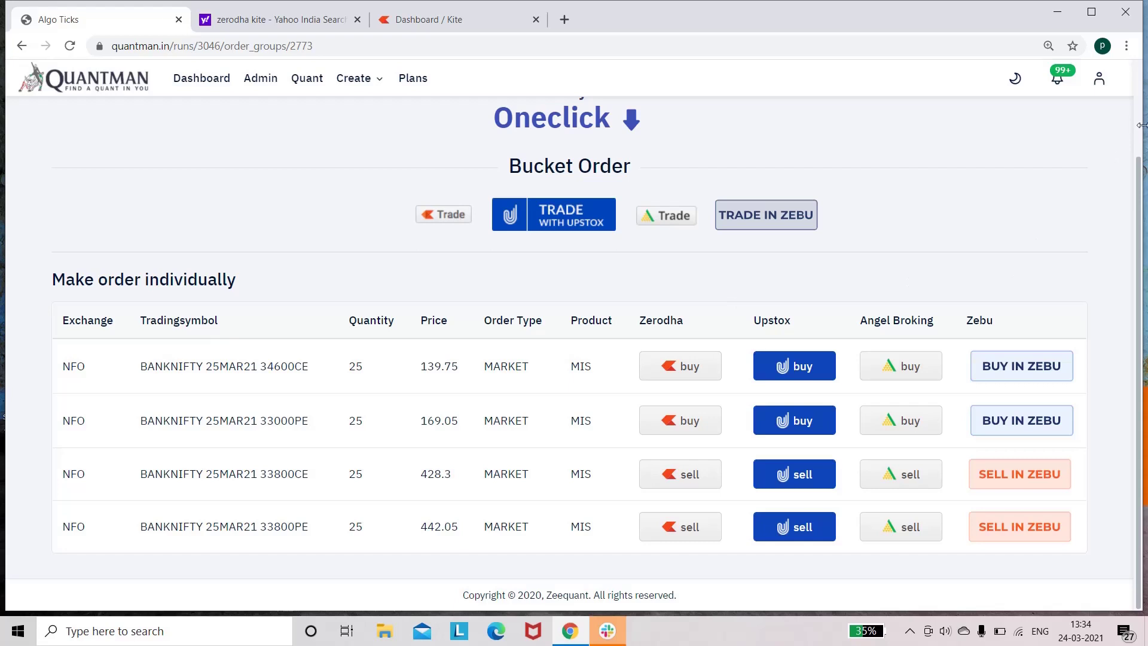
pyautogui.scroll(2, 632, 84)
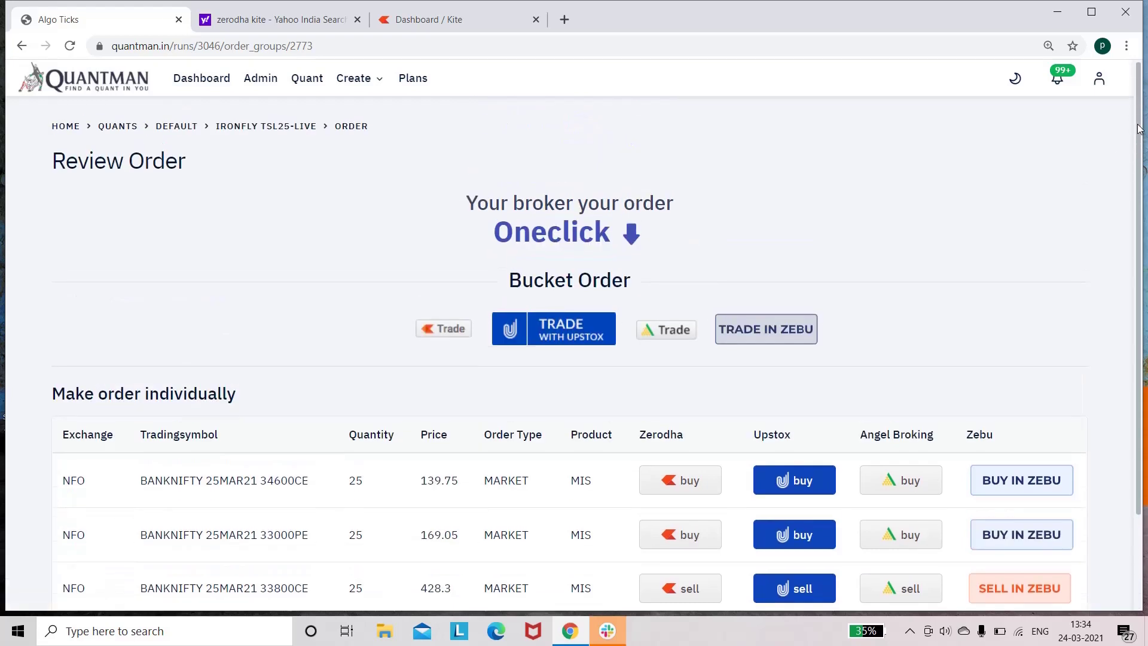